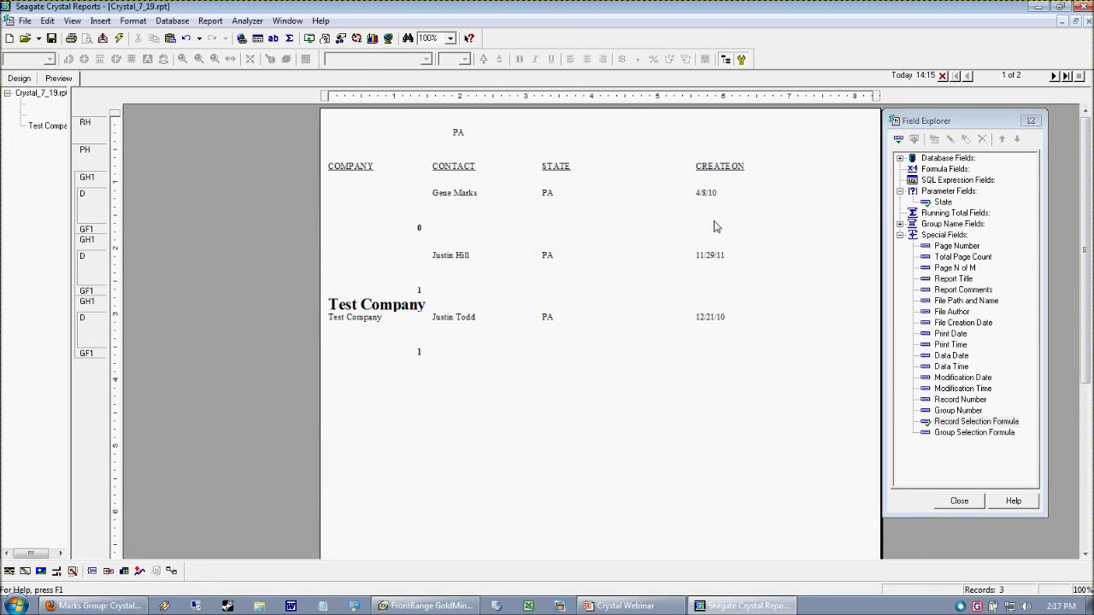
Move the contact report from Preview to the Design layout and bring up the Field Explorer.
{"action": "left_click", "coordinate": [706, 194]}
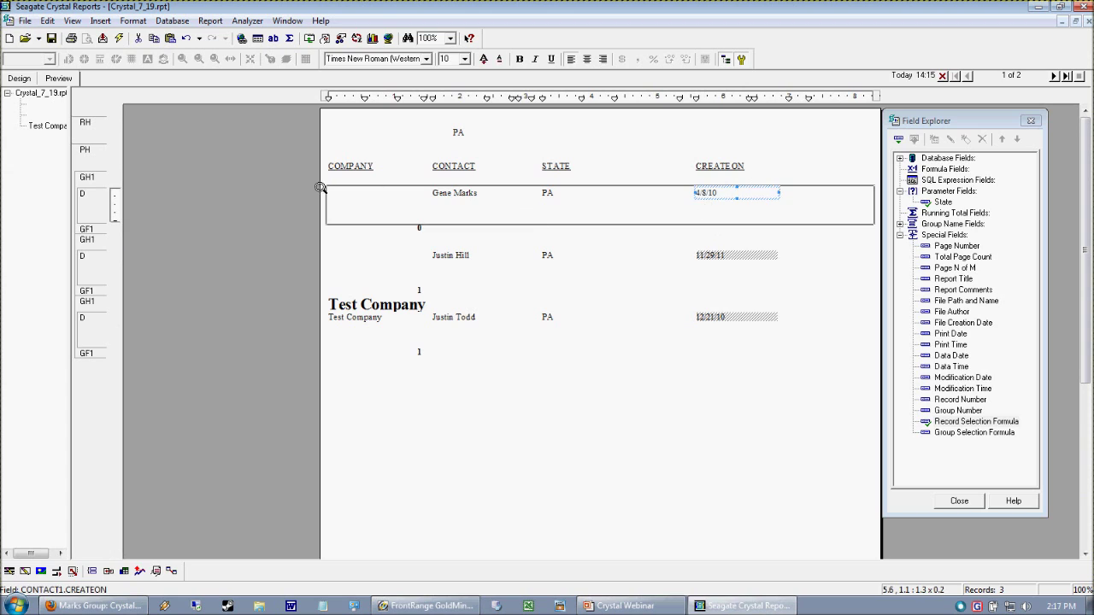
{"action": "left_click", "coordinate": [668, 221]}
{"action": "left_click", "coordinate": [19, 78]}
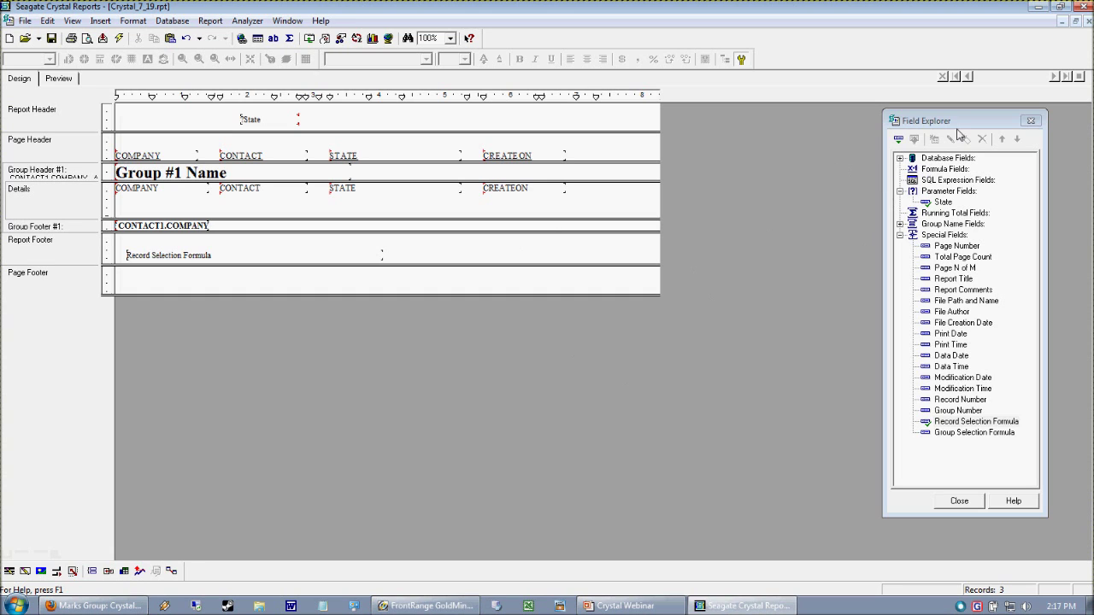
{"action": "left_click", "coordinate": [960, 134]}
Create a new formula field under Formula Fields named frmRecordAge.
{"action": "left_click", "coordinate": [946, 169]}
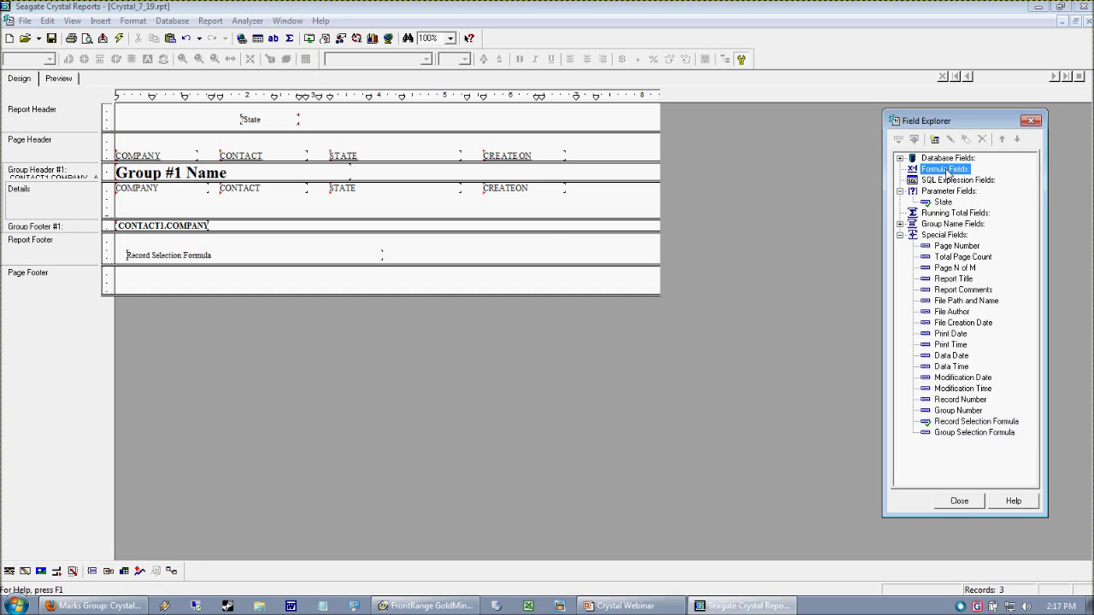
{"action": "right_click", "coordinate": [945, 169]}
{"action": "left_click", "coordinate": [949, 214]}
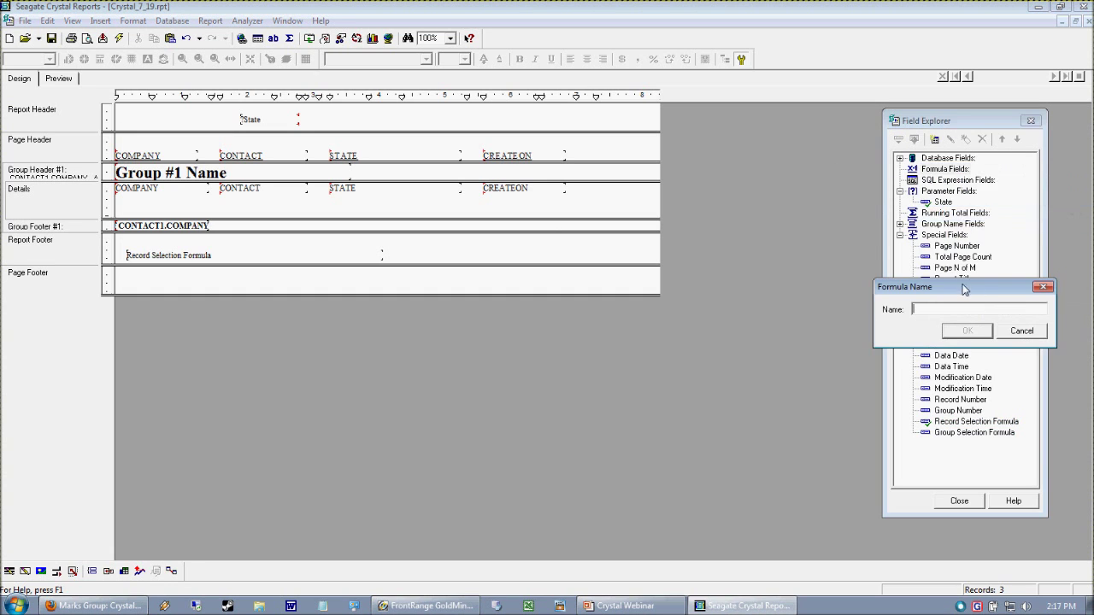
{"action": "left_click_drag", "start_coordinate": [966, 288], "coordinate": [691, 259]}
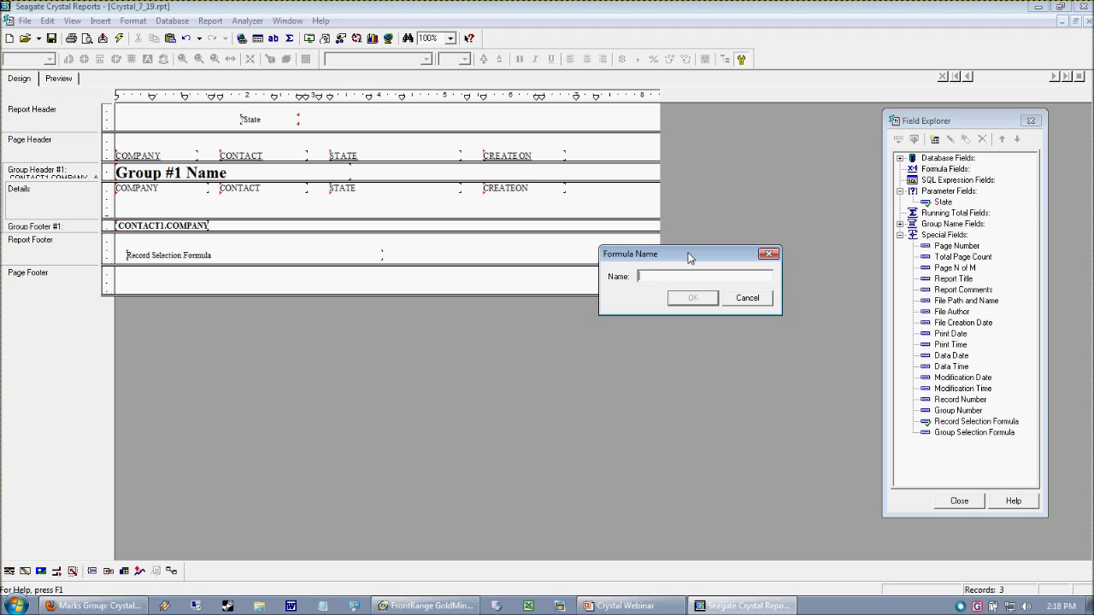
{"action": "type", "text": "frmRec"}
{"action": "left_click", "coordinate": [685, 299]}
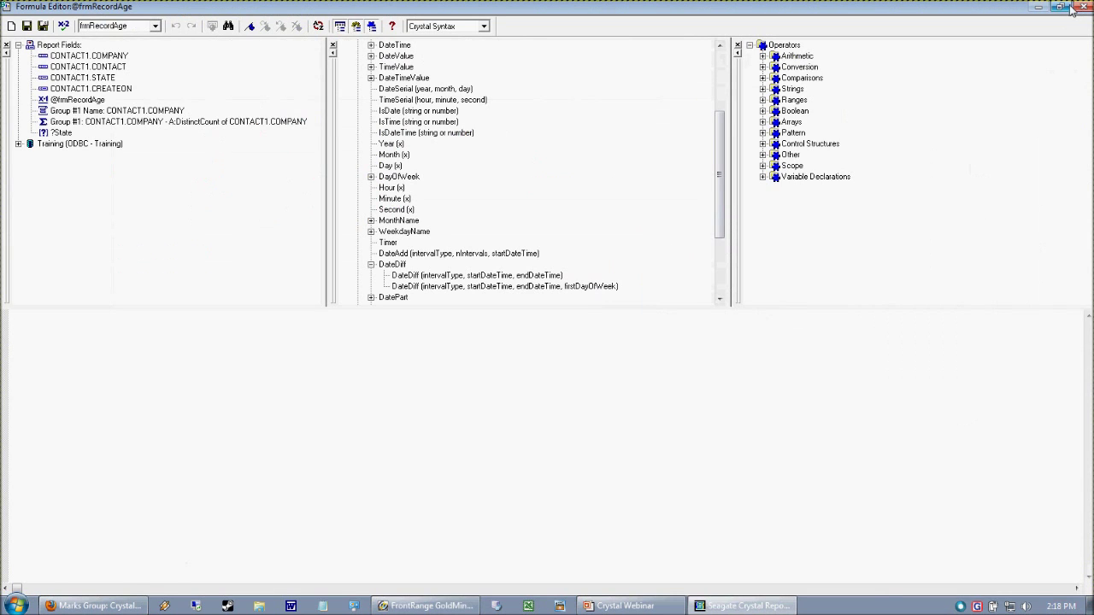
Insert the CONTACT1.CREATEON field into the frmRecordAge formula.
{"action": "left_click", "coordinate": [1060, 7]}
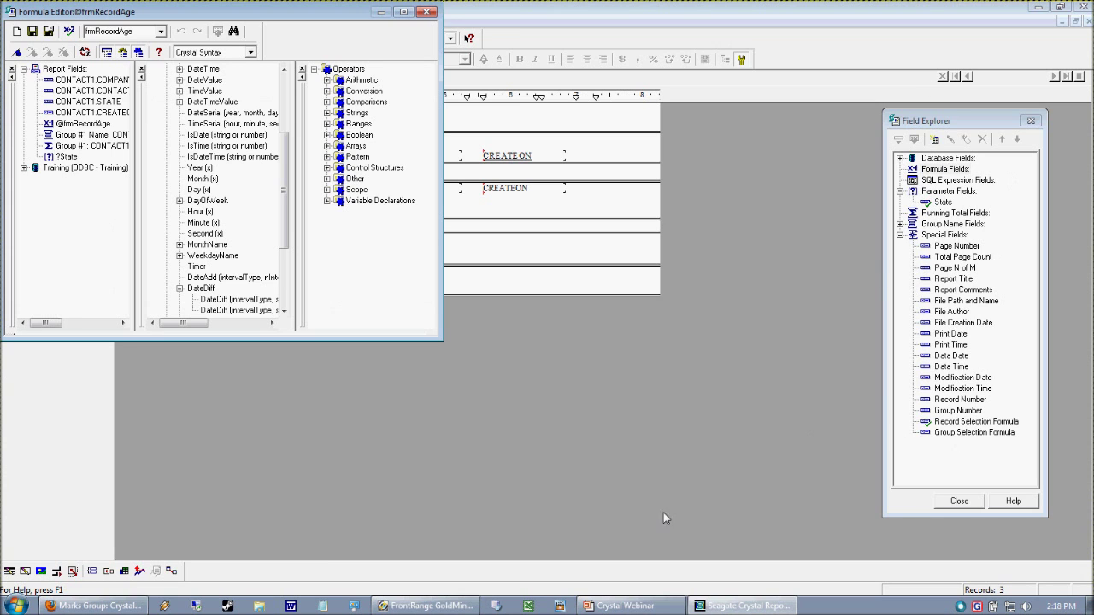
{"action": "left_click", "coordinate": [405, 12]}
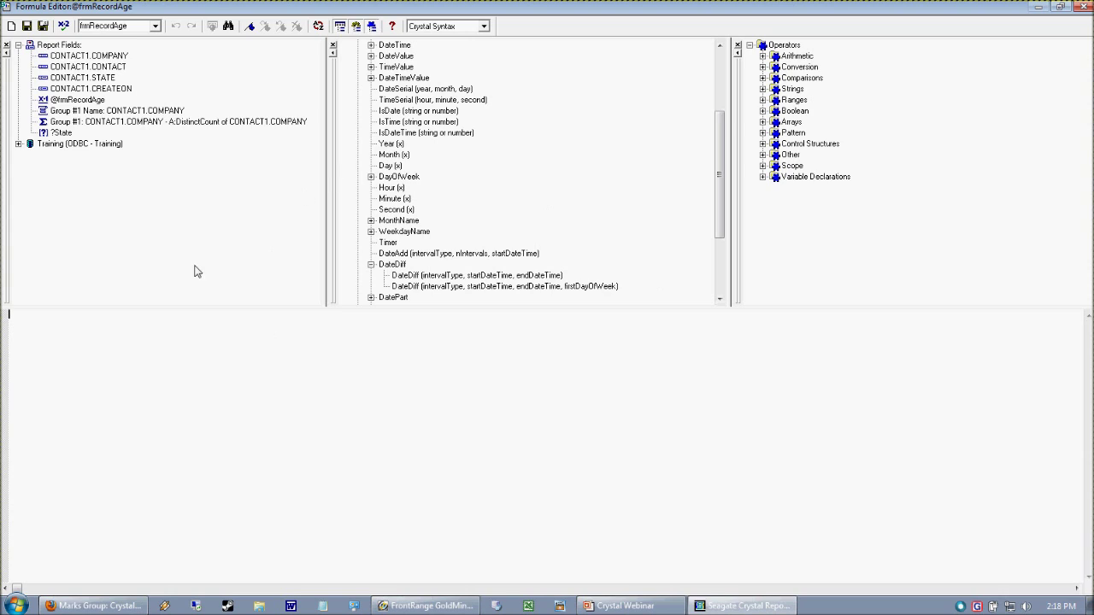
{"action": "left_click", "coordinate": [77, 89]}
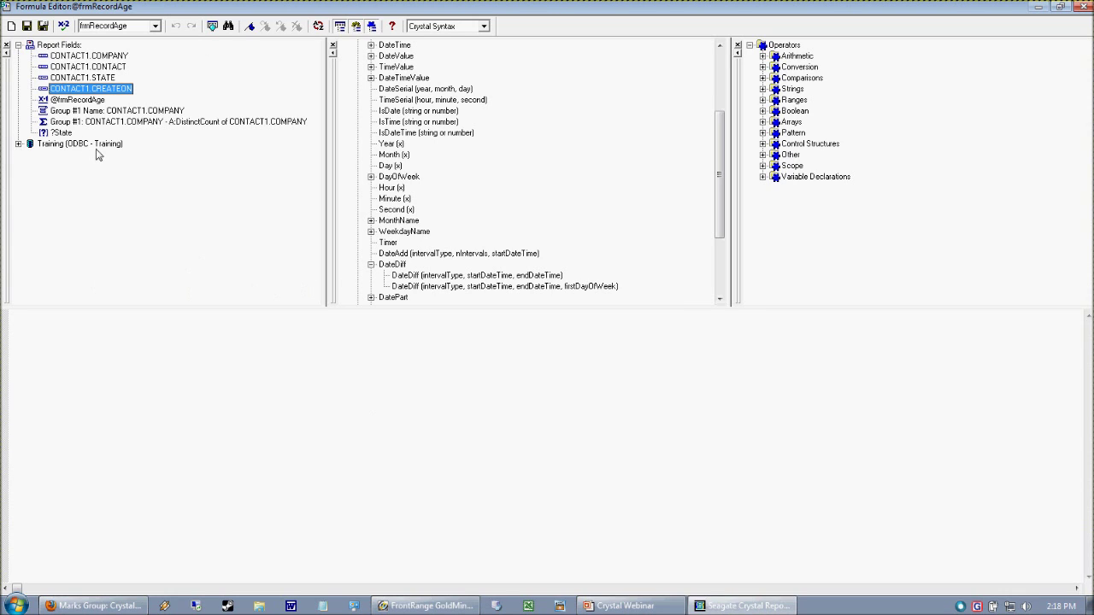
{"action": "double_click", "coordinate": [99, 89]}
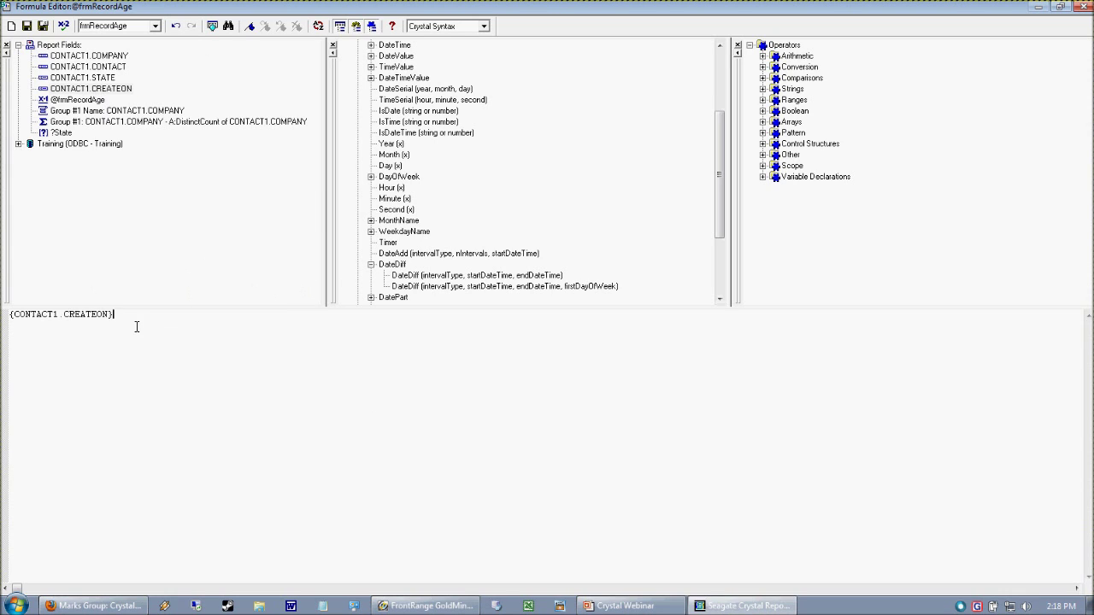
Prefix it with 'CurrentDate -', check it has no errors, and save the formula.
{"action": "key", "text": "ctrl+a"}
{"action": "left_click", "coordinate": [166, 324]}
{"action": "type", "text": "CurrentDate -"}
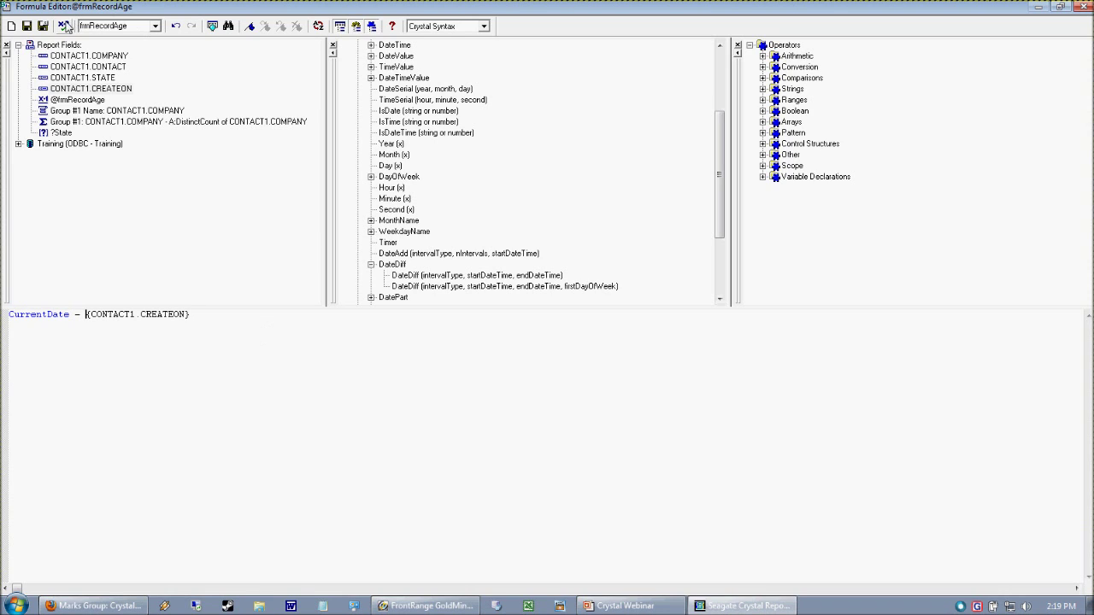
{"action": "left_click", "coordinate": [64, 26]}
{"action": "left_click", "coordinate": [579, 334]}
{"action": "double_click", "coordinate": [75, 318]}
{"action": "double_click", "coordinate": [92, 318]}
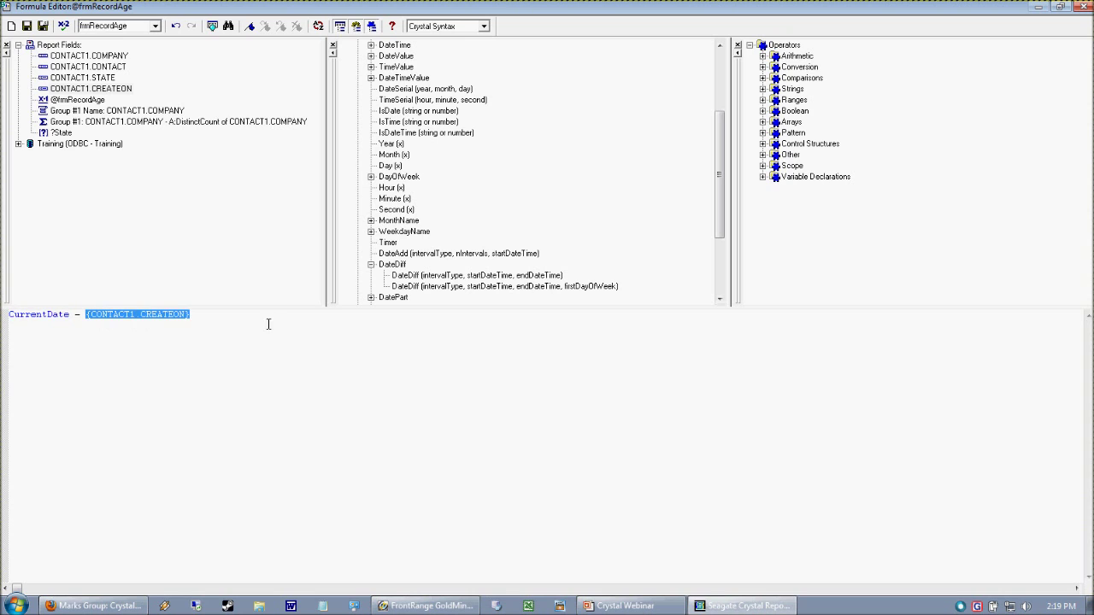
{"action": "left_click", "coordinate": [43, 27]}
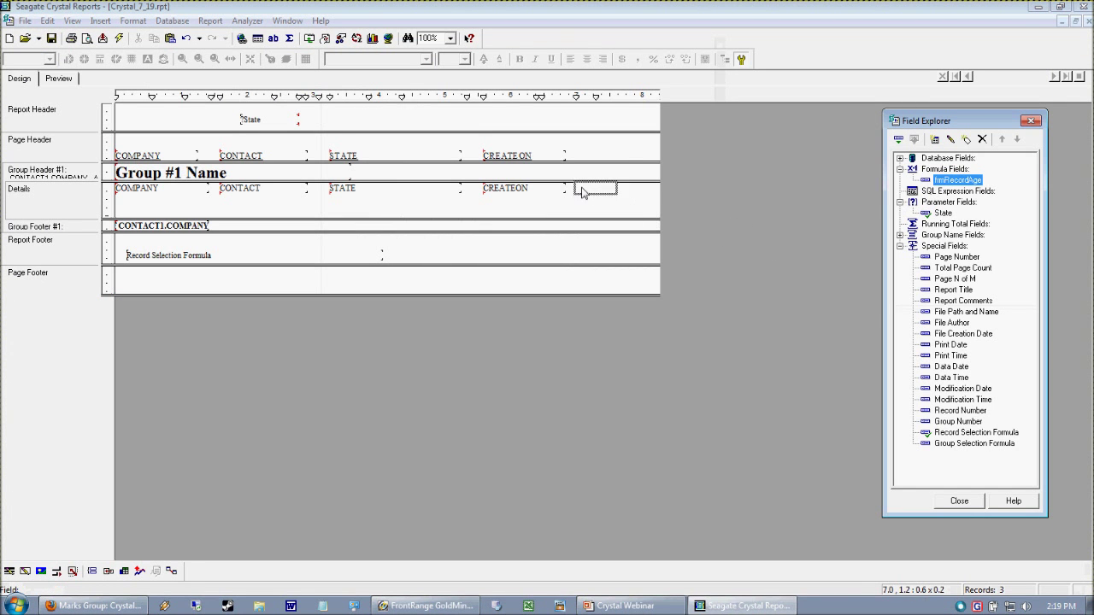
{"action": "left_click", "coordinate": [581, 193]}
{"action": "left_click", "coordinate": [59, 78]}
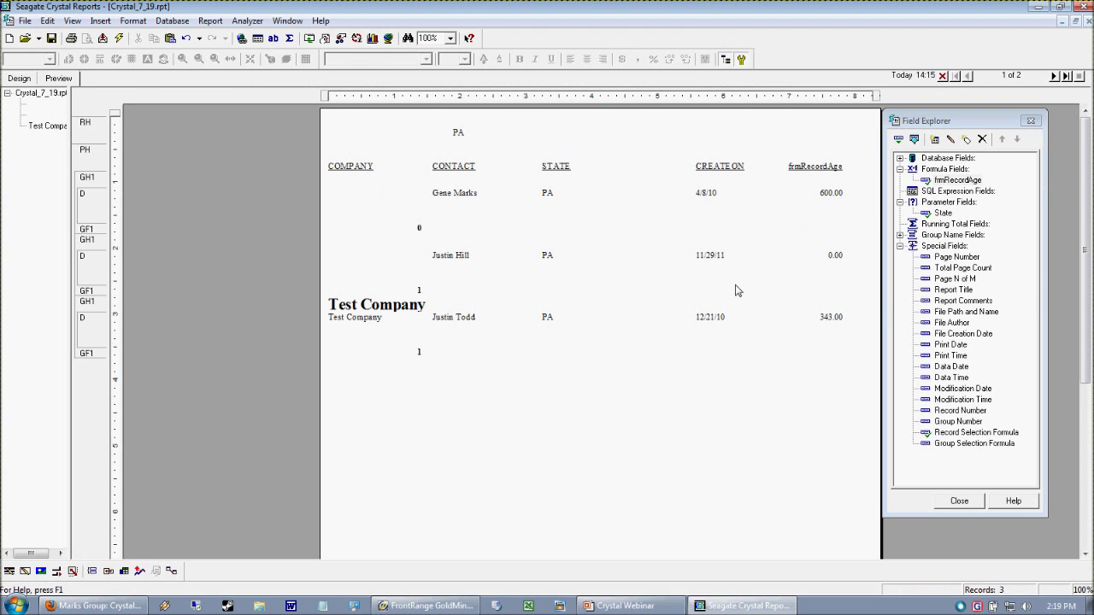
{"action": "left_click", "coordinate": [827, 195]}
{"action": "left_click", "coordinate": [835, 255]}
{"action": "left_click", "coordinate": [821, 334]}
Format the frmRecordAge field with the (1,123) no-decimal number style, then return to Design.
{"action": "left_click", "coordinate": [824, 194]}
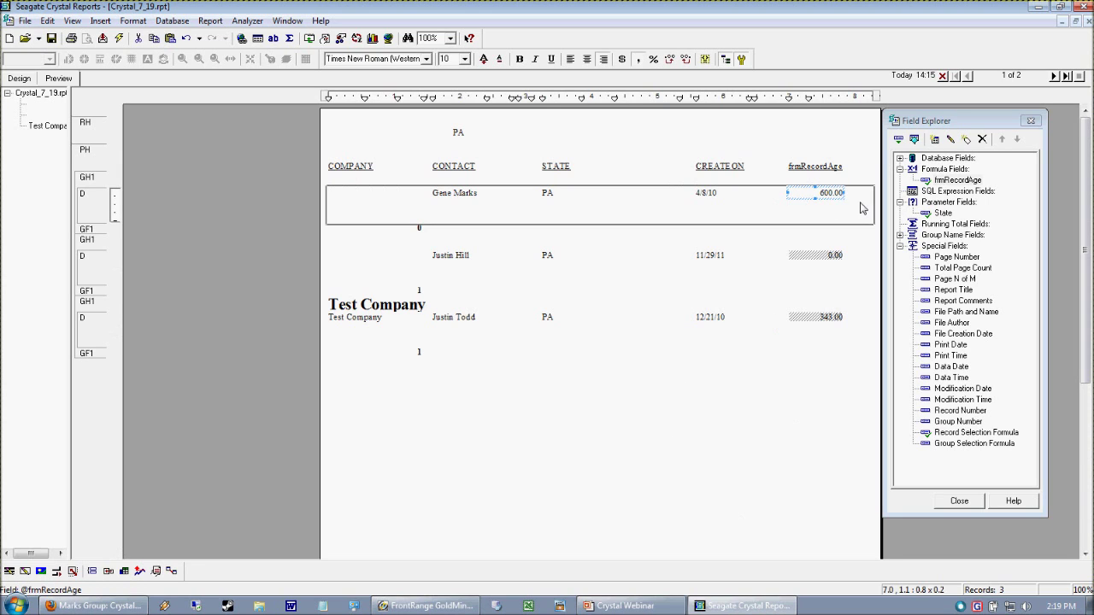
{"action": "right_click", "coordinate": [829, 196]}
{"action": "left_click", "coordinate": [879, 244]}
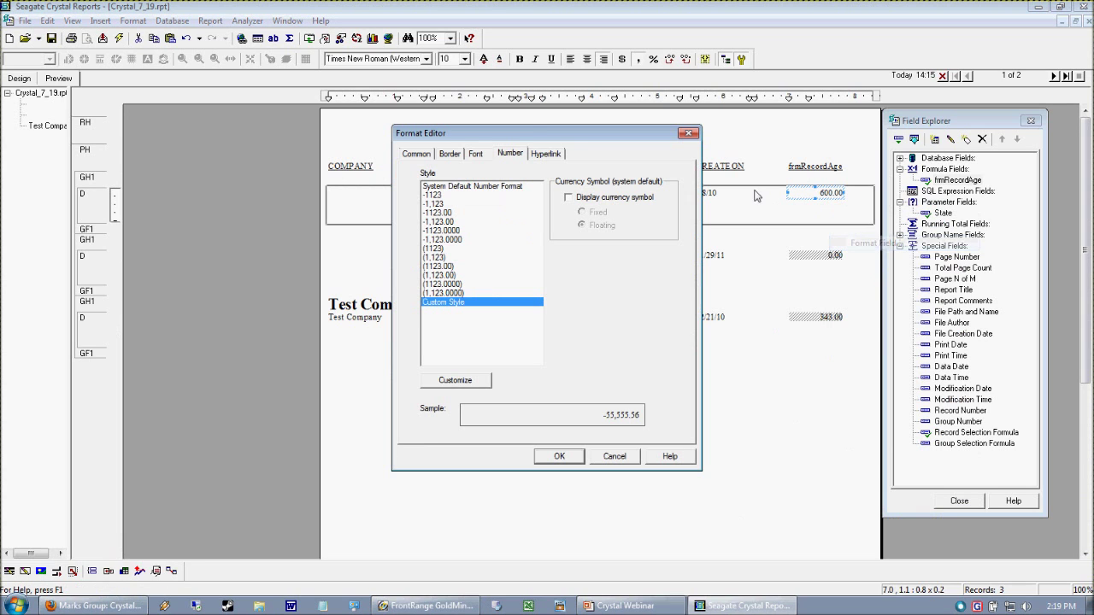
{"action": "left_click", "coordinate": [432, 258]}
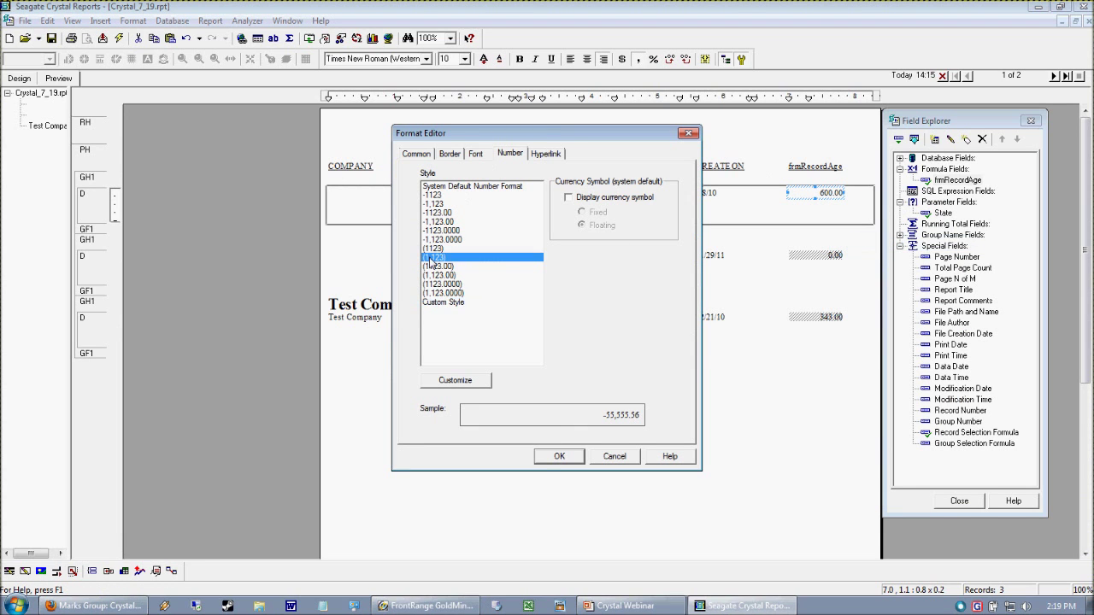
{"action": "left_click", "coordinate": [559, 456]}
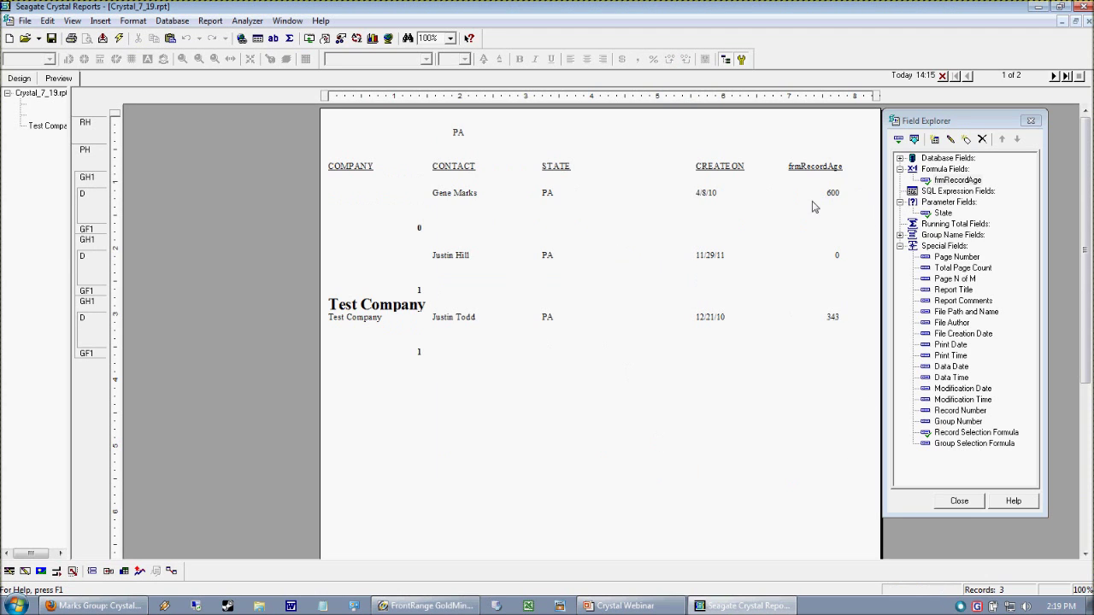
{"action": "left_click", "coordinate": [18, 78]}
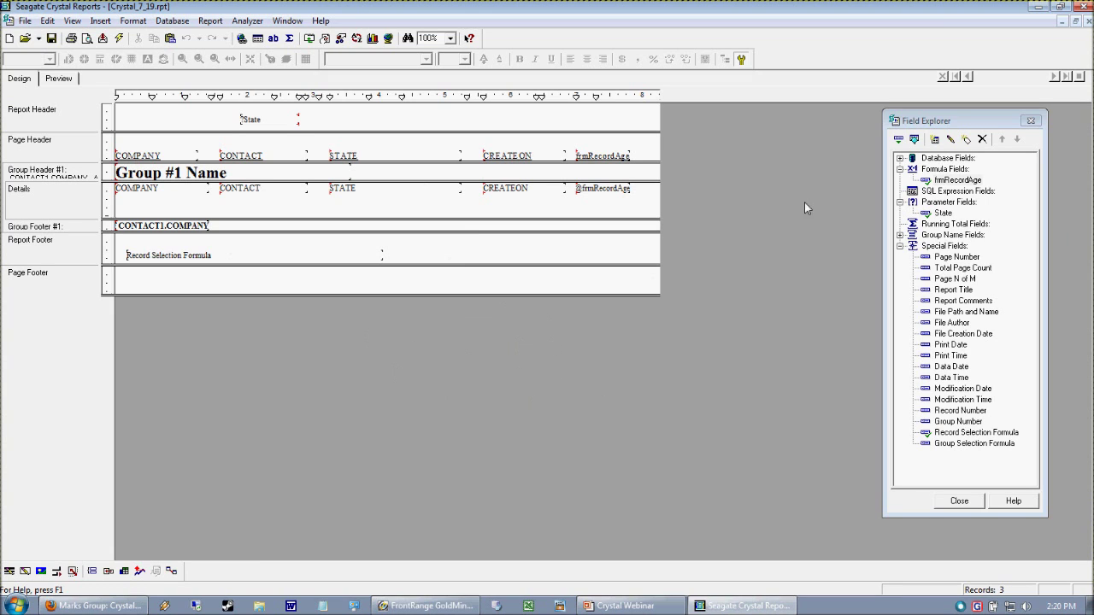
Reopen the frmRecordAge formula and delete its CurrentDate - {CONTACT1.CREATEON} text.
{"action": "left_click", "coordinate": [955, 180]}
{"action": "right_click", "coordinate": [955, 179]}
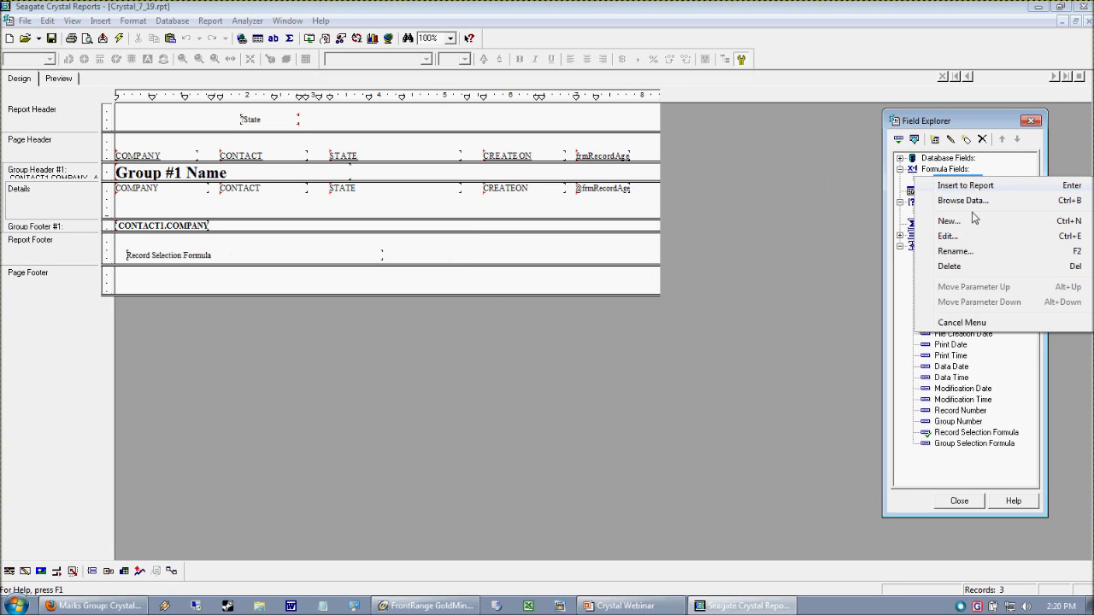
{"action": "left_click", "coordinate": [947, 235]}
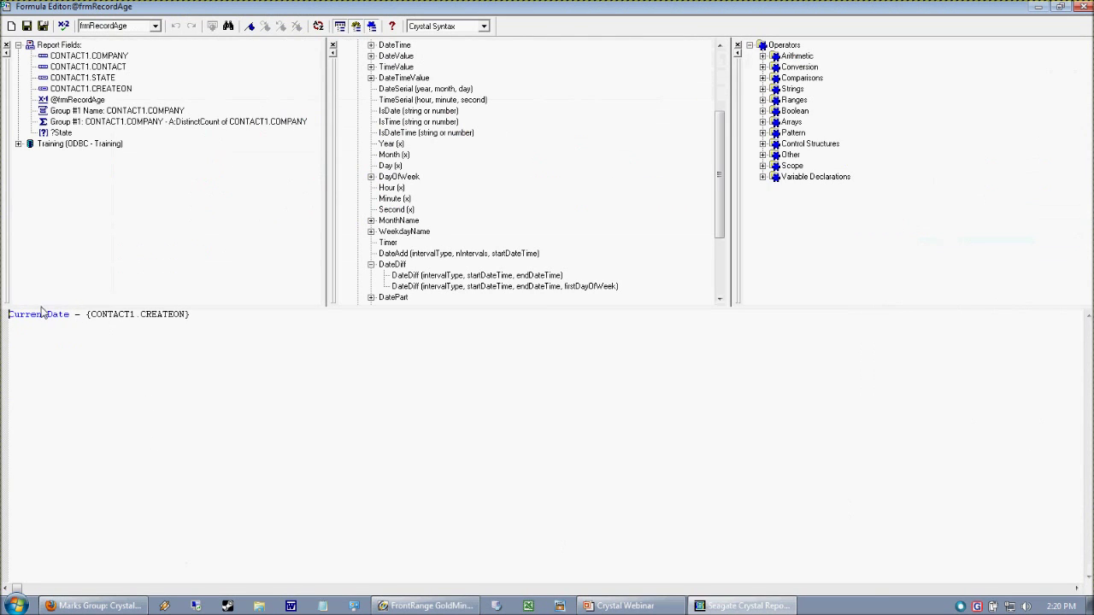
{"action": "double_click", "coordinate": [67, 314]}
{"action": "left_click_drag", "start_coordinate": [91, 325], "coordinate": [217, 330]}
{"action": "left_click", "coordinate": [206, 327]}
{"action": "key", "text": "ctrl+a"}
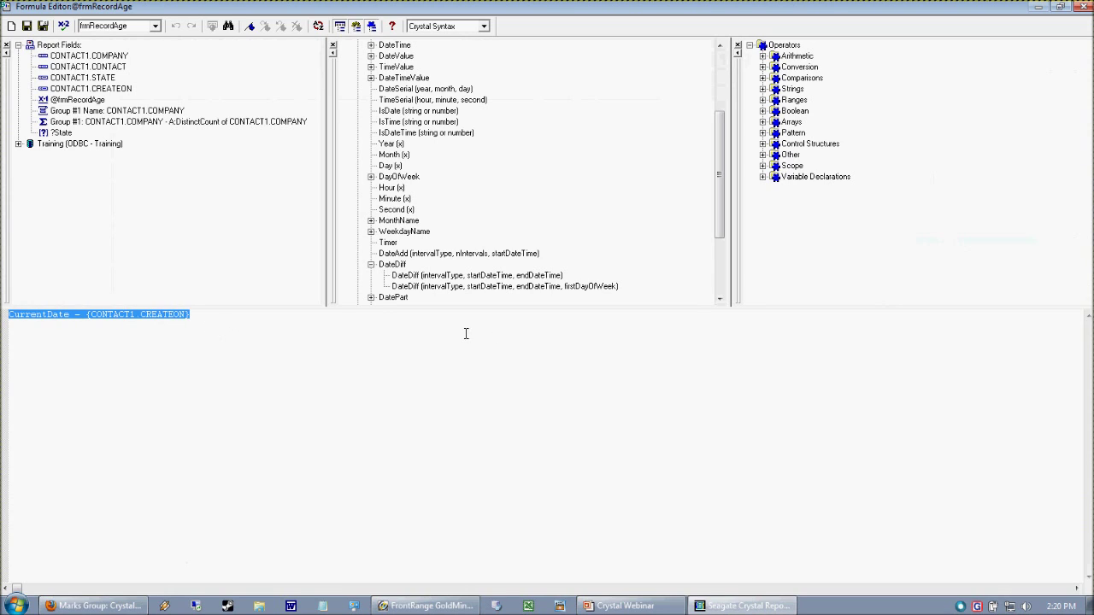
{"action": "key", "text": "Delete"}
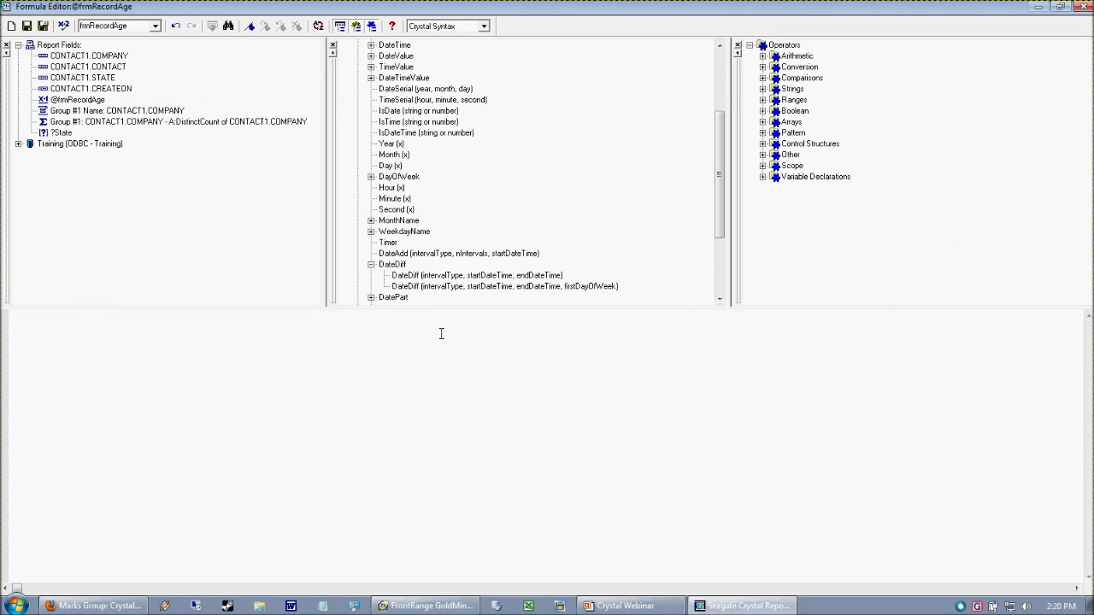
Locate the three-argument DateDiff function in the Date/Time function list.
{"action": "left_click", "coordinate": [444, 276]}
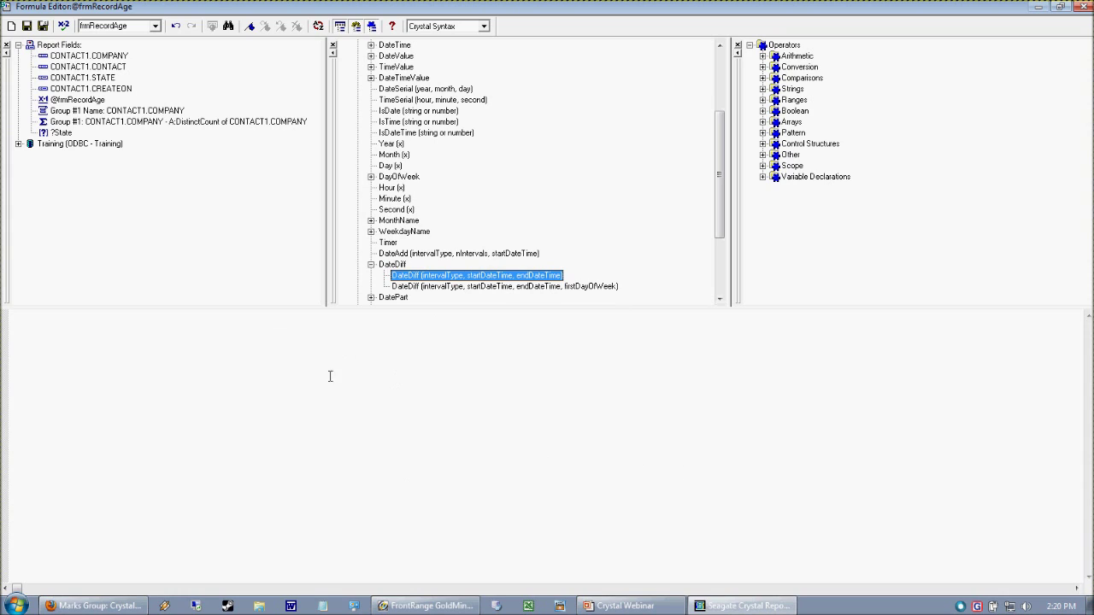
{"action": "left_click", "coordinate": [391, 265]}
{"action": "left_click", "coordinate": [398, 276]}
{"action": "scroll", "coordinate": [727, 194], "scroll_direction": "up", "scroll_amount": 4}
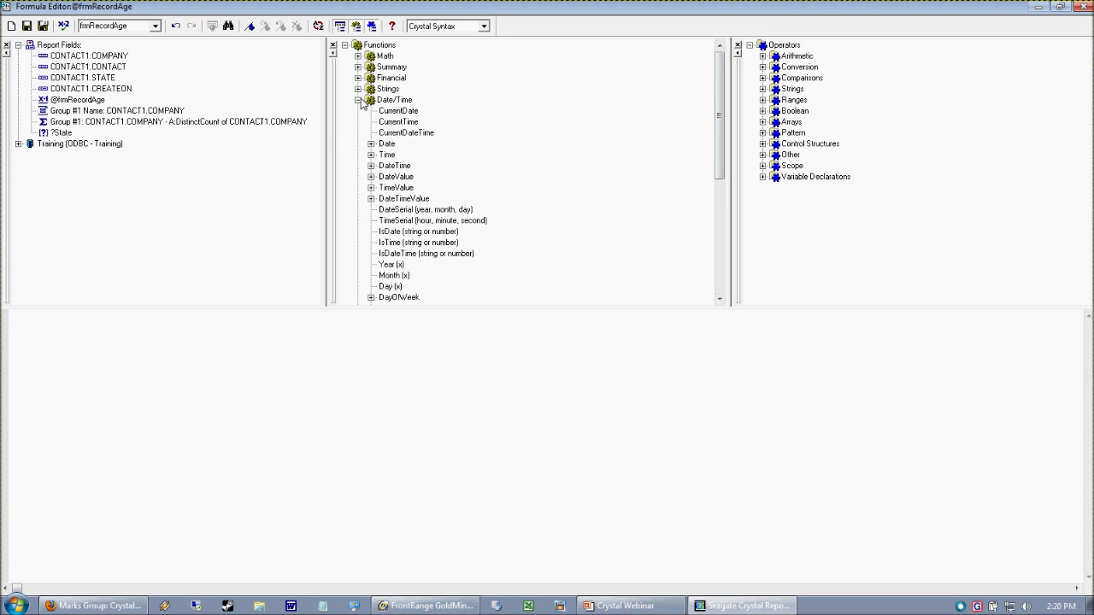
{"action": "left_click", "coordinate": [378, 100]}
{"action": "left_click_drag", "start_coordinate": [718, 171], "coordinate": [642, 274]}
{"action": "left_click", "coordinate": [512, 211]}
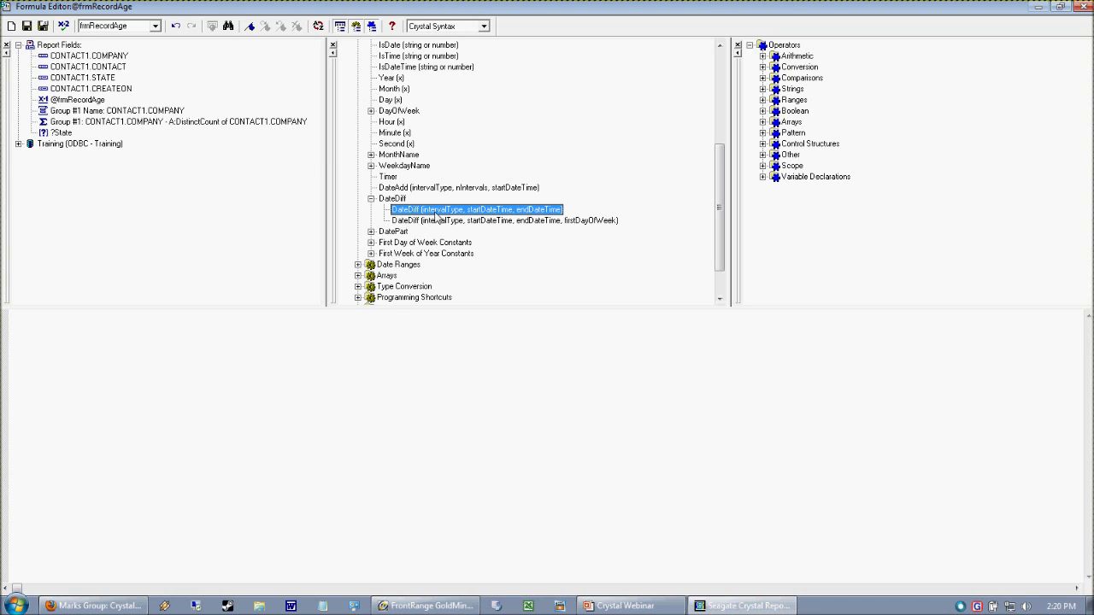
Write the formula DateDiff("d", {CONTACT1.CREATEON}, CurrentDate) and confirm it passes the error check.
{"action": "left_click", "coordinate": [460, 346]}
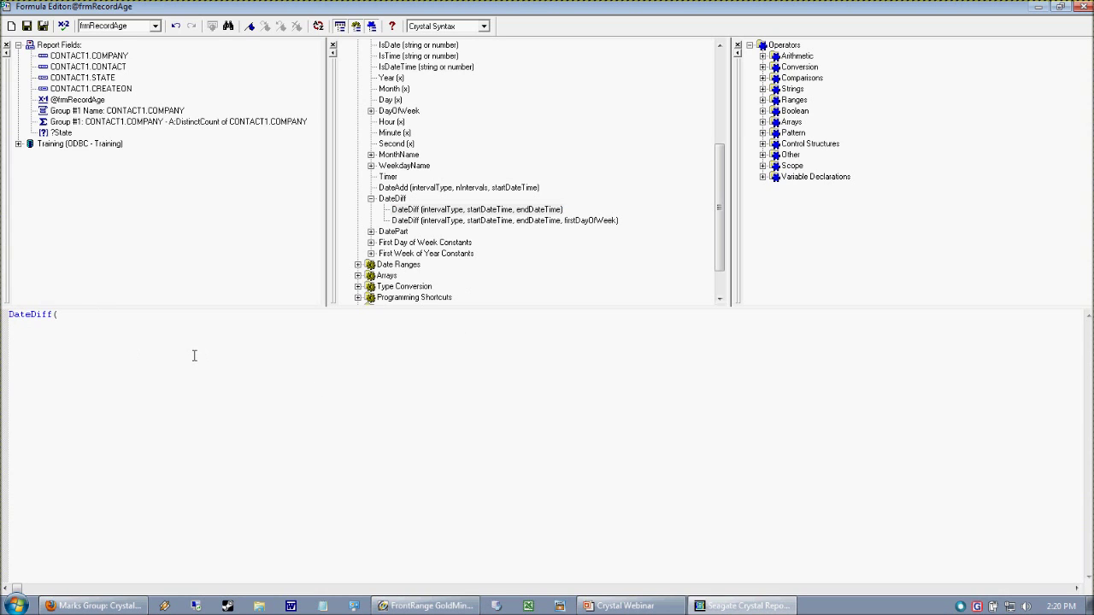
{"action": "left_click", "coordinate": [446, 210]}
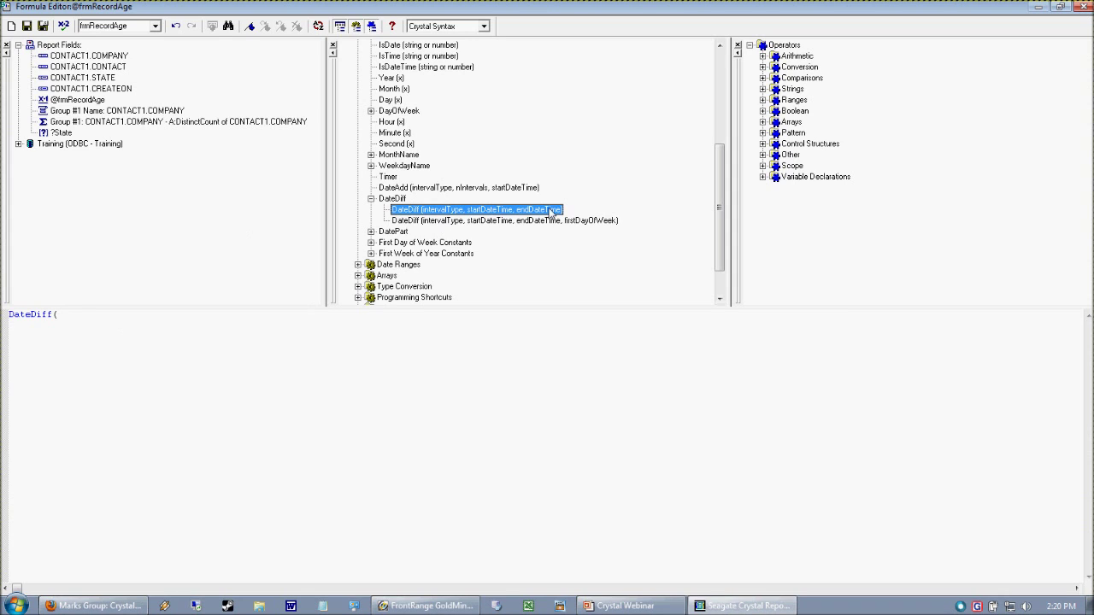
{"action": "left_click", "coordinate": [133, 335]}
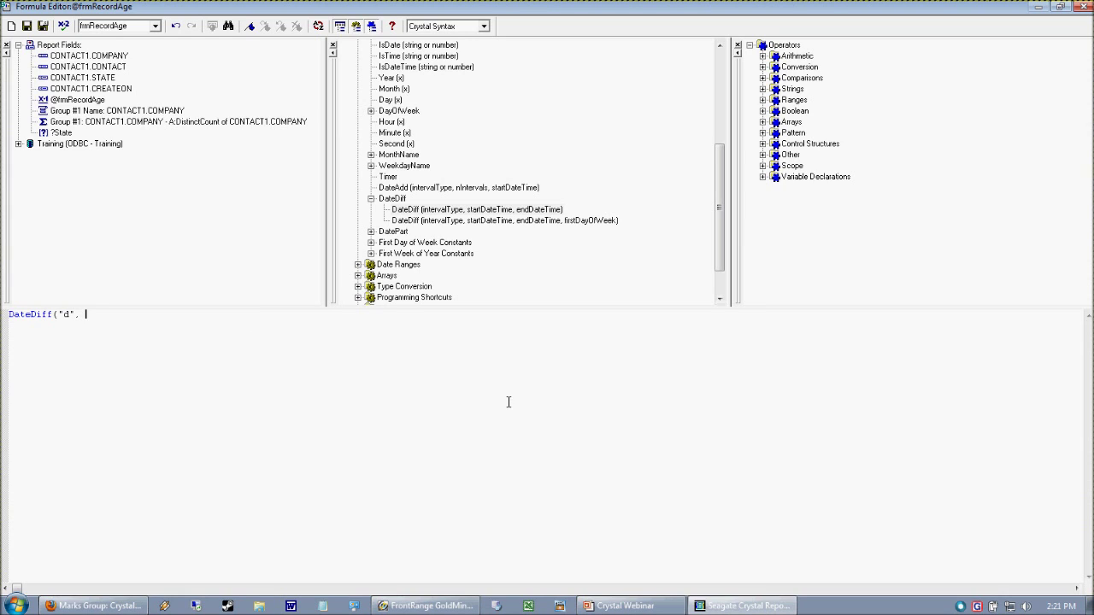
{"action": "left_click", "coordinate": [491, 209]}
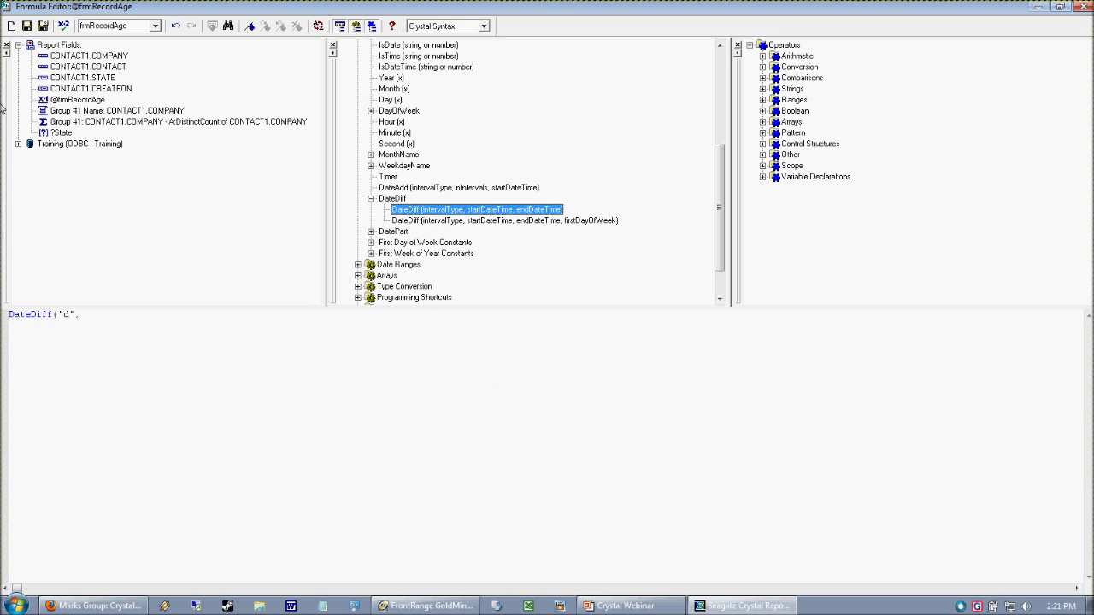
{"action": "double_click", "coordinate": [110, 89]}
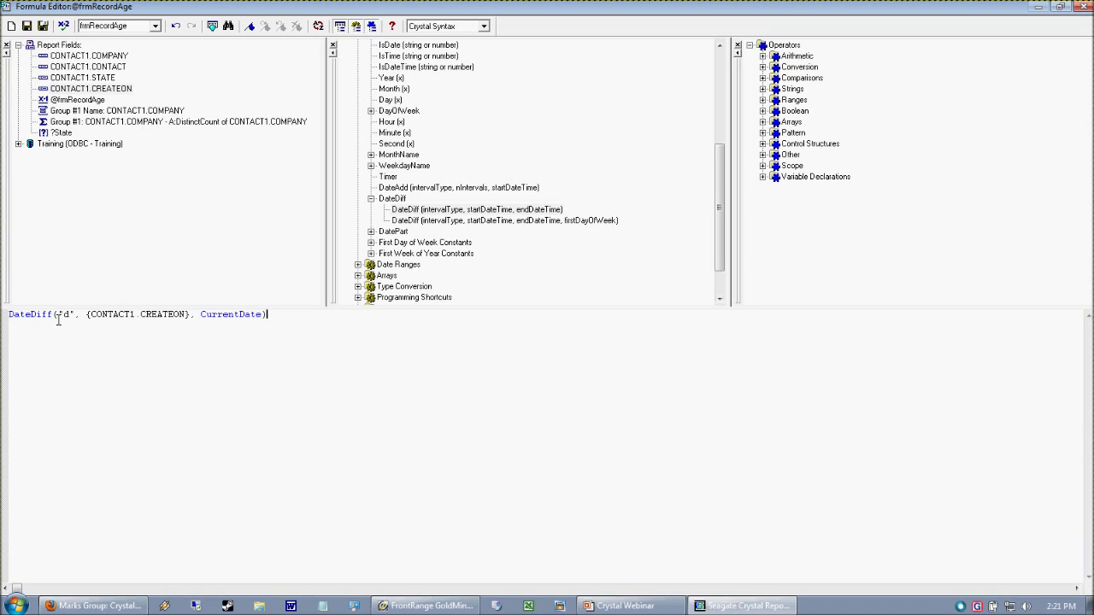
{"action": "double_click", "coordinate": [19, 314]}
{"action": "left_click", "coordinate": [10, 315]}
{"action": "left_click_drag", "start_coordinate": [78, 324], "coordinate": [41, 316]}
{"action": "left_click", "coordinate": [63, 25]}
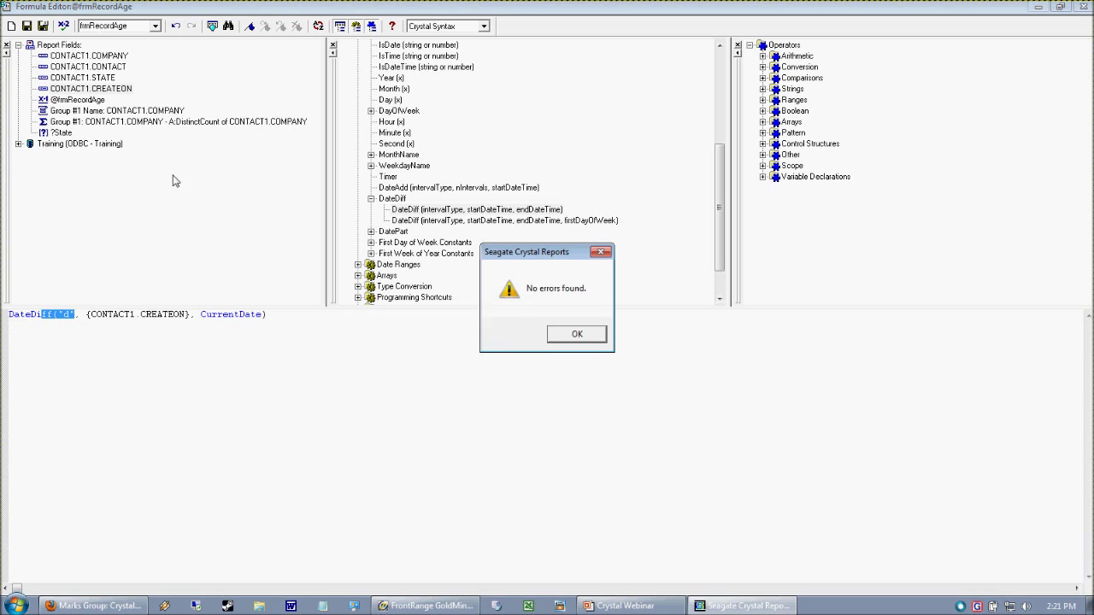
{"action": "left_click", "coordinate": [577, 338]}
Save the formula and preview record ages of 600, 0 and 343 days.
{"action": "left_click", "coordinate": [41, 26]}
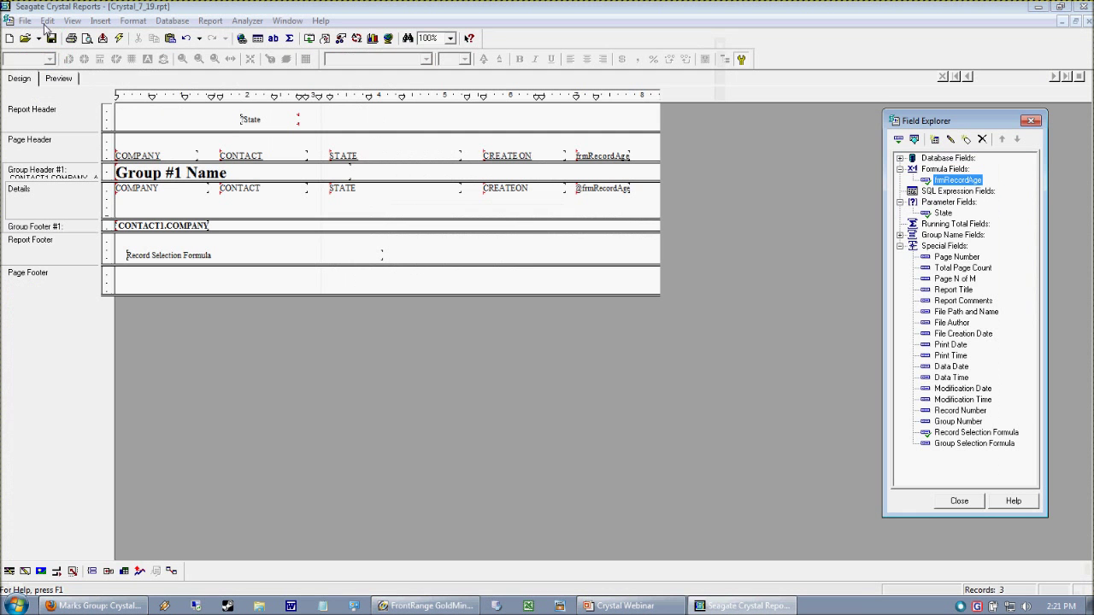
{"action": "left_click", "coordinate": [65, 78]}
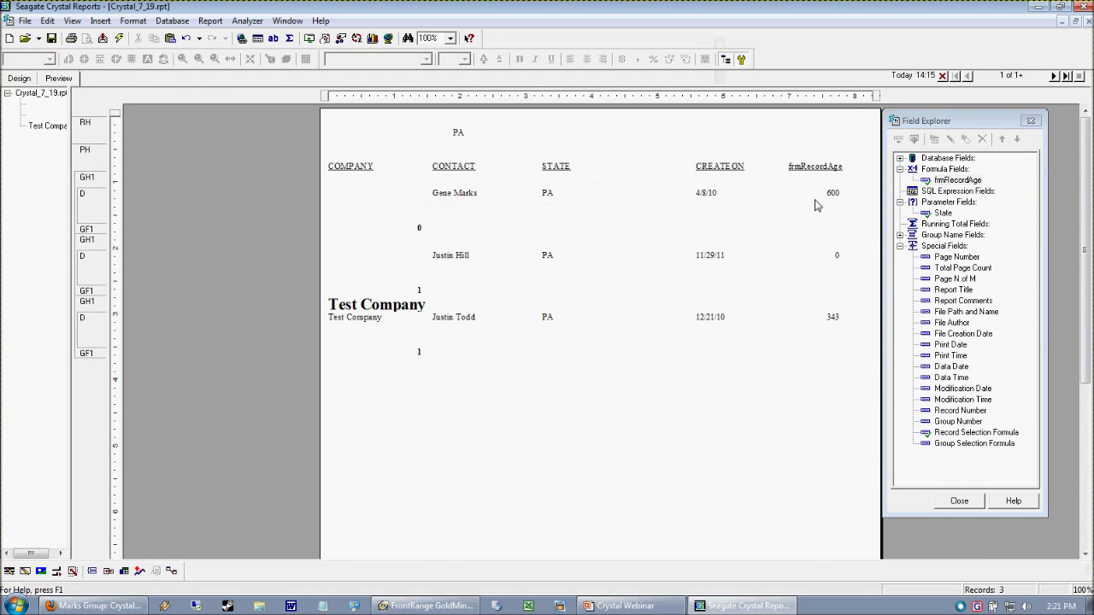
{"action": "left_click", "coordinate": [825, 197]}
{"action": "left_click", "coordinate": [819, 267]}
{"action": "left_click", "coordinate": [821, 319]}
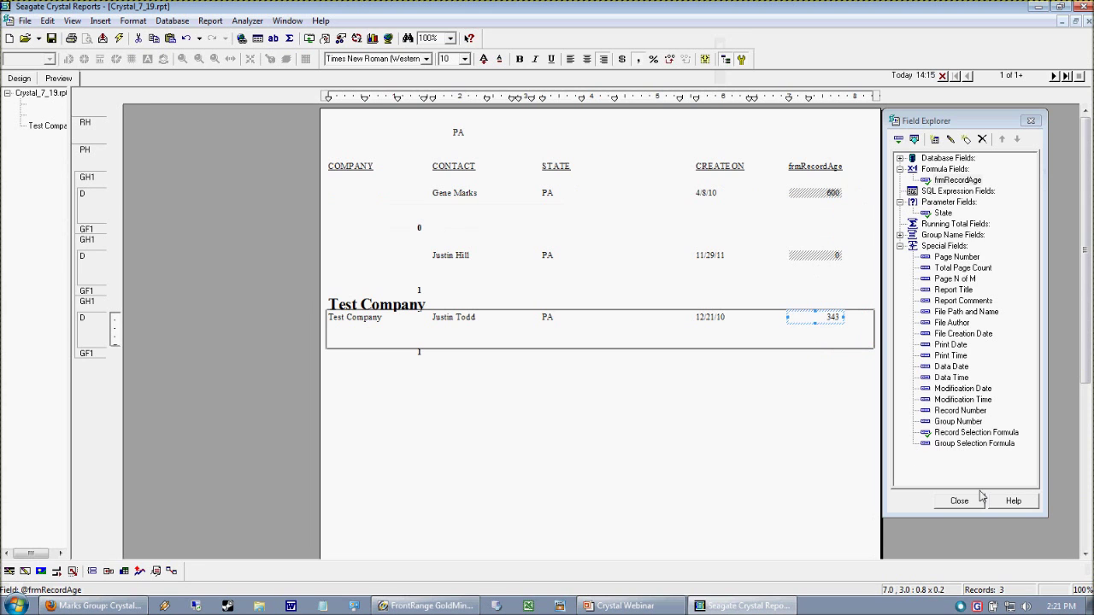
{"action": "left_click", "coordinate": [835, 220]}
Change the DateDiff interval to "m" and review the ages in months.
{"action": "right_click", "coordinate": [940, 181]}
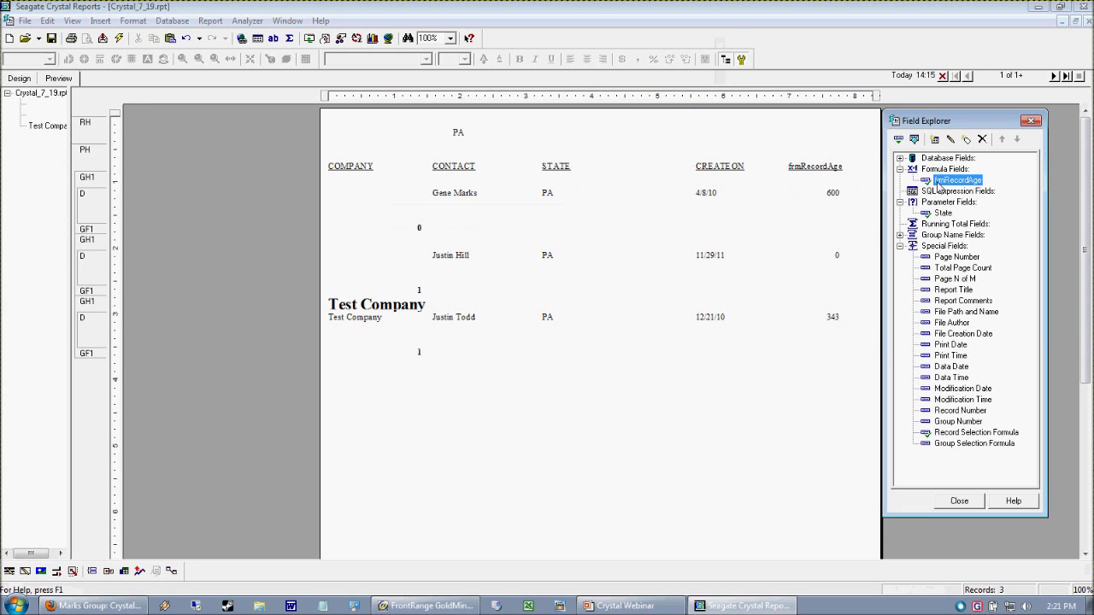
{"action": "left_click", "coordinate": [946, 241]}
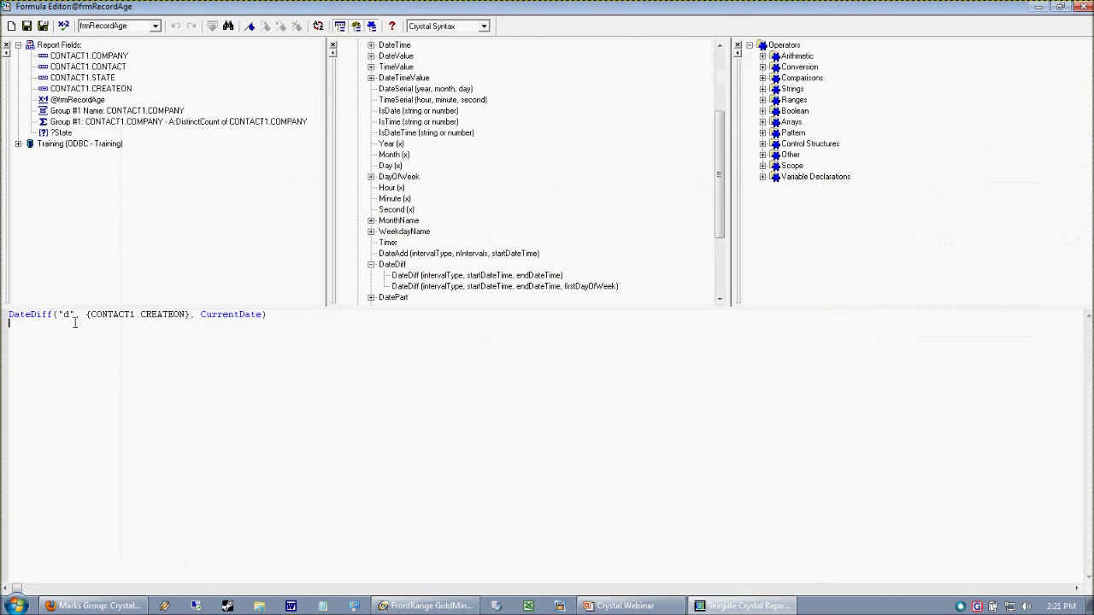
{"action": "key", "text": "BackSpace"}
{"action": "type", "text": "m"}
{"action": "left_click", "coordinate": [45, 25]}
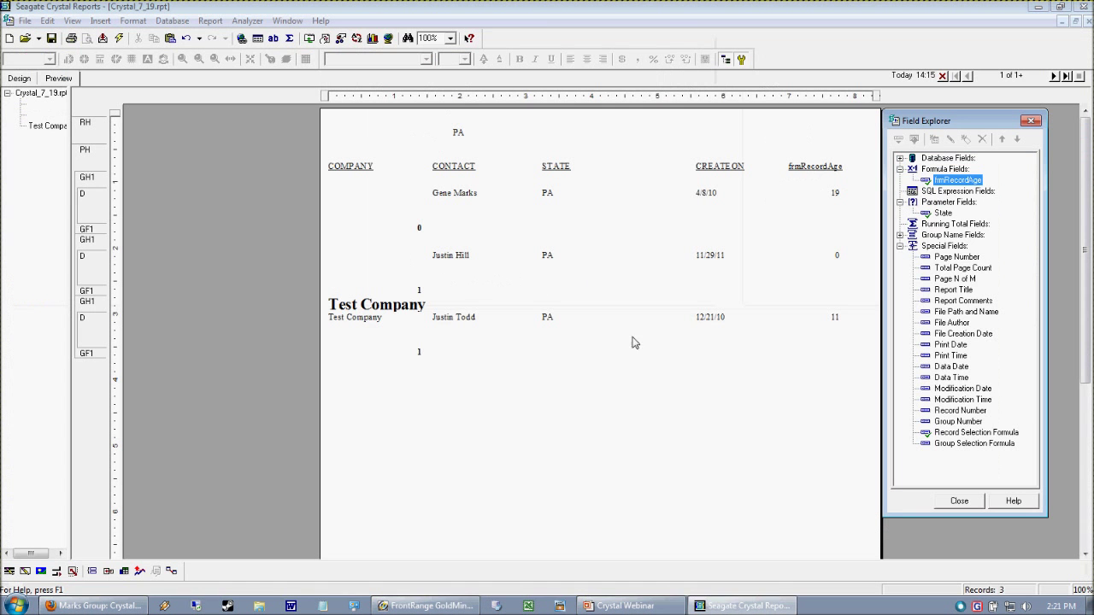
{"action": "left_click", "coordinate": [833, 317]}
{"action": "left_click", "coordinate": [836, 255]}
{"action": "left_click", "coordinate": [835, 193]}
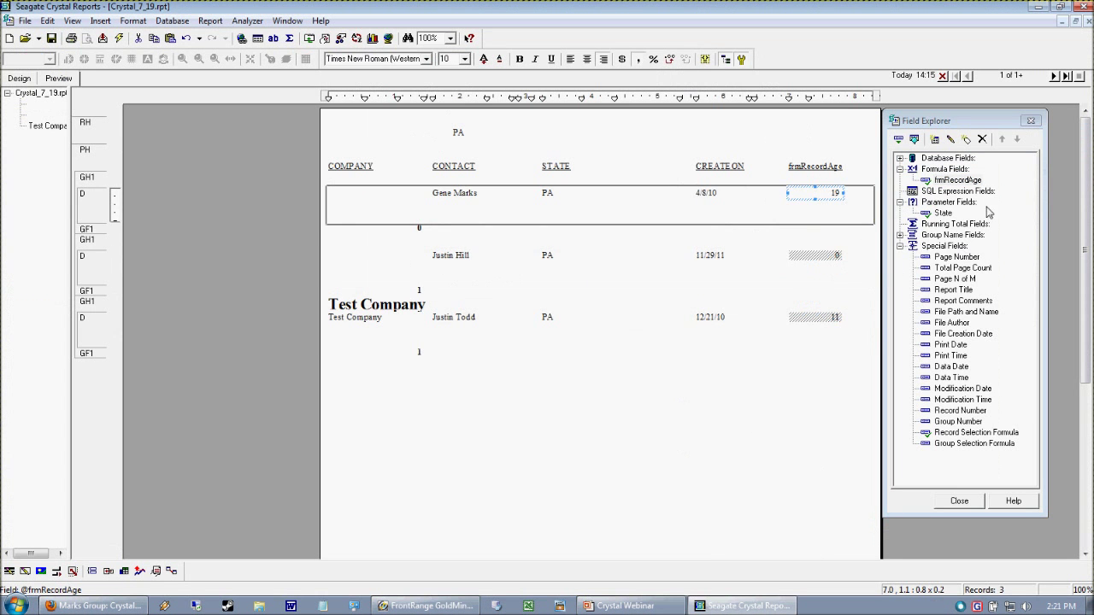
Change the interval to "yyyy" and review the ages in years.
{"action": "right_click", "coordinate": [953, 182]}
{"action": "left_click", "coordinate": [958, 234]}
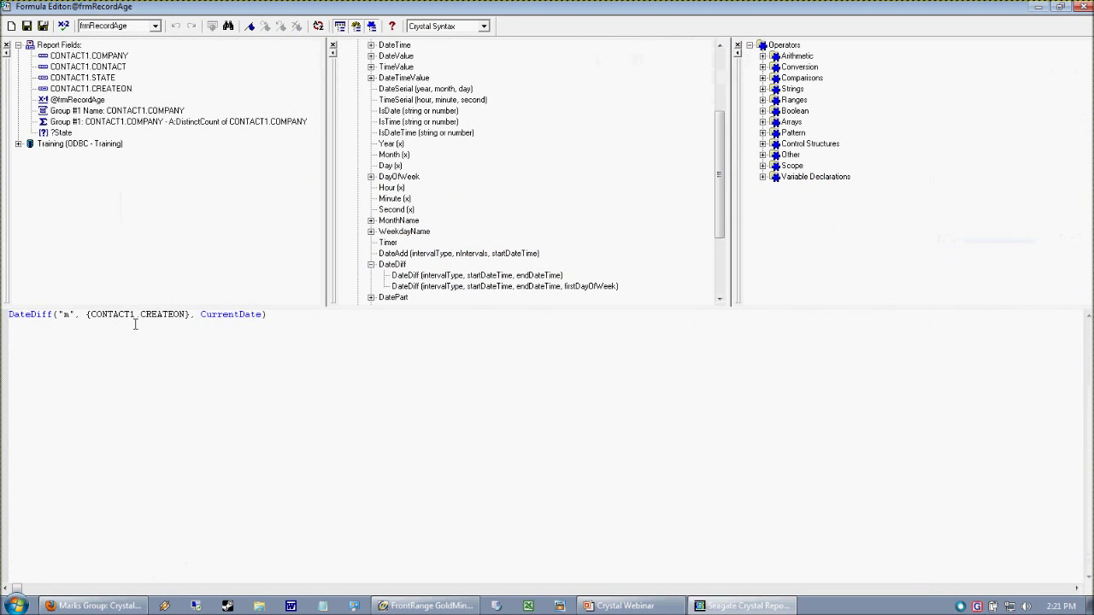
{"action": "double_click", "coordinate": [65, 314]}
{"action": "type", "text": "y"}
{"action": "left_click", "coordinate": [43, 26]}
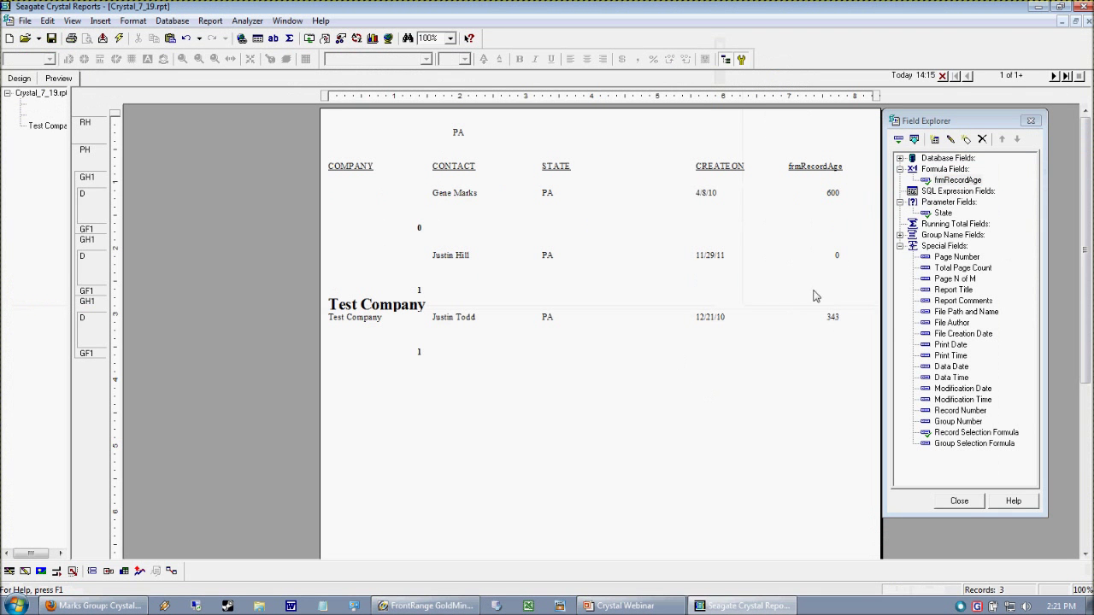
{"action": "right_click", "coordinate": [945, 180]}
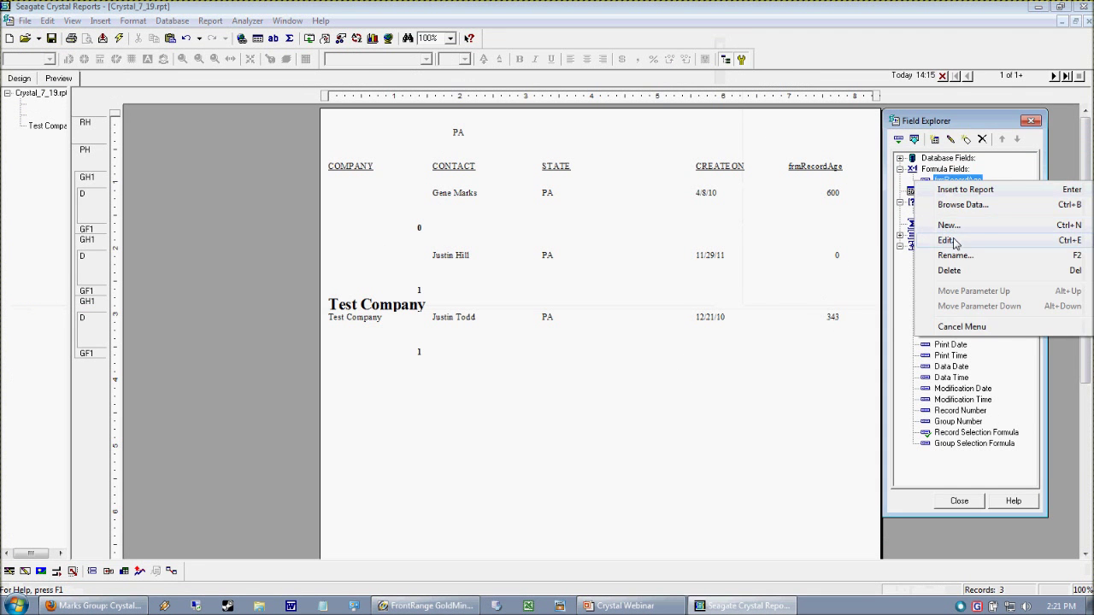
{"action": "left_click", "coordinate": [945, 240]}
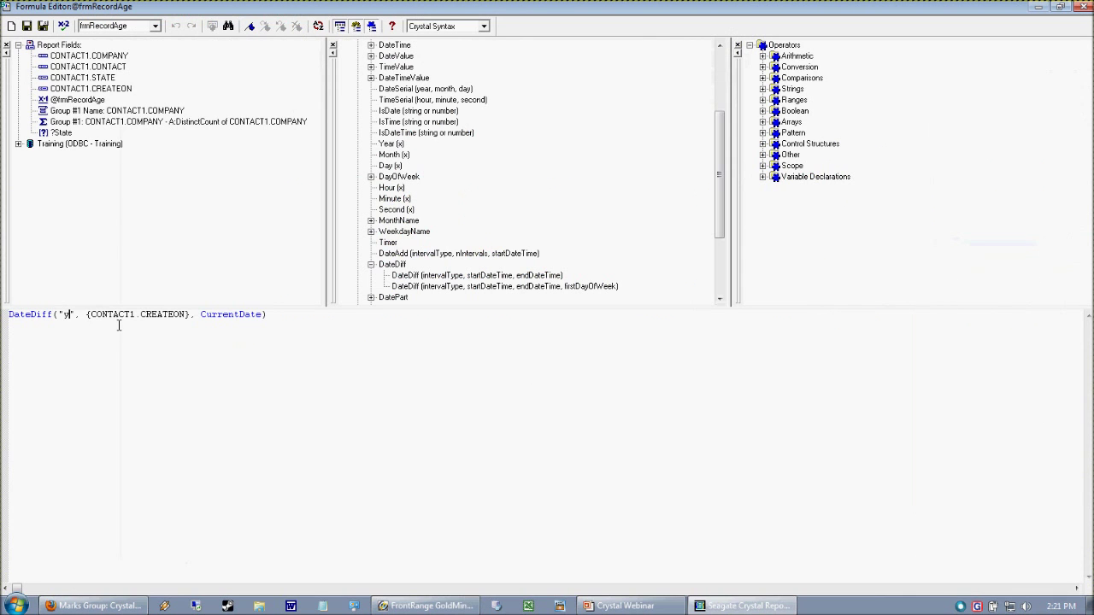
{"action": "type", "text": "yyy"}
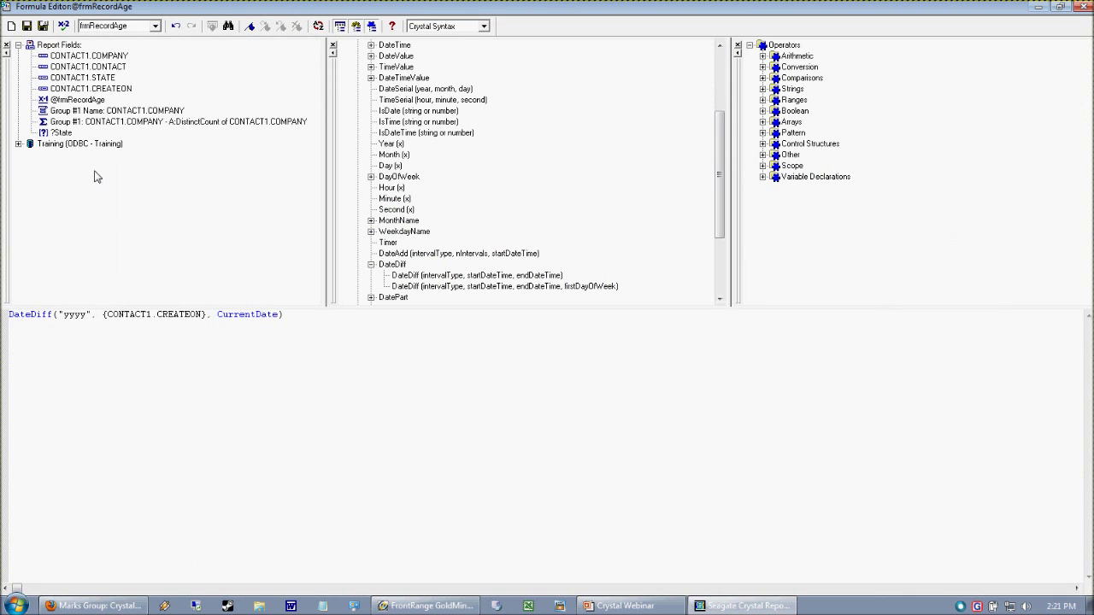
{"action": "left_click", "coordinate": [47, 28]}
{"action": "left_click", "coordinate": [795, 321]}
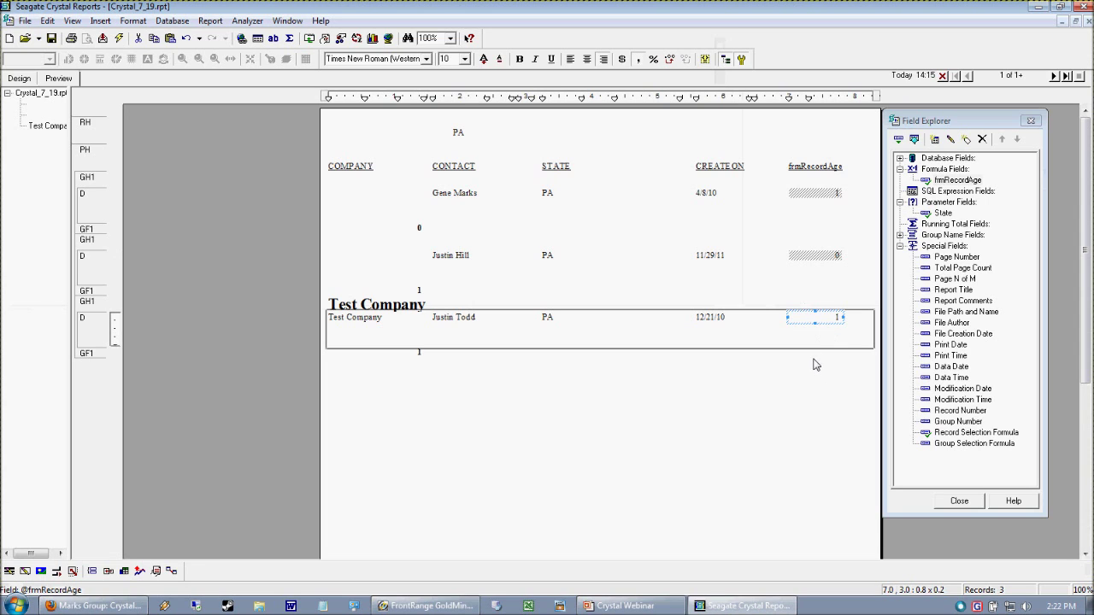
Set the interval back to "d" and save, showing ages in days again.
{"action": "right_click", "coordinate": [949, 181]}
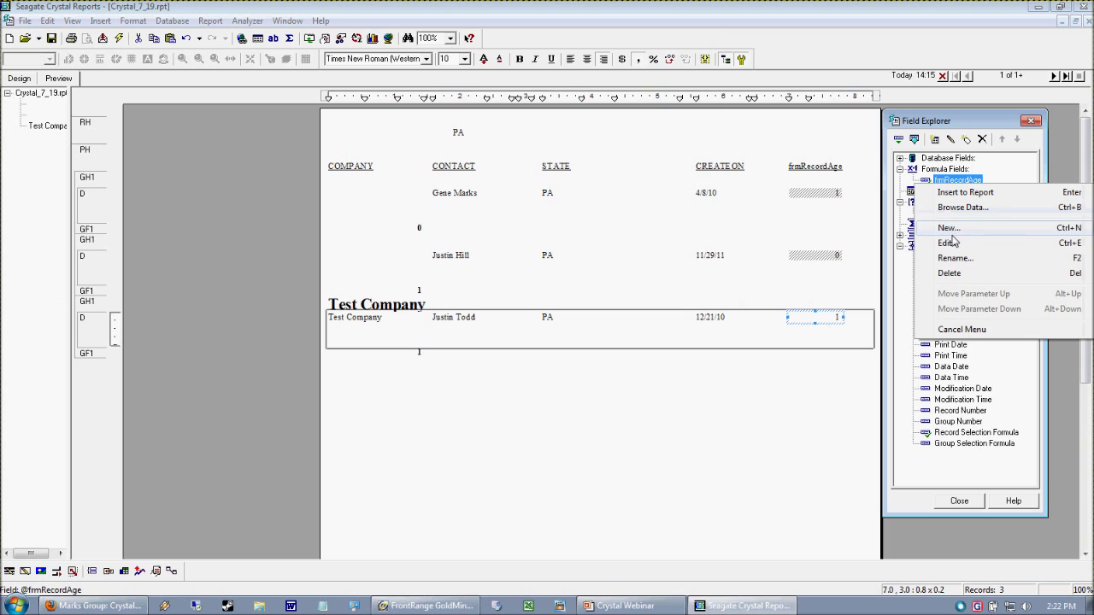
{"action": "left_click", "coordinate": [948, 244]}
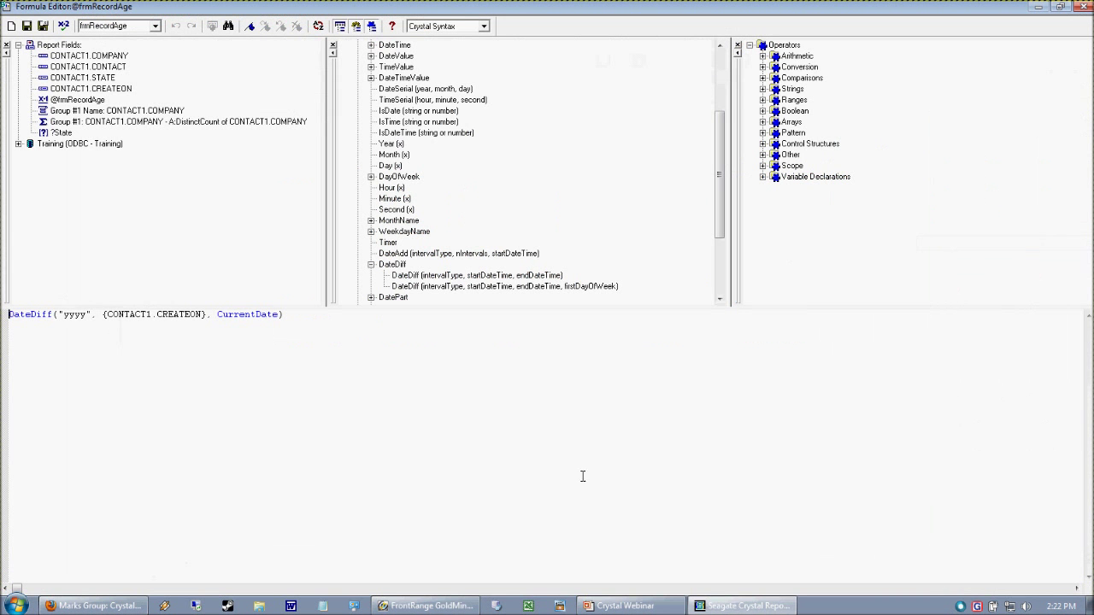
{"action": "left_click_drag", "start_coordinate": [95, 318], "coordinate": [90, 346]}
{"action": "left_click", "coordinate": [106, 340]}
{"action": "key", "text": "BackSpace"}
{"action": "key", "text": "BackSpace"}
{"action": "key", "text": "BackSpace"}
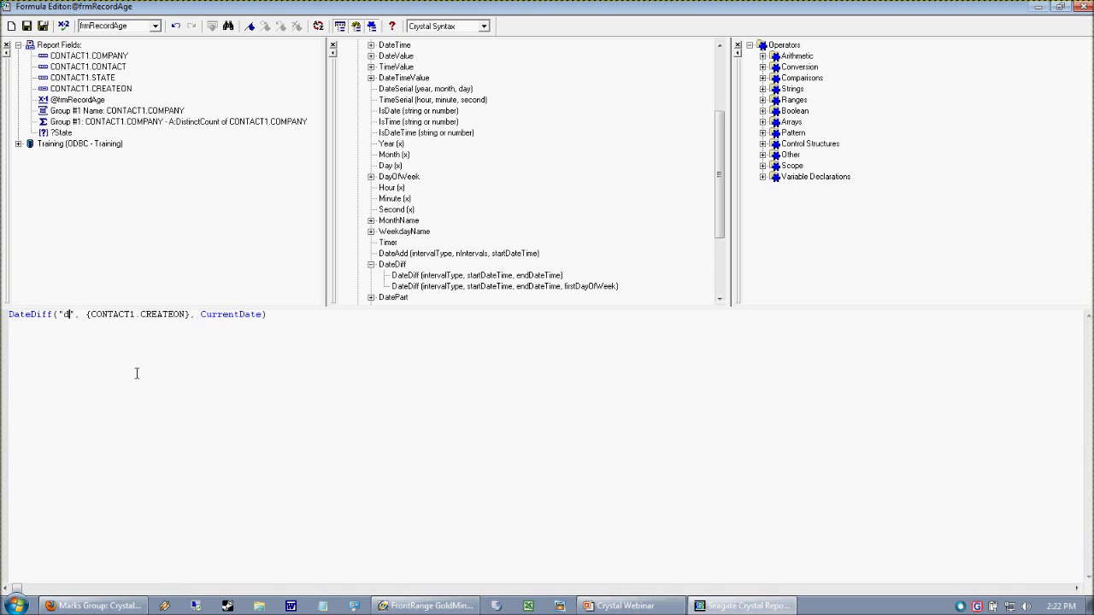
{"action": "left_click", "coordinate": [43, 26]}
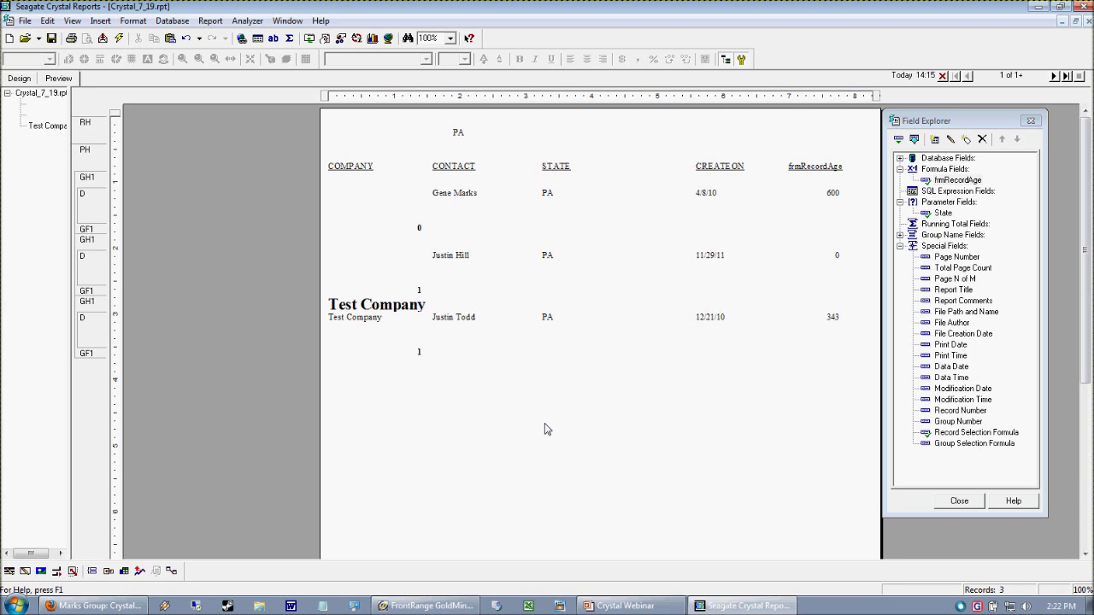
Remove the State condition from the record selection criteria and refresh the data.
{"action": "left_click", "coordinate": [210, 21]}
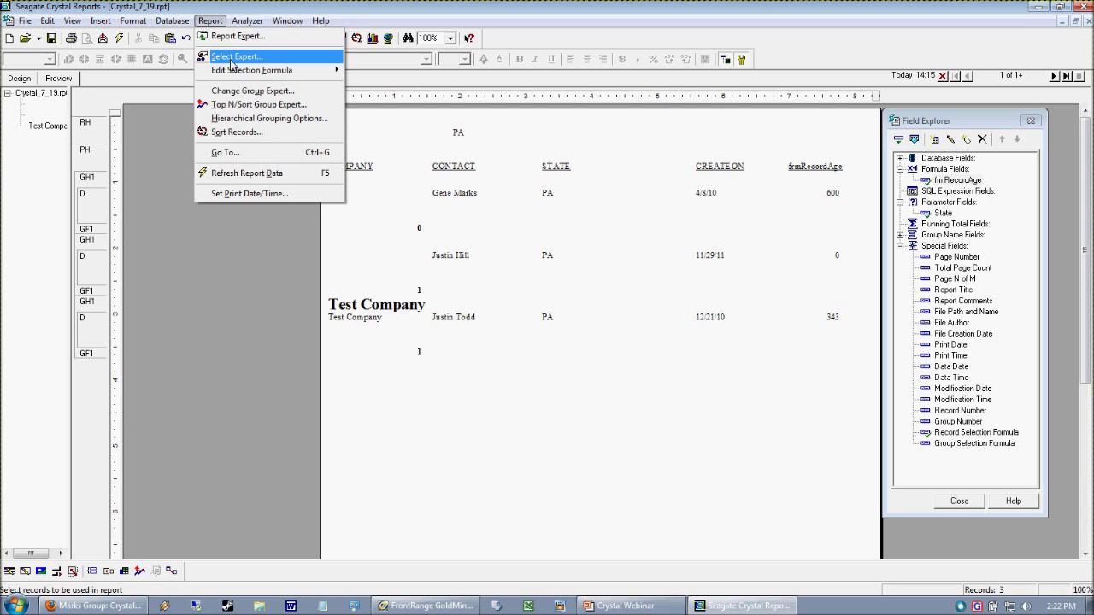
{"action": "left_click", "coordinate": [231, 56]}
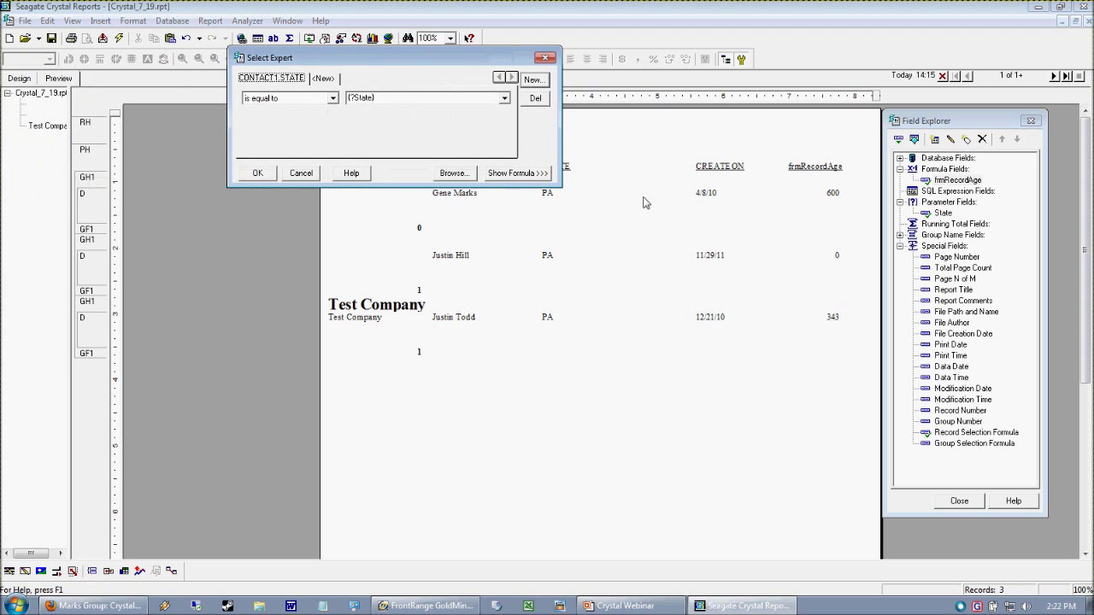
{"action": "left_click", "coordinate": [536, 99]}
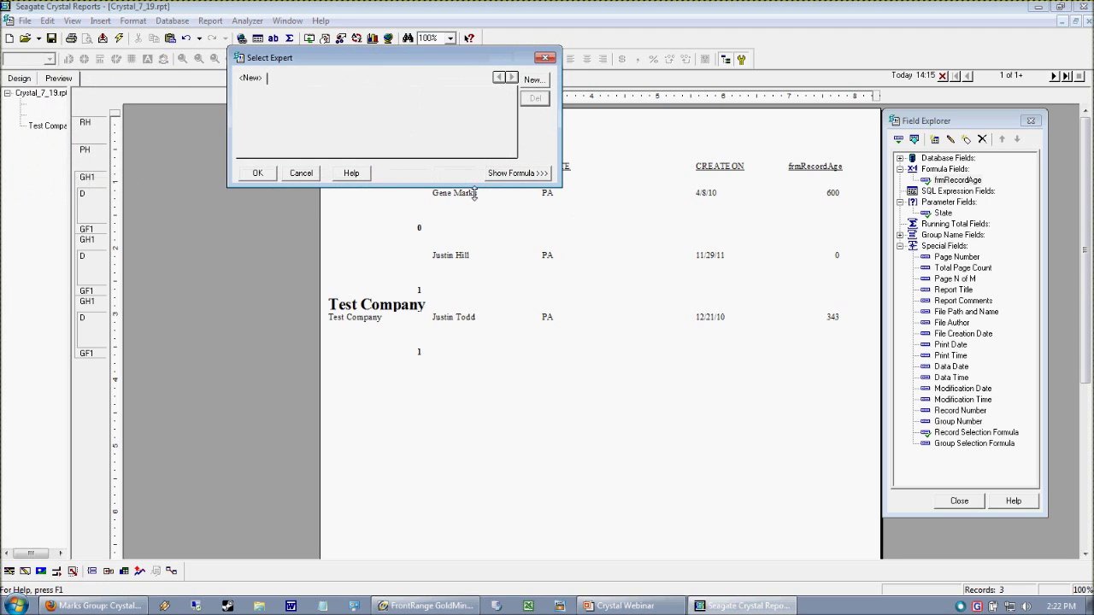
{"action": "left_click", "coordinate": [251, 177]}
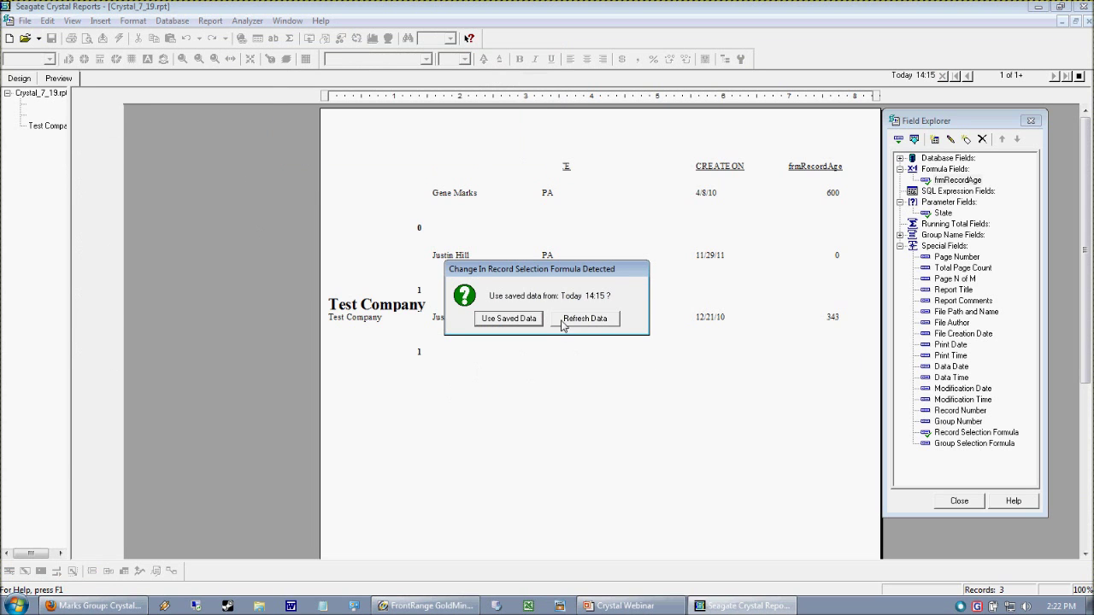
{"action": "left_click", "coordinate": [563, 318]}
Scroll through all 11 records and inspect The Marks Group's record age.
{"action": "scroll", "coordinate": [783, 488], "scroll_direction": "down", "scroll_amount": 3}
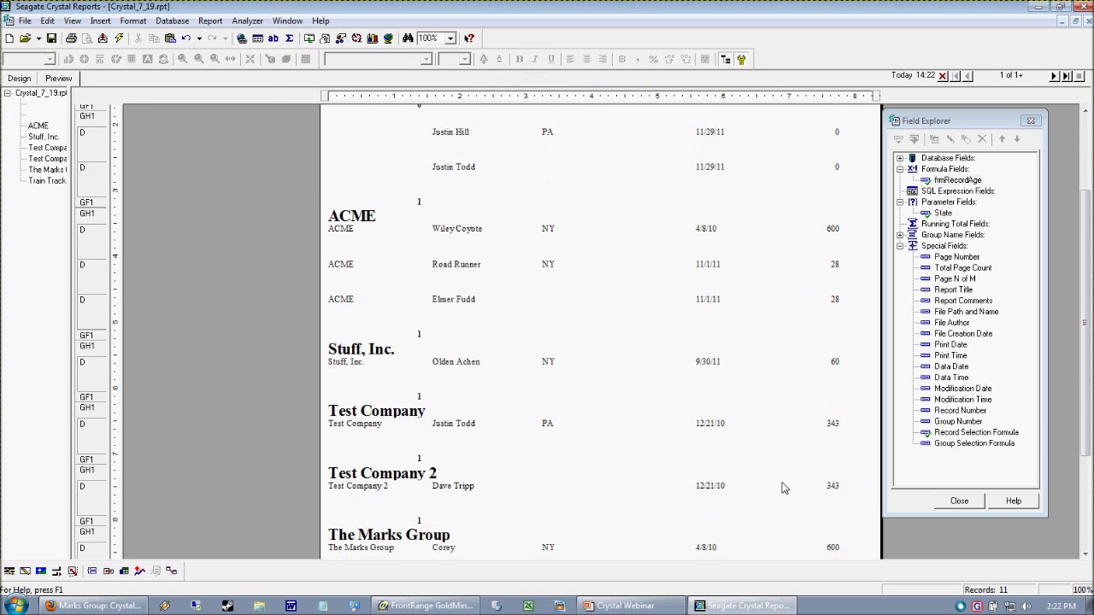
{"action": "scroll", "coordinate": [783, 488], "scroll_direction": "down", "scroll_amount": 3}
{"action": "left_click", "coordinate": [833, 426]}
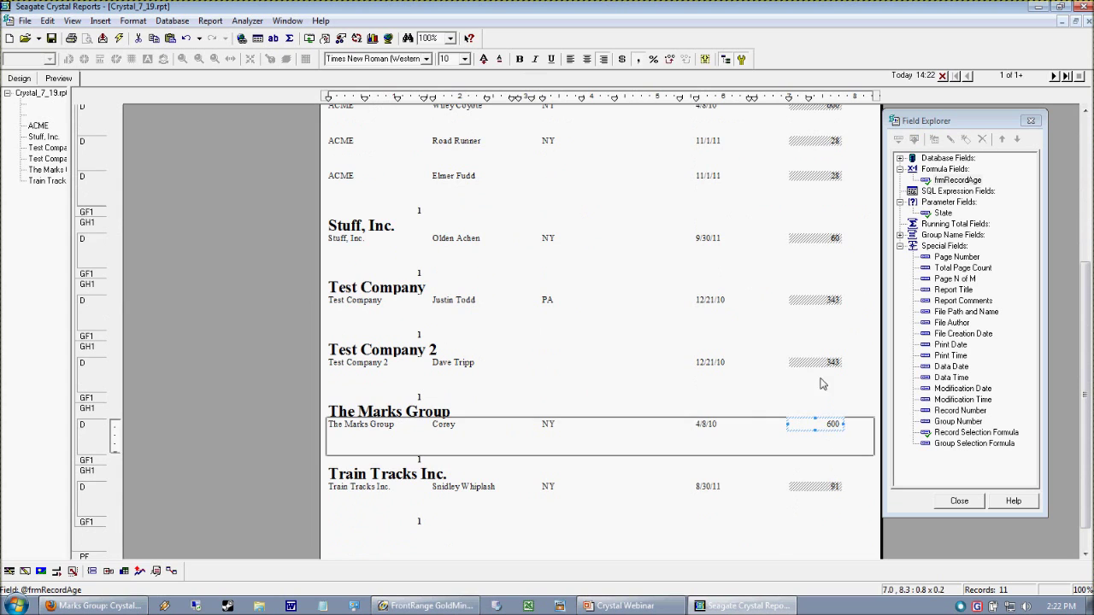
{"action": "left_click", "coordinate": [730, 349]}
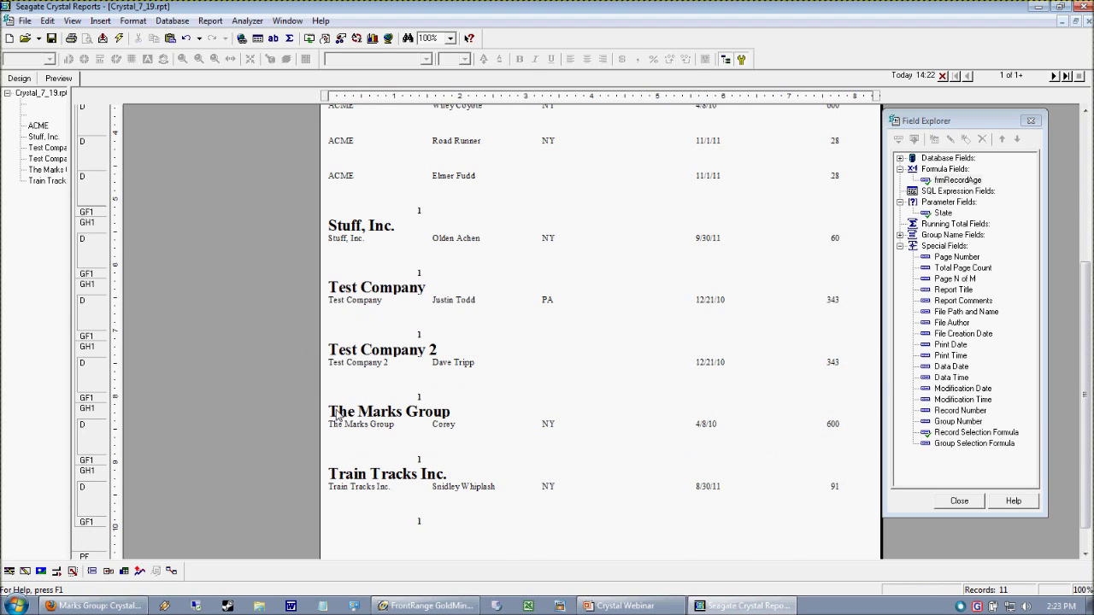
{"action": "left_click", "coordinate": [671, 604]}
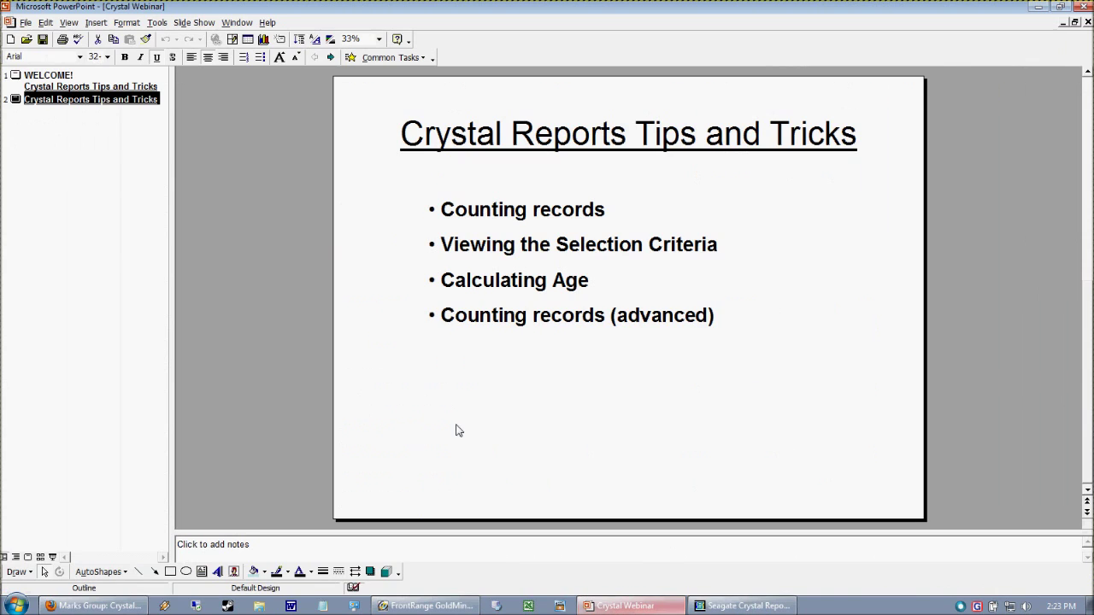
{"action": "left_click", "coordinate": [743, 606]}
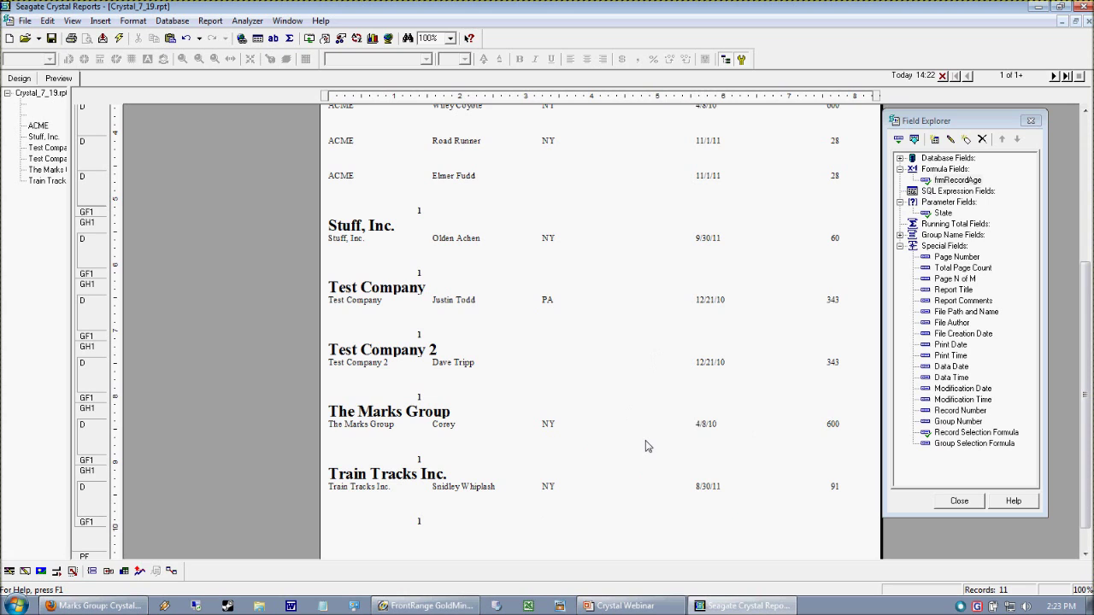
Review the preview, checking Test Company's 343-day age and the contacts' state values.
{"action": "scroll", "coordinate": [694, 476], "scroll_direction": "up", "scroll_amount": 2}
{"action": "scroll", "coordinate": [696, 476], "scroll_direction": "down", "scroll_amount": 3}
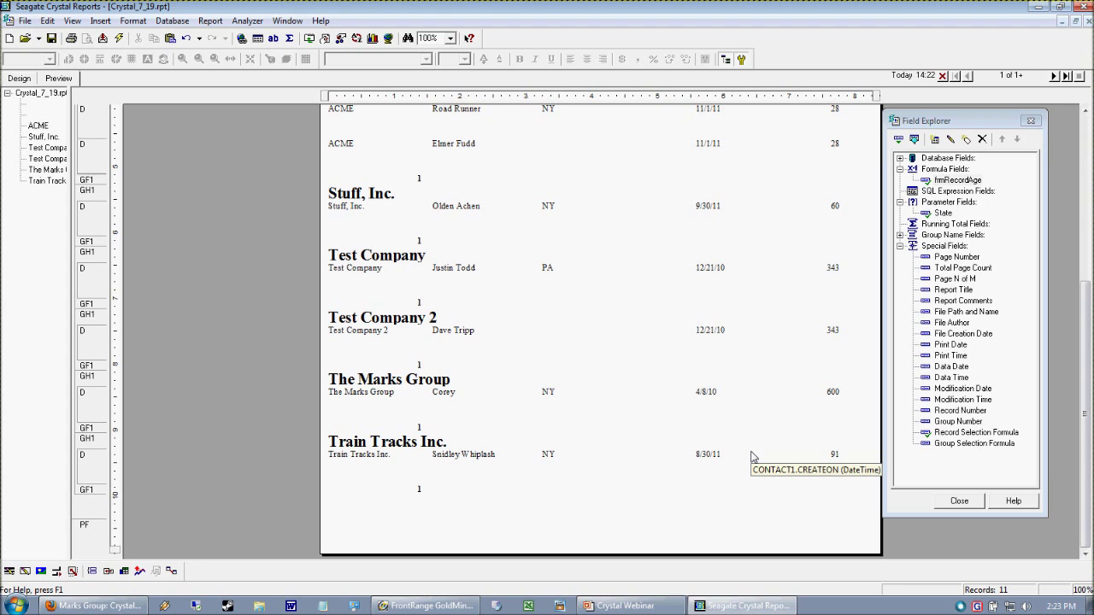
{"action": "left_click", "coordinate": [832, 270]}
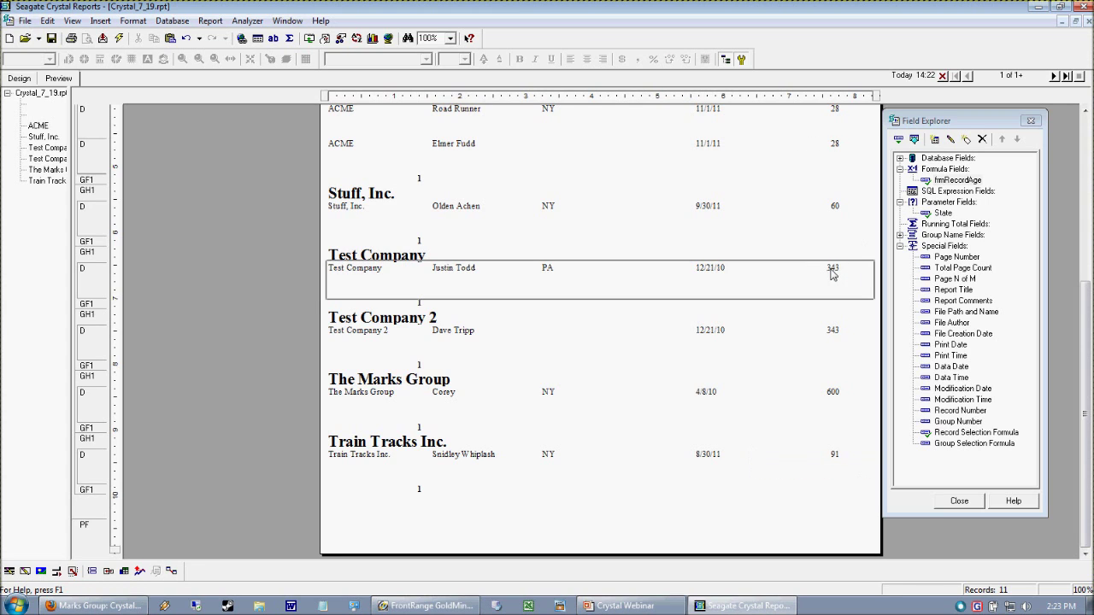
{"action": "left_click", "coordinate": [825, 351]}
{"action": "scroll", "coordinate": [659, 478], "scroll_direction": "up", "scroll_amount": 3}
{"action": "scroll", "coordinate": [658, 474], "scroll_direction": "down", "scroll_amount": 3}
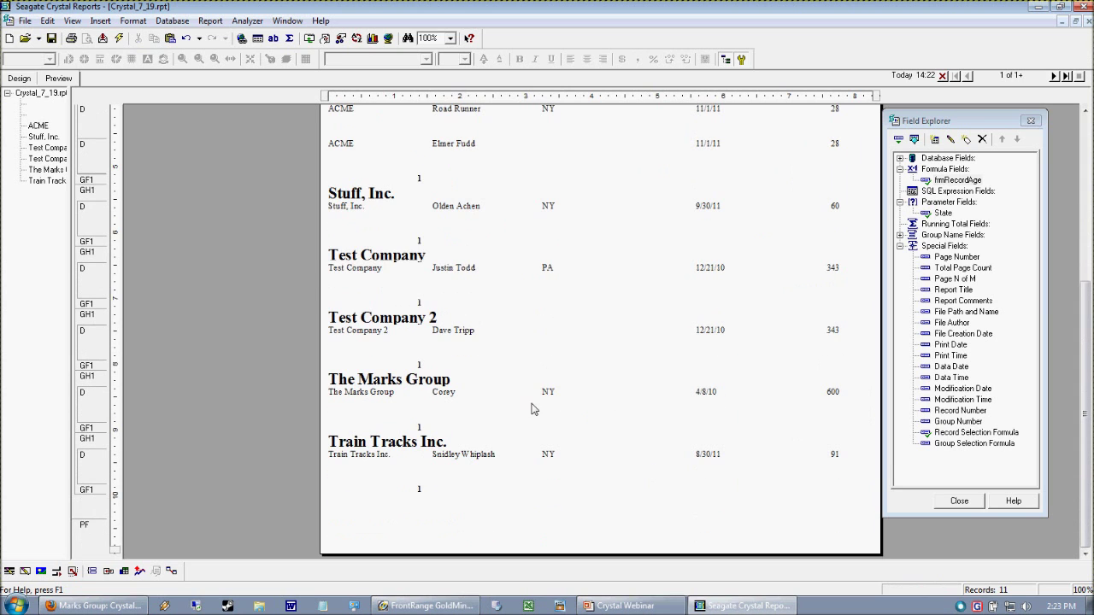
{"action": "scroll", "coordinate": [547, 419], "scroll_direction": "up", "scroll_amount": 4}
{"action": "scroll", "coordinate": [568, 424], "scroll_direction": "up", "scroll_amount": 3}
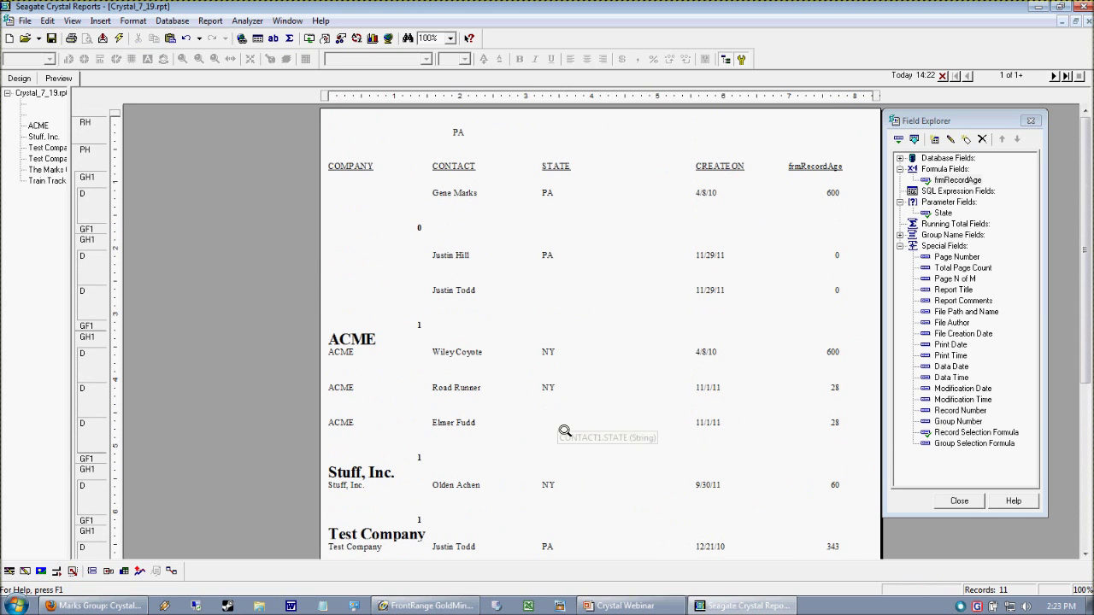
{"action": "left_click", "coordinate": [551, 257]}
{"action": "left_click", "coordinate": [546, 197]}
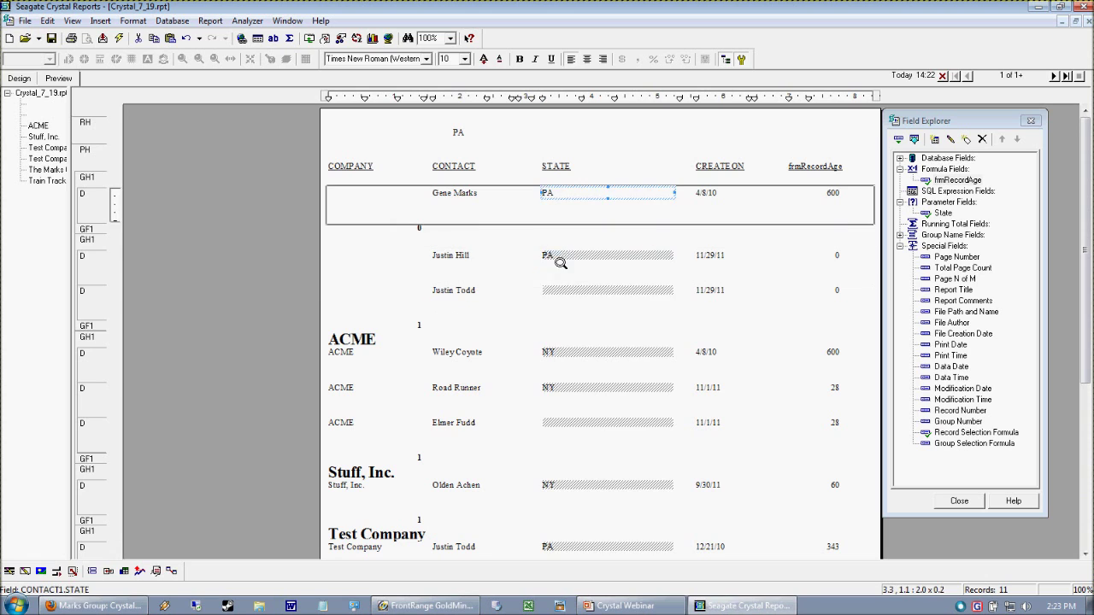
{"action": "left_click", "coordinate": [557, 280]}
{"action": "left_click", "coordinate": [554, 301]}
{"action": "left_click", "coordinate": [656, 330]}
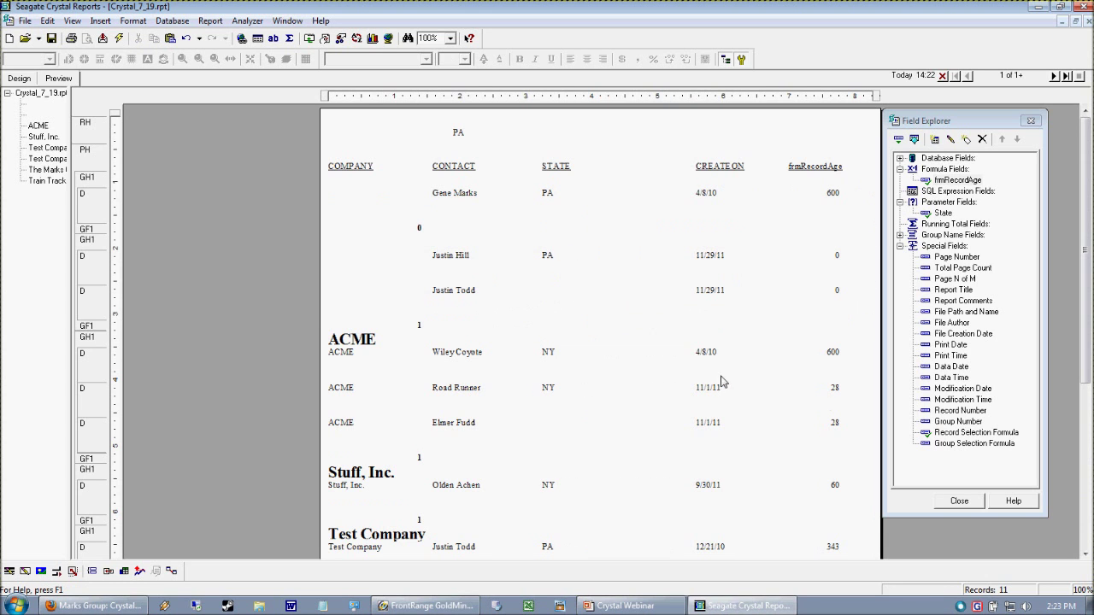
Check Test Company 2's 343-day record age, then return to the Design layout.
{"action": "scroll", "coordinate": [746, 453], "scroll_direction": "down", "scroll_amount": 6}
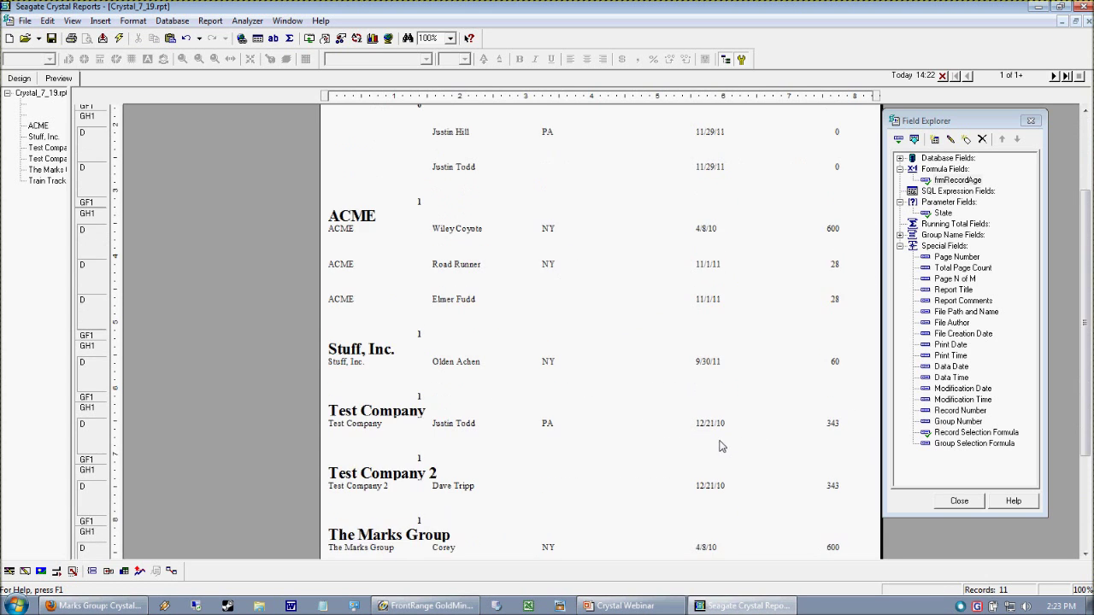
{"action": "scroll", "coordinate": [714, 457], "scroll_direction": "down", "scroll_amount": 1}
{"action": "scroll", "coordinate": [691, 440], "scroll_direction": "up", "scroll_amount": 5}
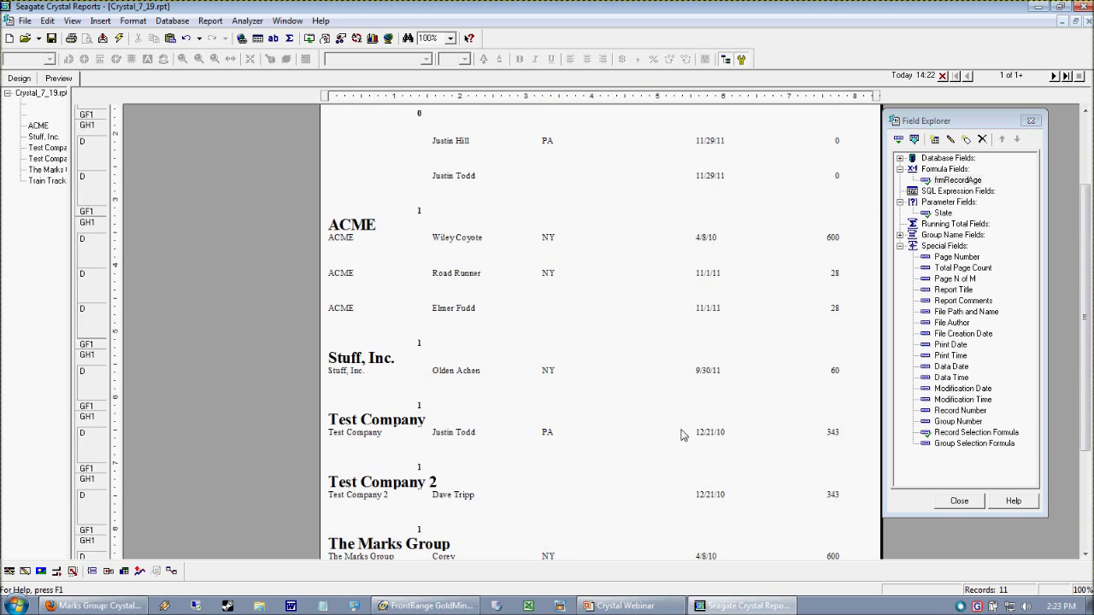
{"action": "scroll", "coordinate": [600, 452], "scroll_direction": "down", "scroll_amount": 2}
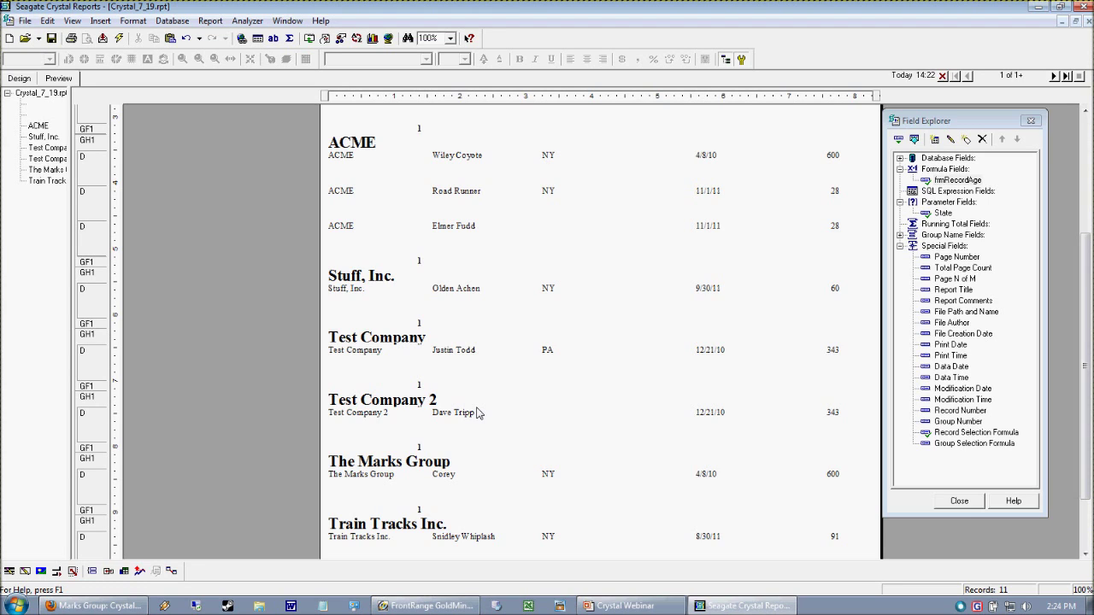
{"action": "scroll", "coordinate": [715, 441], "scroll_direction": "down", "scroll_amount": 2}
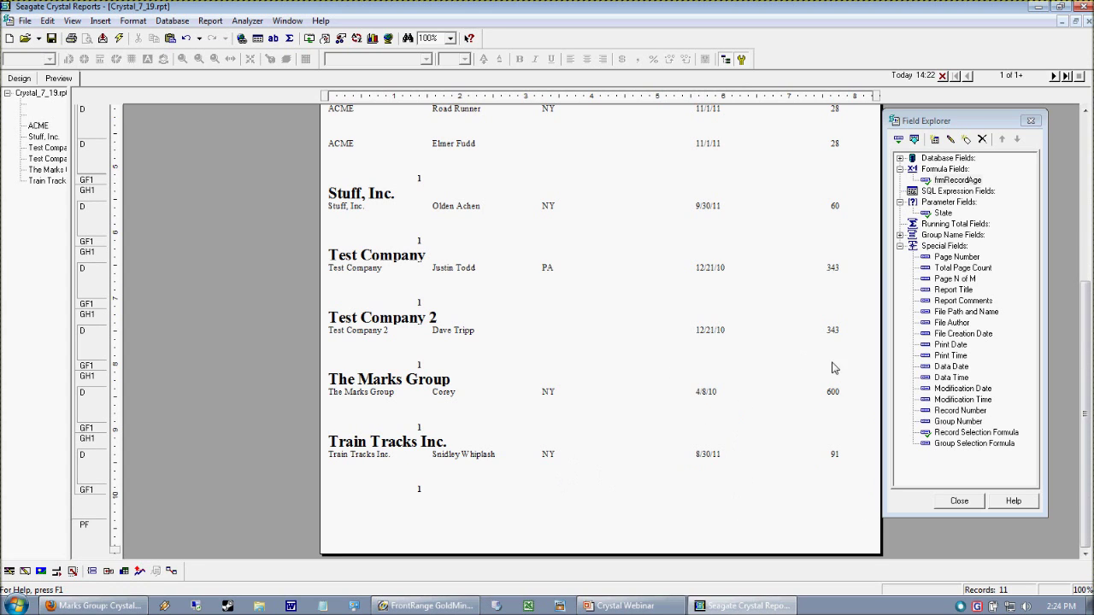
{"action": "left_click", "coordinate": [833, 330]}
{"action": "scroll", "coordinate": [745, 448], "scroll_direction": "up", "scroll_amount": 1}
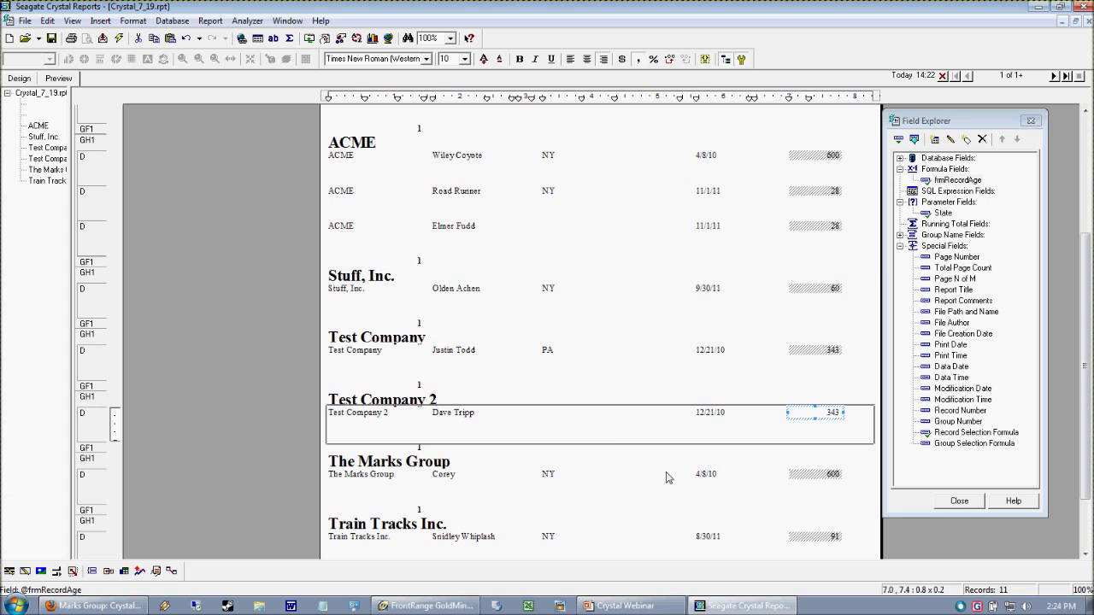
{"action": "scroll", "coordinate": [621, 472], "scroll_direction": "down", "scroll_amount": 1}
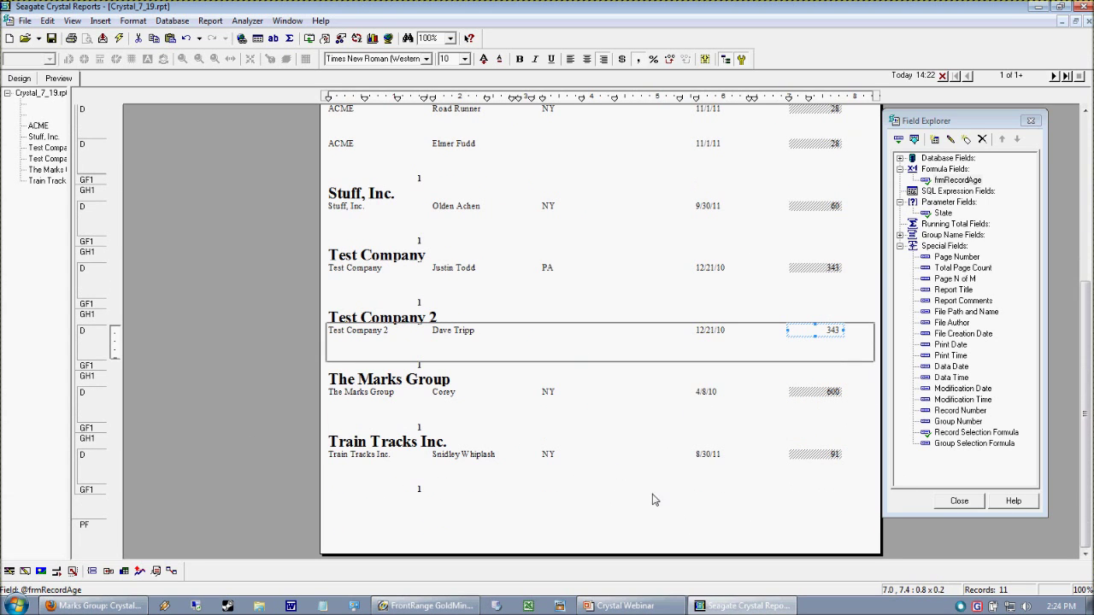
{"action": "left_click", "coordinate": [12, 79]}
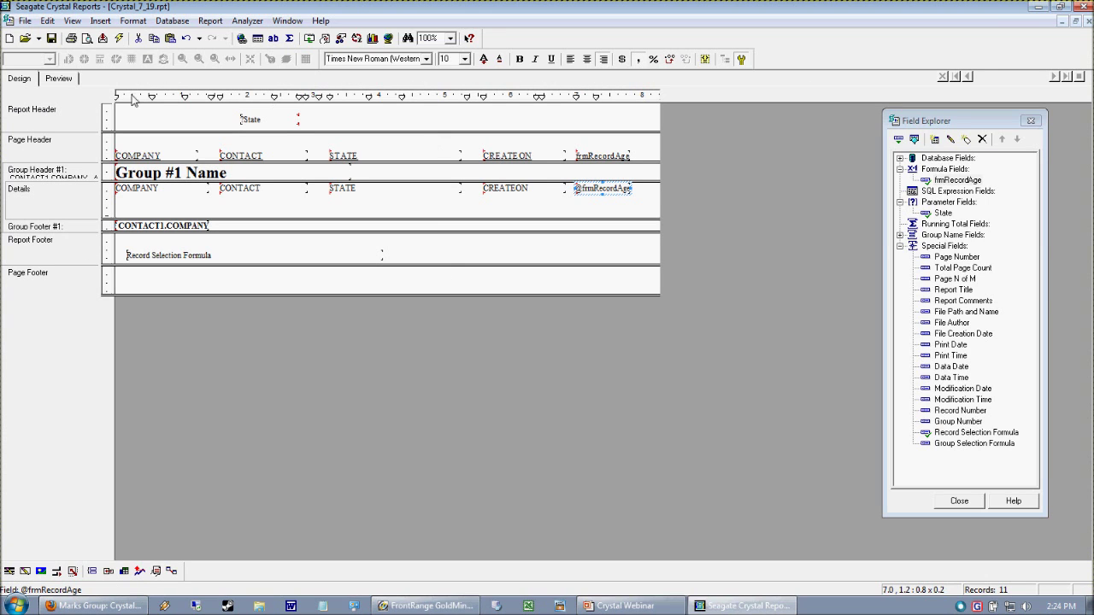
{"action": "left_click", "coordinate": [105, 22]}
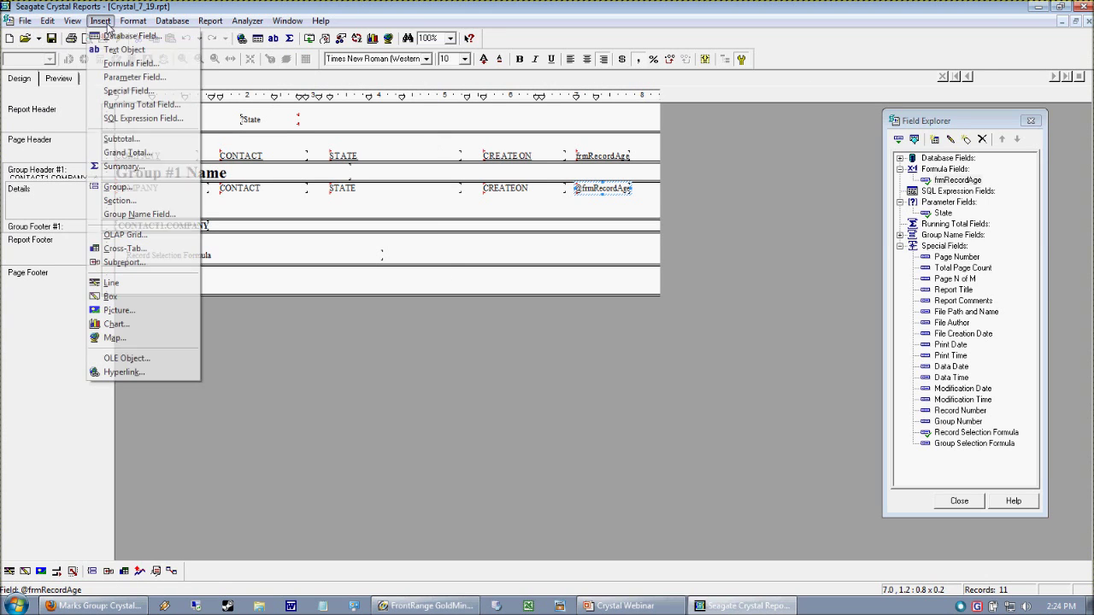
{"action": "left_click", "coordinate": [122, 166]}
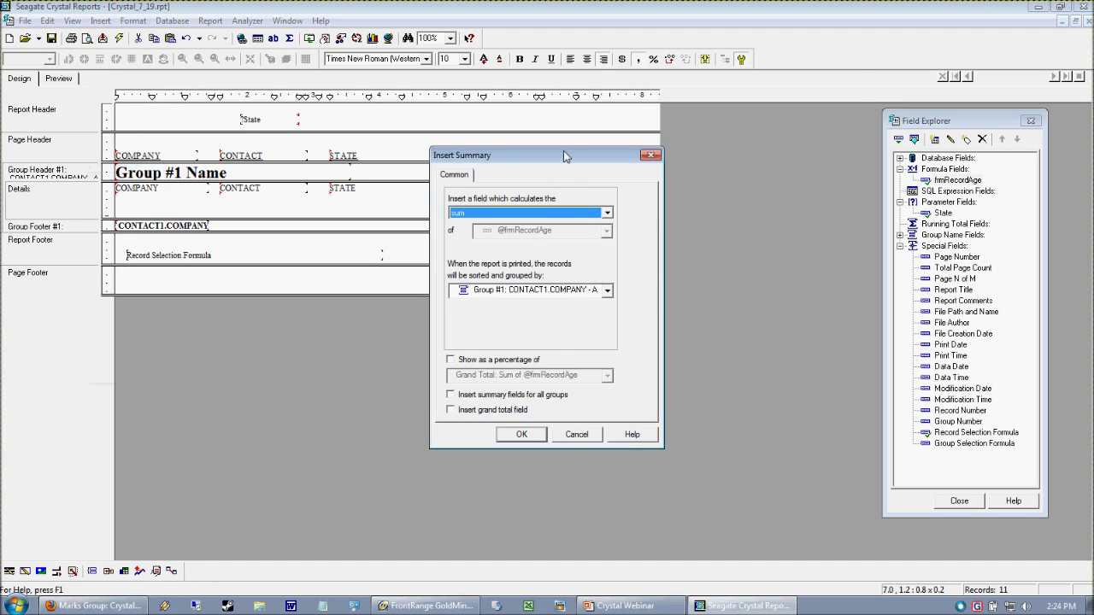
{"action": "left_click_drag", "start_coordinate": [566, 155], "coordinate": [763, 85]}
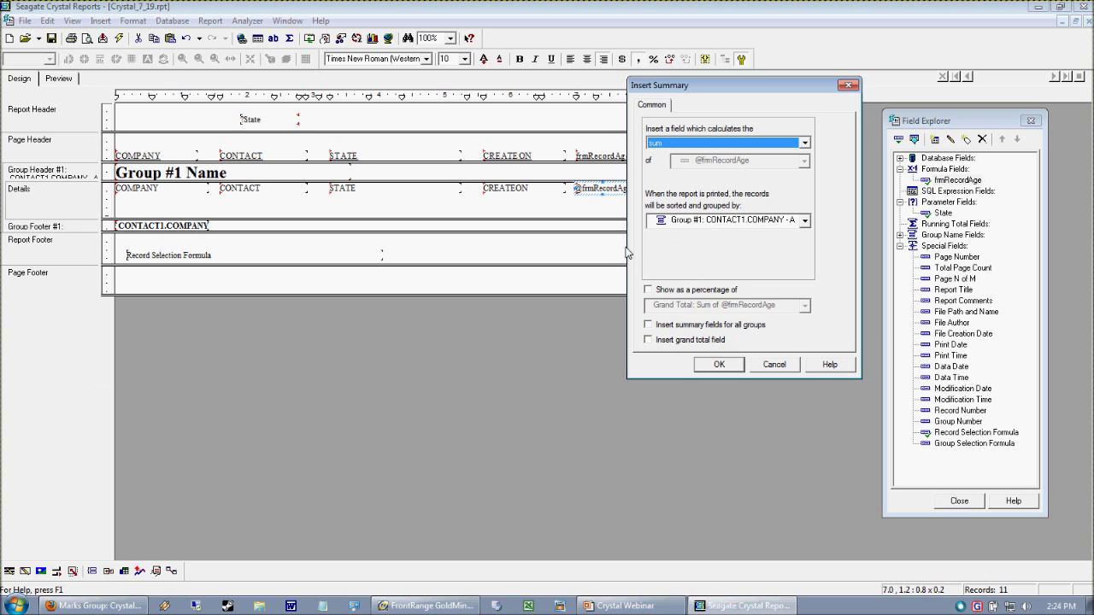
{"action": "left_click", "coordinate": [776, 370]}
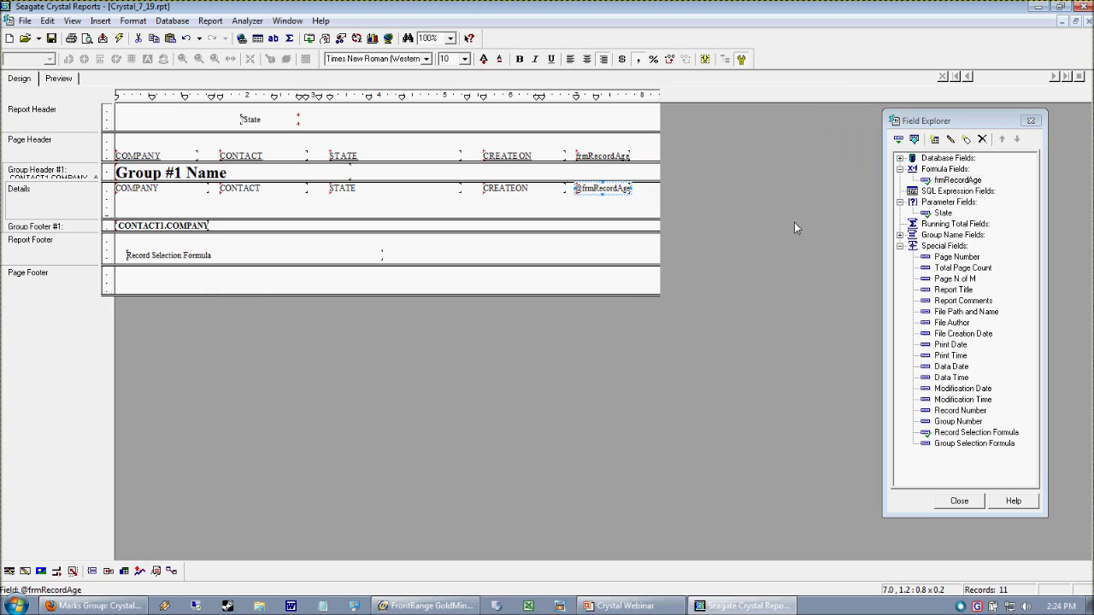
{"action": "right_click", "coordinate": [945, 225]}
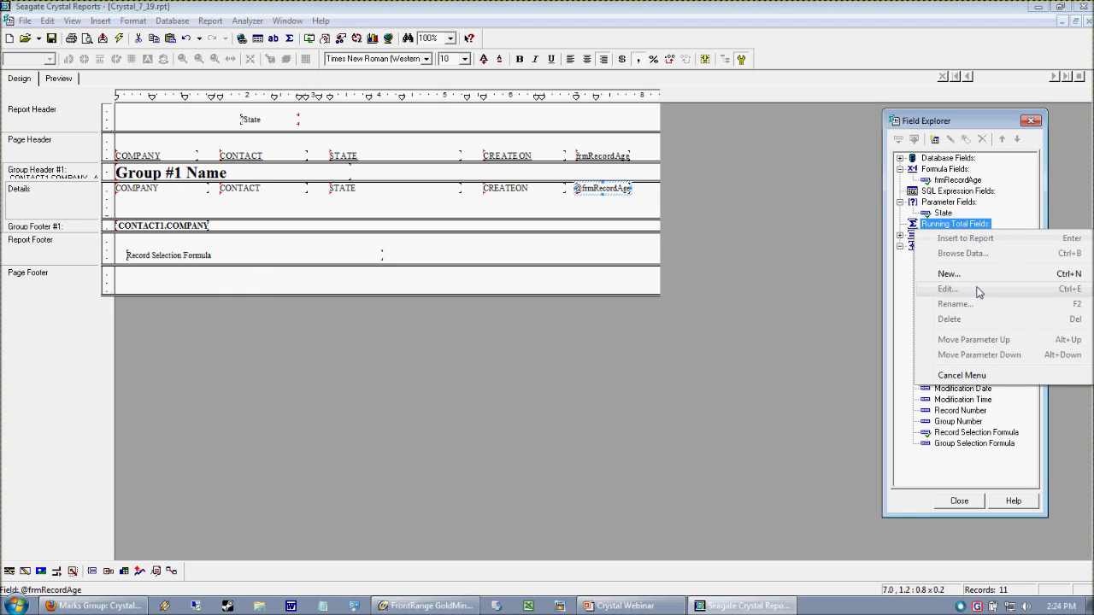
{"action": "left_click", "coordinate": [951, 274]}
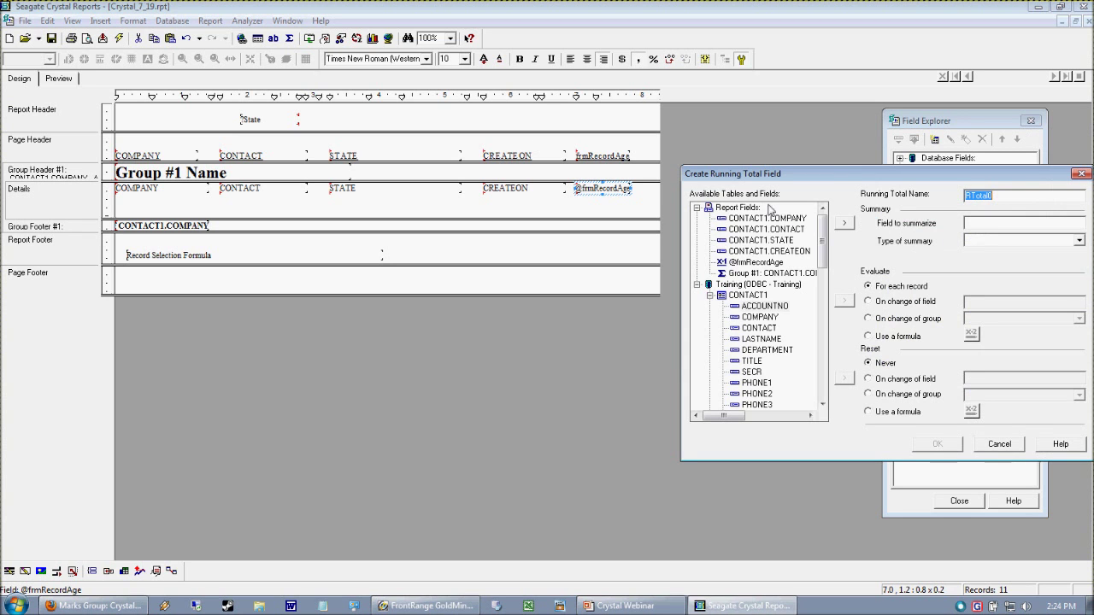
{"action": "left_click_drag", "start_coordinate": [837, 178], "coordinate": [445, 191]}
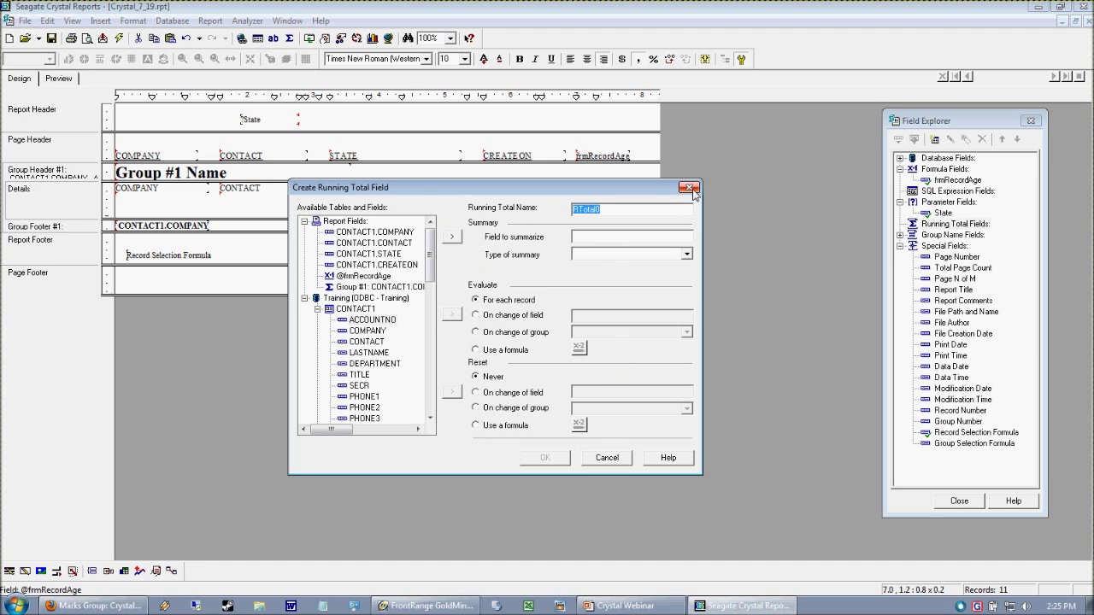
{"action": "key", "text": "Escape"}
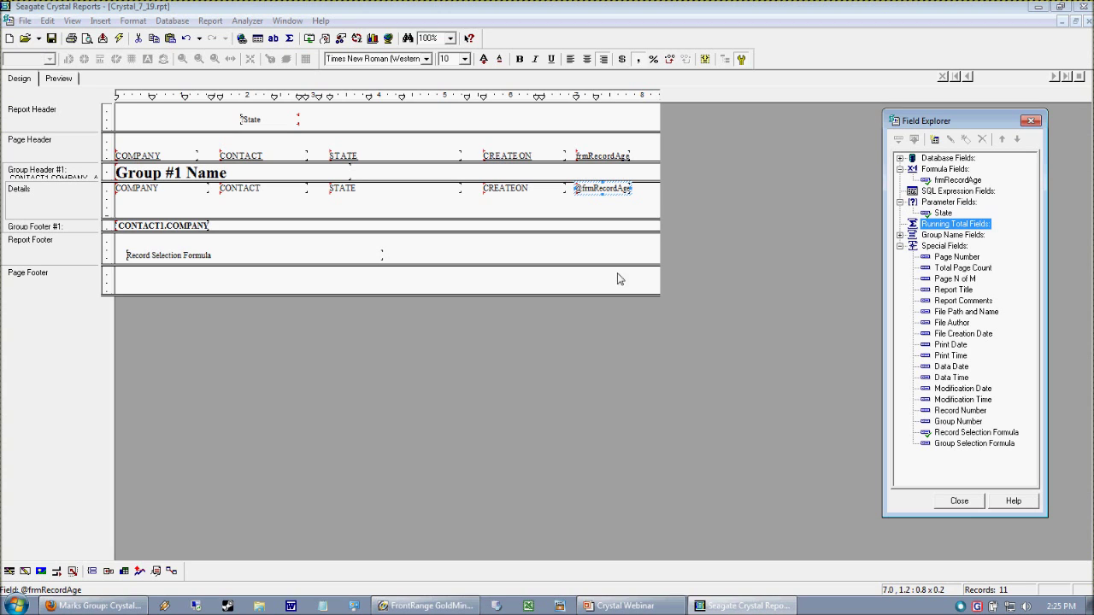
{"action": "left_click", "coordinate": [950, 170]}
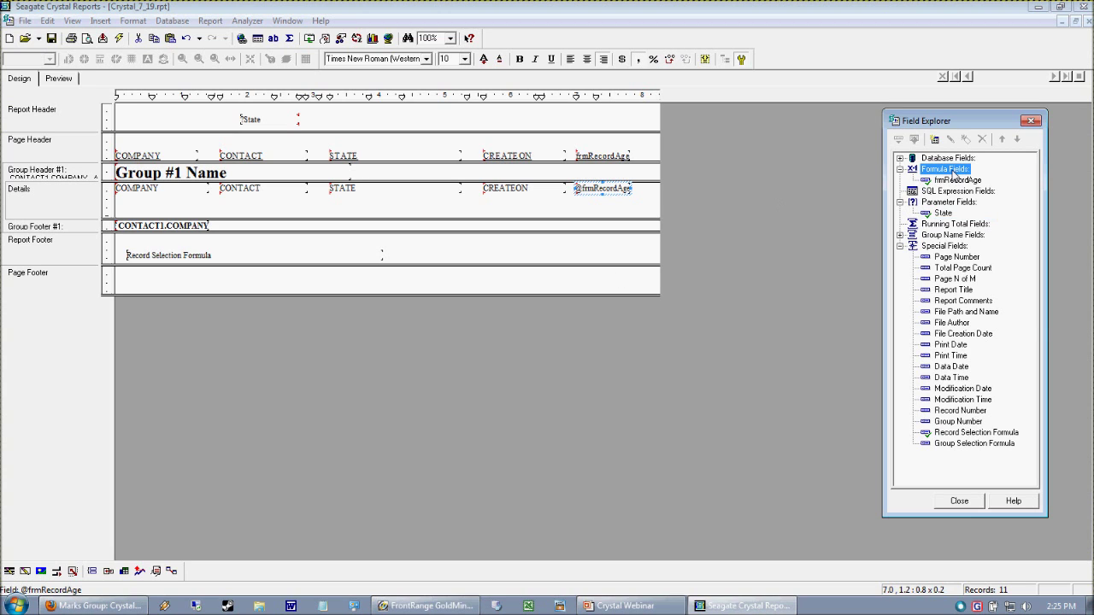
{"action": "right_click", "coordinate": [953, 172]}
{"action": "left_click", "coordinate": [964, 214]}
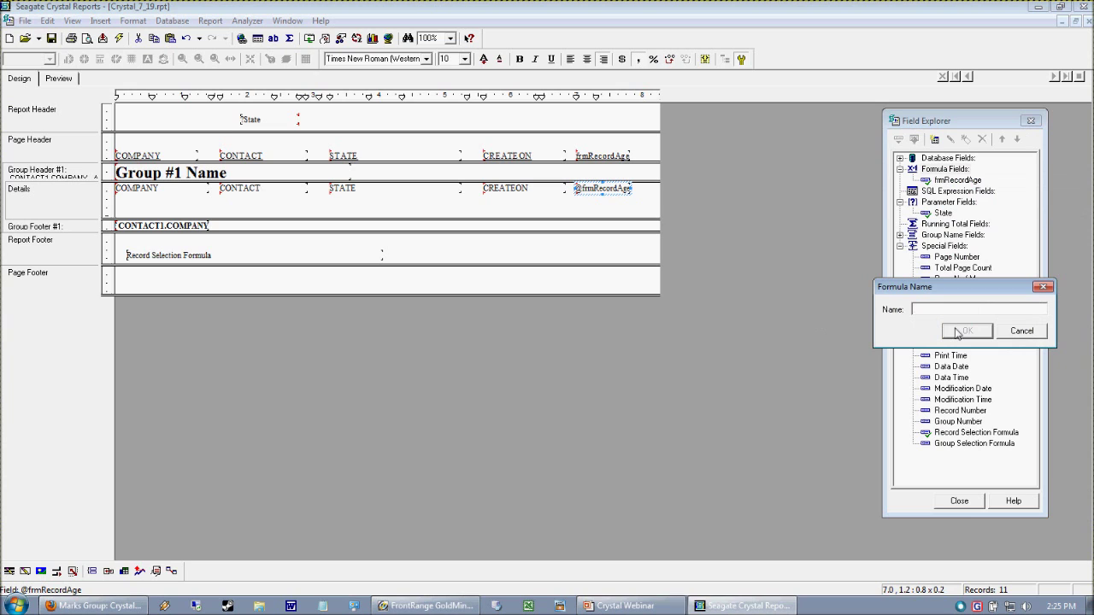
{"action": "type", "text": "frmNYTest"}
{"action": "left_click", "coordinate": [967, 330]}
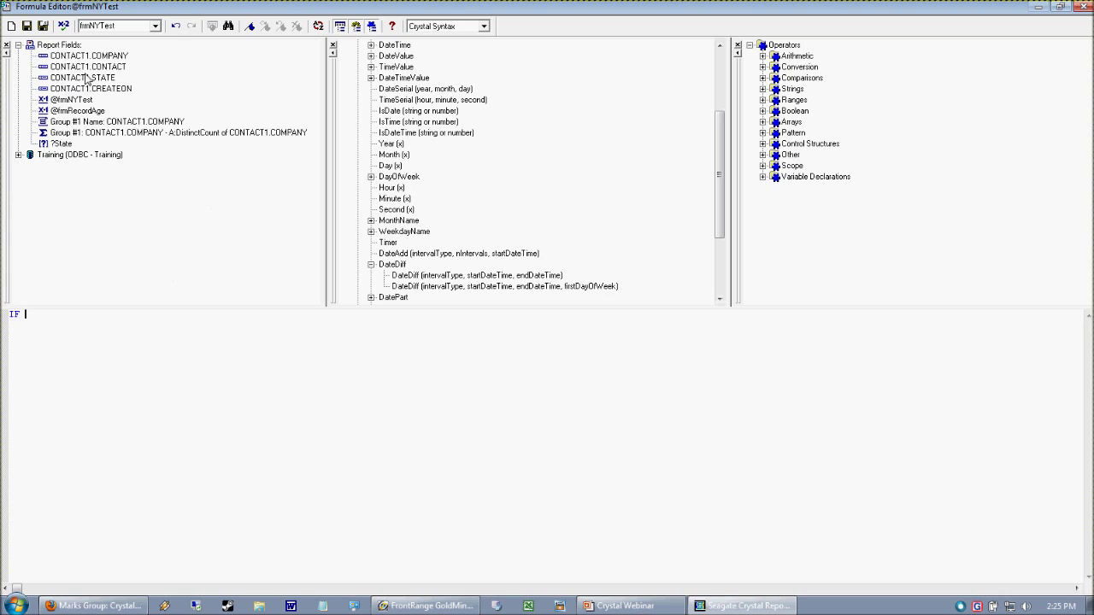
{"action": "double_click", "coordinate": [85, 77]}
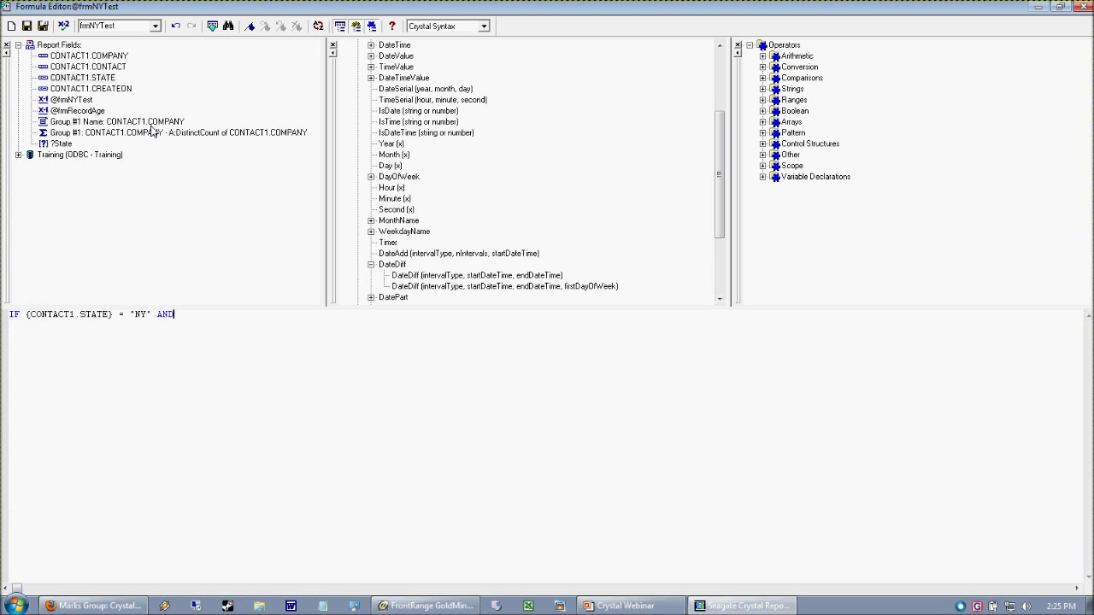
{"action": "double_click", "coordinate": [77, 111]}
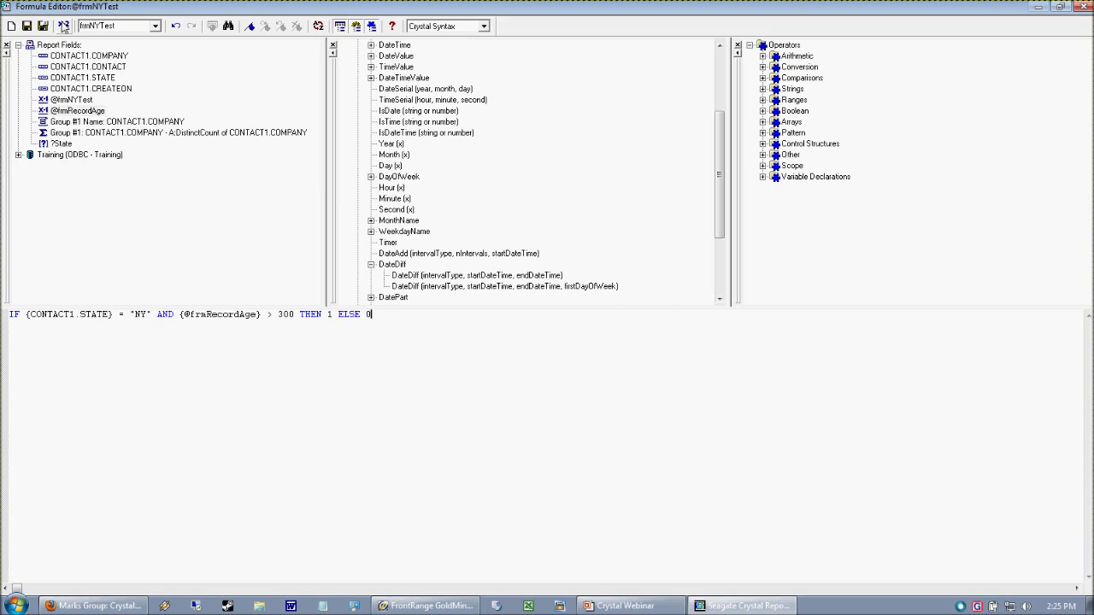
{"action": "left_click", "coordinate": [63, 26]}
{"action": "left_click", "coordinate": [579, 338]}
{"action": "left_click", "coordinate": [42, 26]}
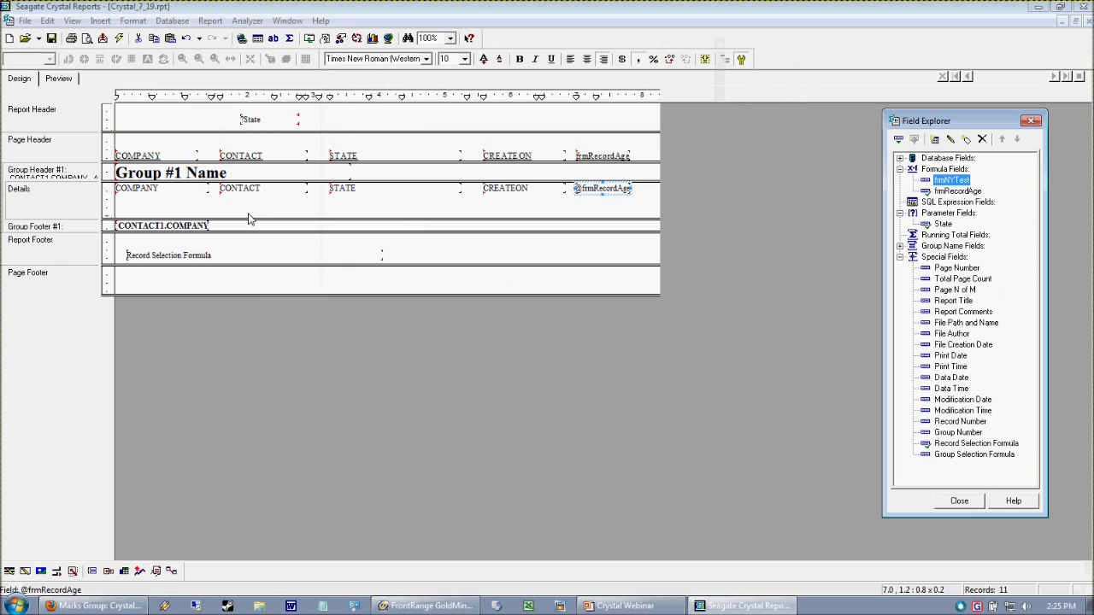
Delete the CONTACT field and heading, and shift STATE, CREATEON and frmRecordAge left to close the gap.
{"action": "left_click_drag", "start_coordinate": [478, 147], "coordinate": [589, 208]}
{"action": "left_click", "coordinate": [611, 208]}
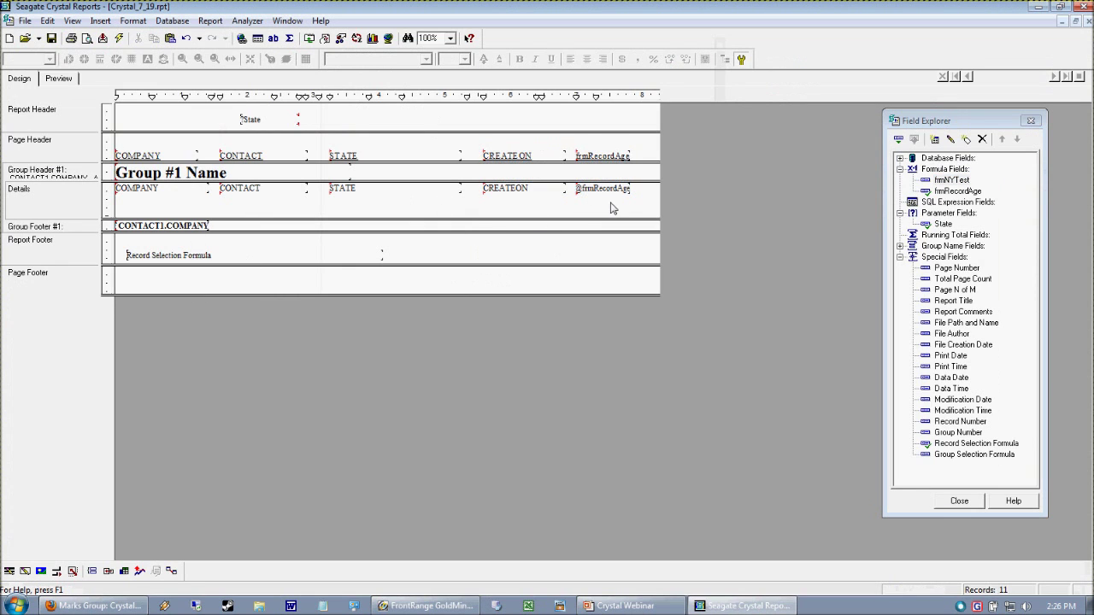
{"action": "left_click", "coordinate": [265, 190]}
{"action": "key", "text": "Delete"}
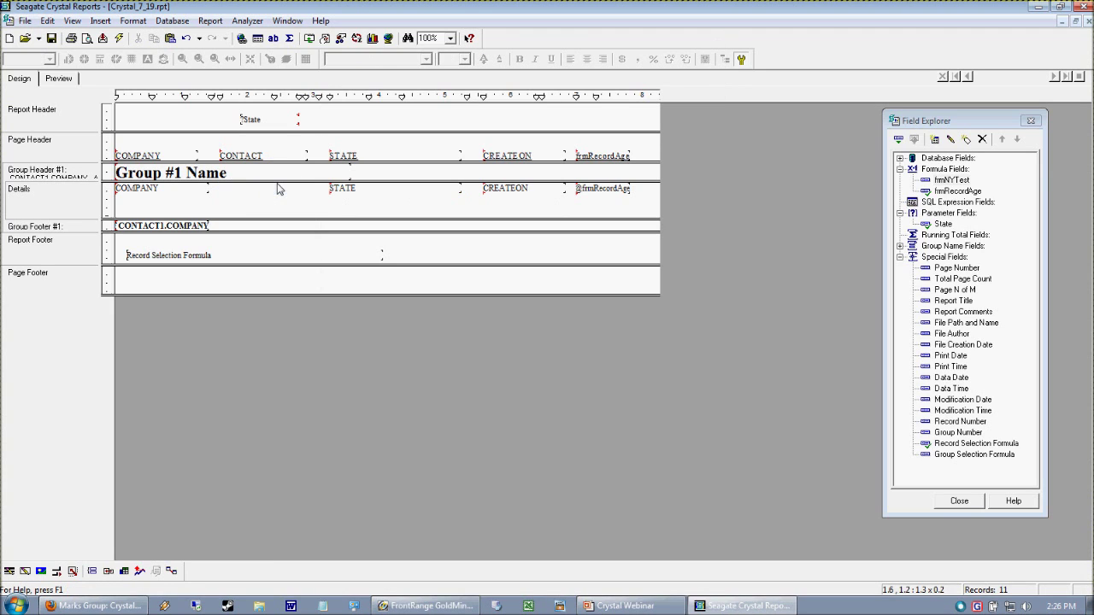
{"action": "left_click", "coordinate": [290, 164]}
{"action": "key", "text": "Delete"}
{"action": "left_click_drag", "start_coordinate": [347, 200], "coordinate": [630, 170]}
{"action": "key", "text": "Left"}
{"action": "key", "text": "Left"}
{"action": "key", "text": "Left"}
{"action": "key", "text": "Left"}
{"action": "key", "text": "Left"}
{"action": "key", "text": "Left"}
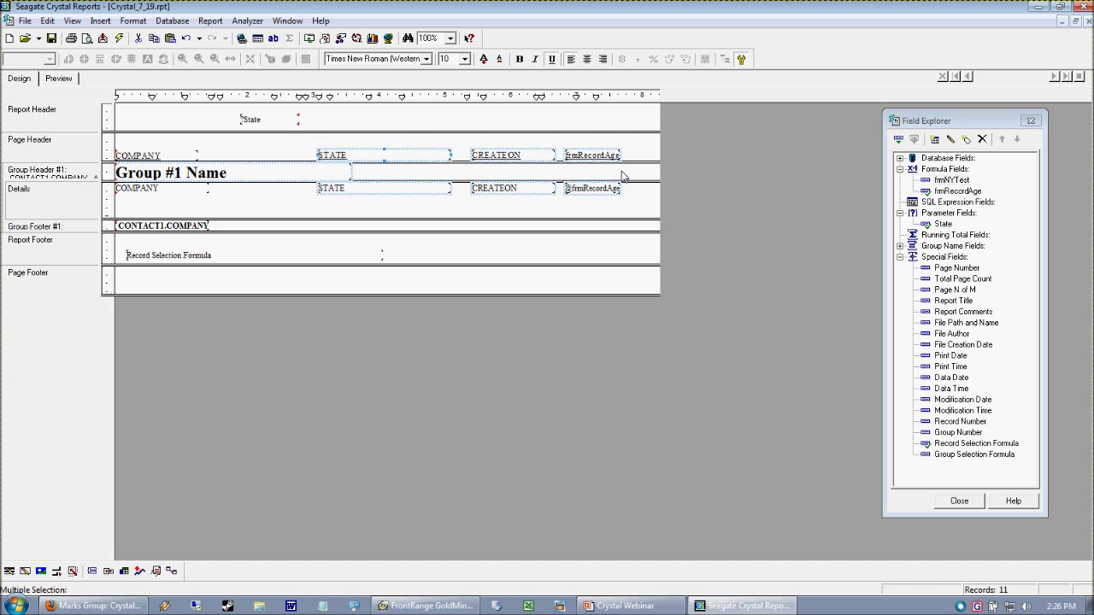
{"action": "key", "text": "Left"}
{"action": "key", "text": "Left"}
{"action": "key", "text": "Left"}
{"action": "key", "text": "Left"}
{"action": "key", "text": "Left"}
{"action": "key", "text": "Left"}
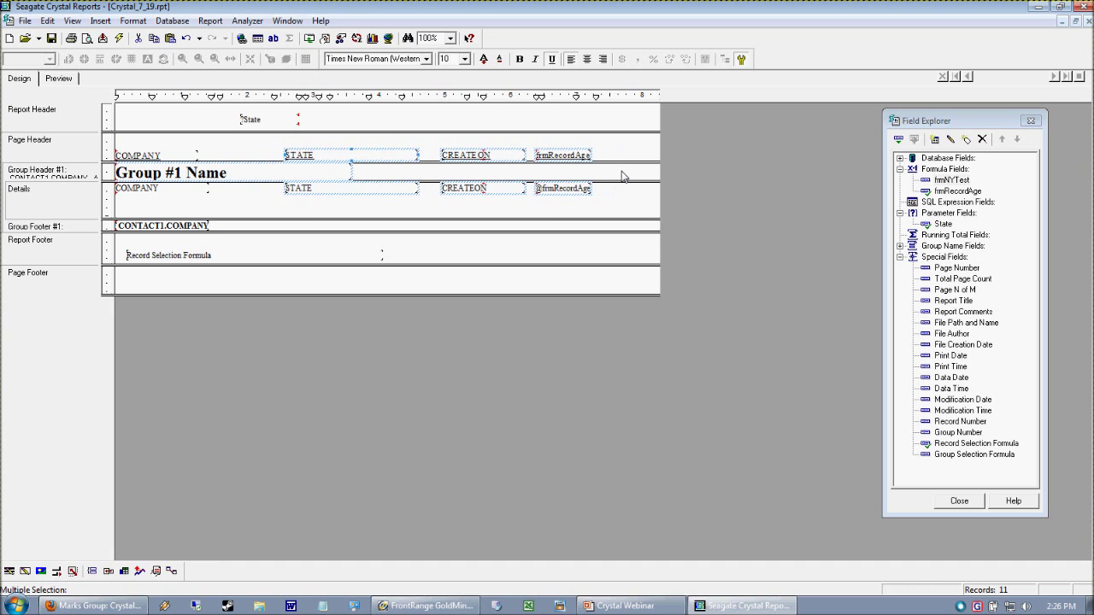
{"action": "key", "text": "Left"}
{"action": "key", "text": "Left"}
{"action": "key", "text": "Left"}
{"action": "key", "text": "Left"}
{"action": "key", "text": "Left"}
{"action": "key", "text": "Left"}
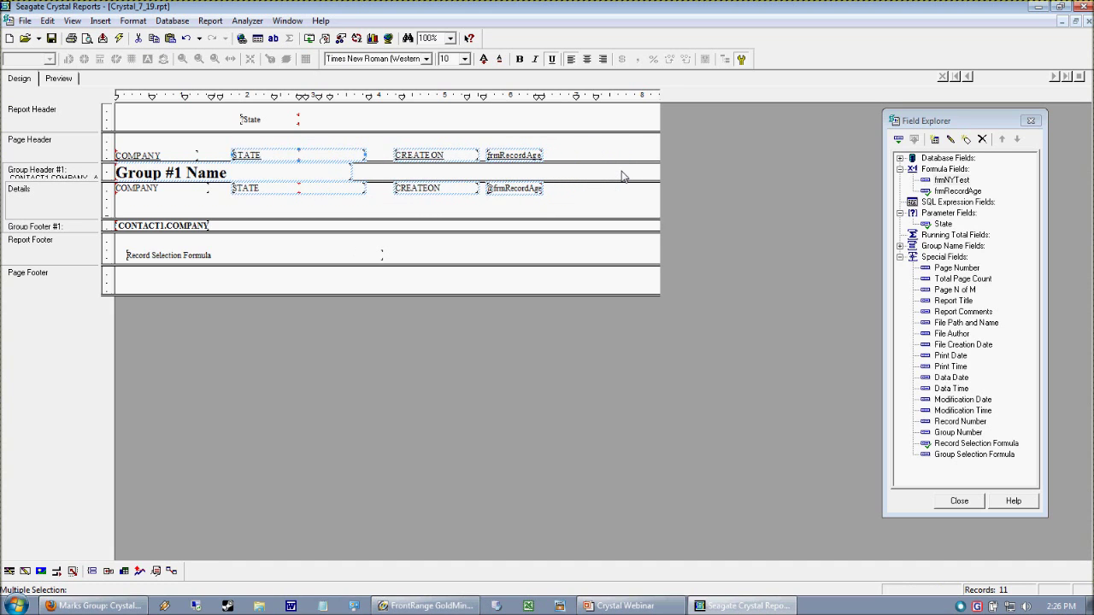
{"action": "left_click", "coordinate": [716, 244]}
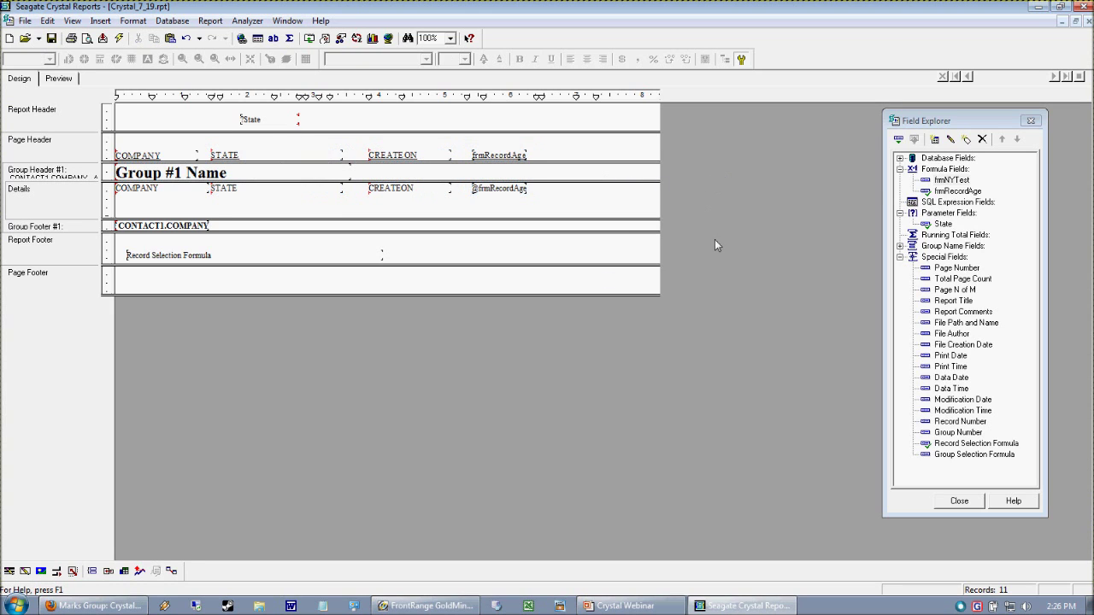
Add frmNYTest as a new column at the right of the details row.
{"action": "left_click", "coordinate": [947, 180]}
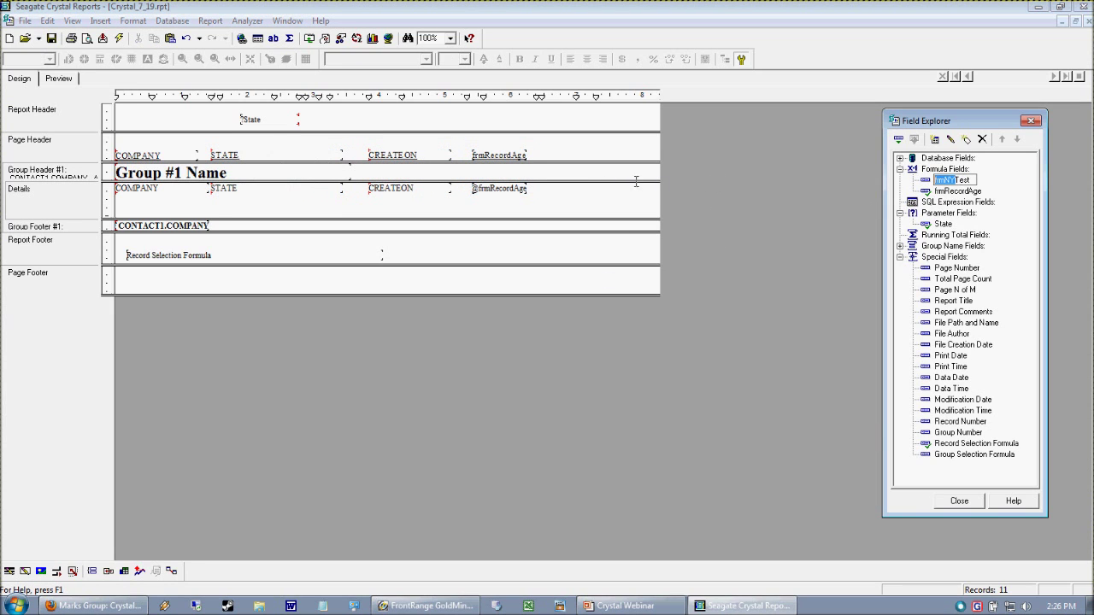
{"action": "left_click", "coordinate": [861, 216]}
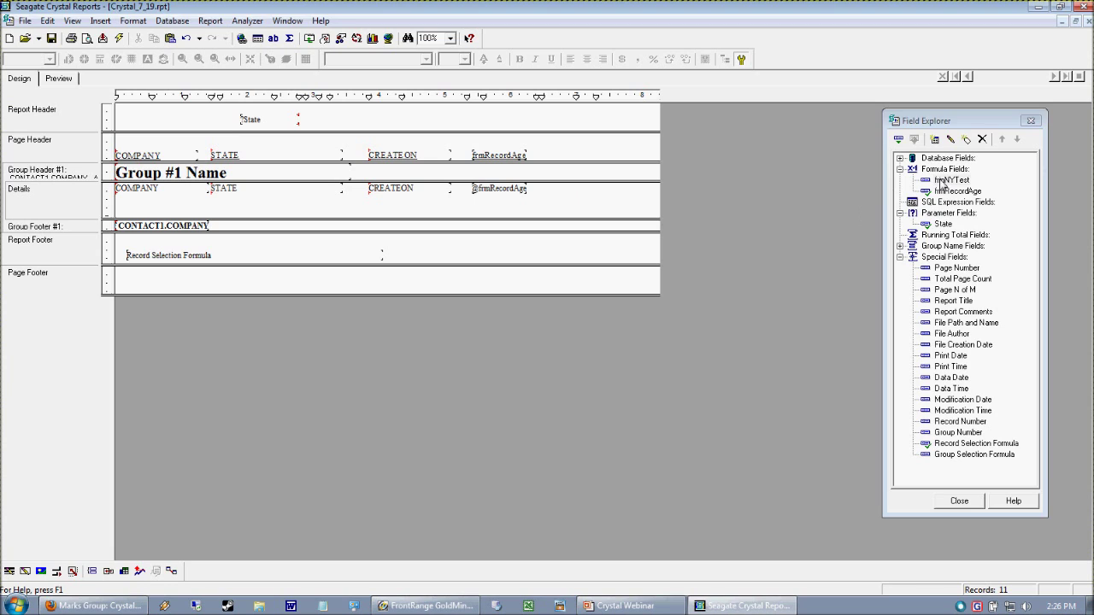
{"action": "left_click_drag", "start_coordinate": [940, 184], "coordinate": [601, 198]}
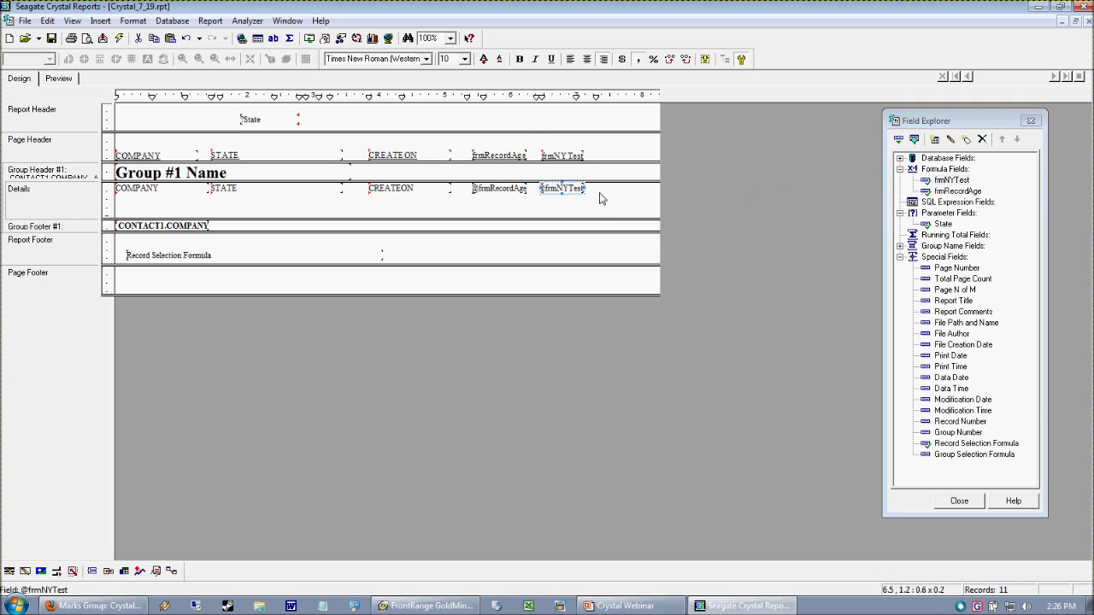
{"action": "left_click", "coordinate": [549, 217]}
{"action": "left_click", "coordinate": [58, 77]}
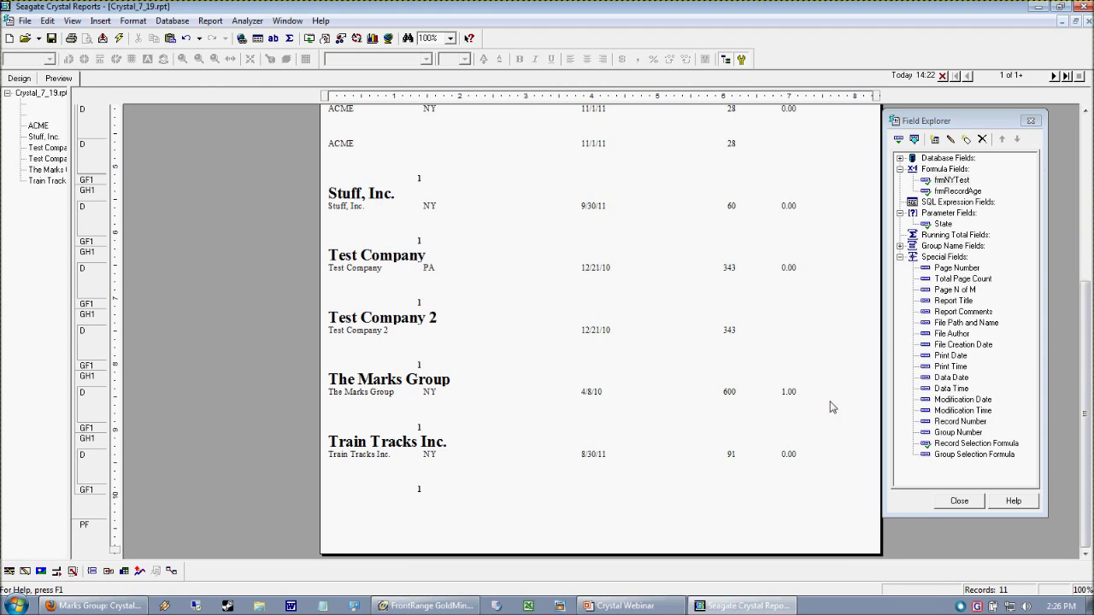
{"action": "left_click", "coordinate": [791, 392]}
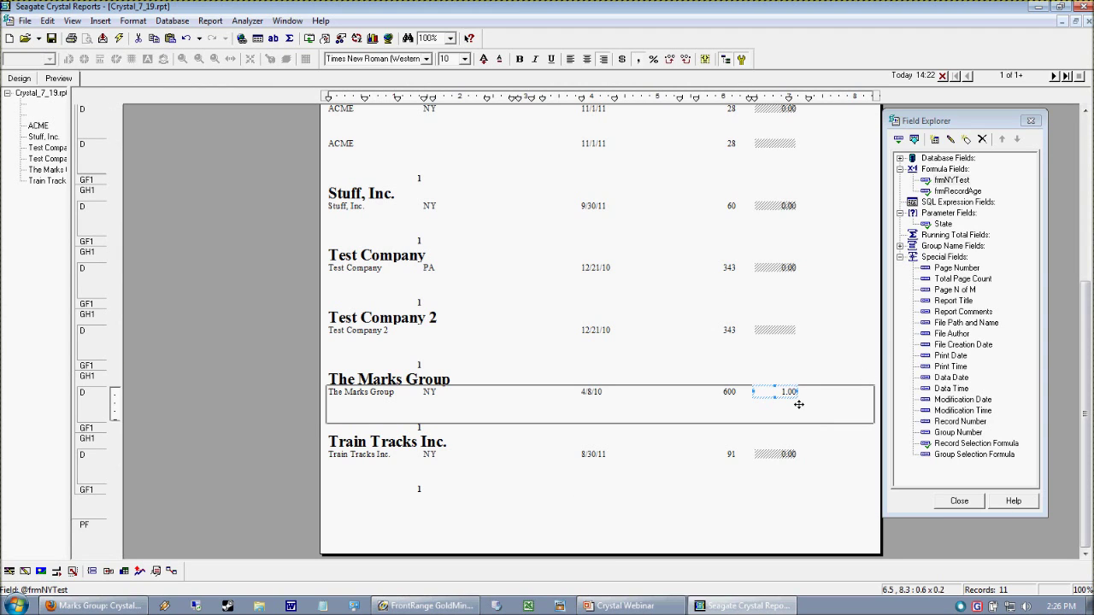
{"action": "left_click", "coordinate": [785, 454]}
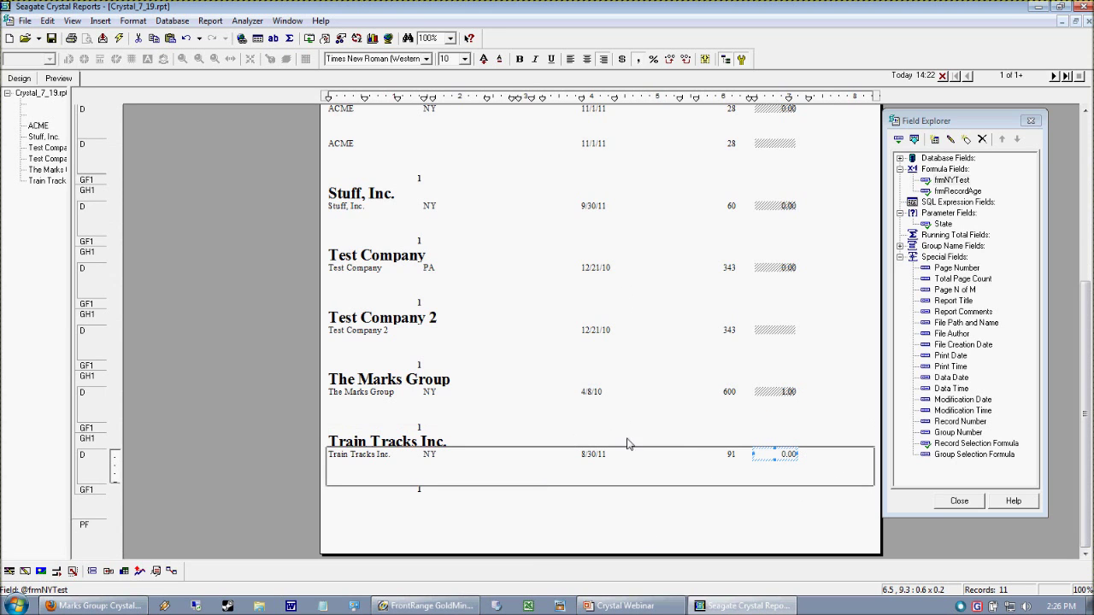
{"action": "scroll", "coordinate": [838, 495], "scroll_direction": "up", "scroll_amount": 3}
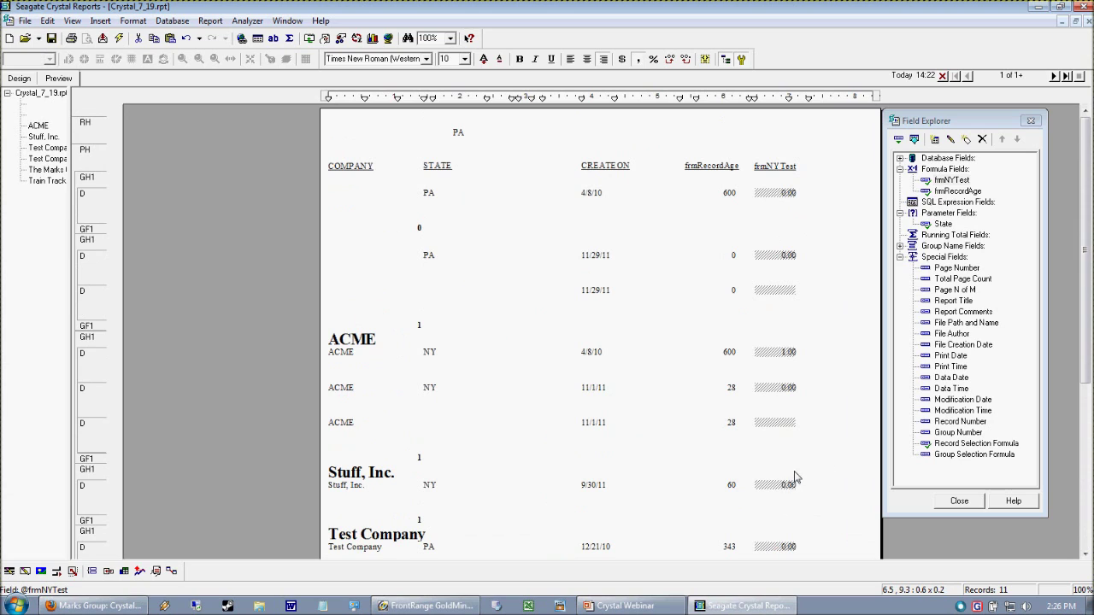
{"action": "left_click", "coordinate": [784, 293]}
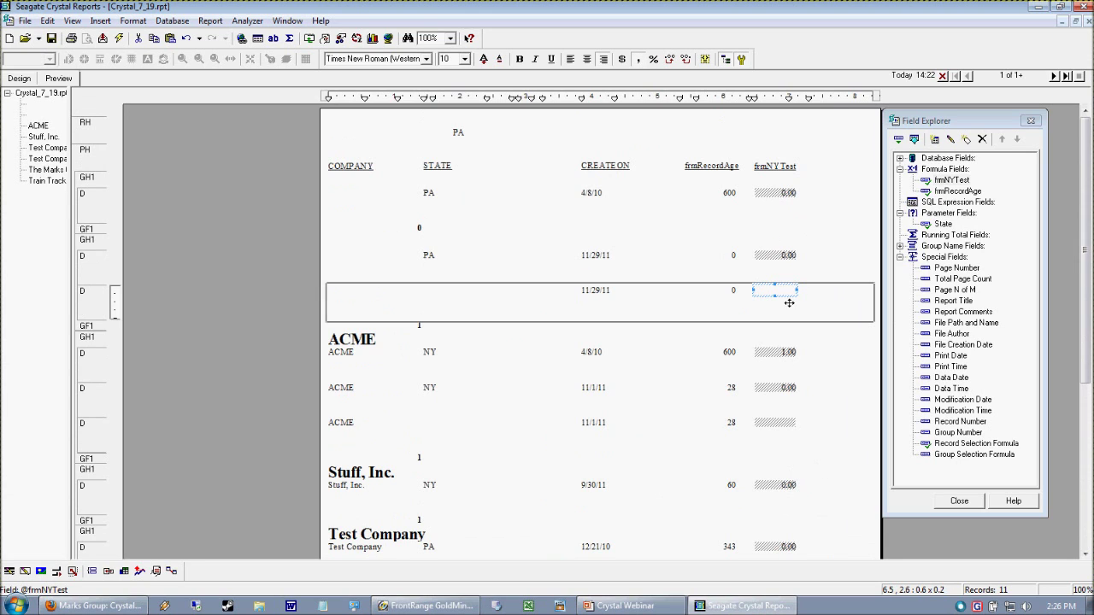
{"action": "left_click", "coordinate": [606, 288]}
{"action": "left_click", "coordinate": [440, 290]}
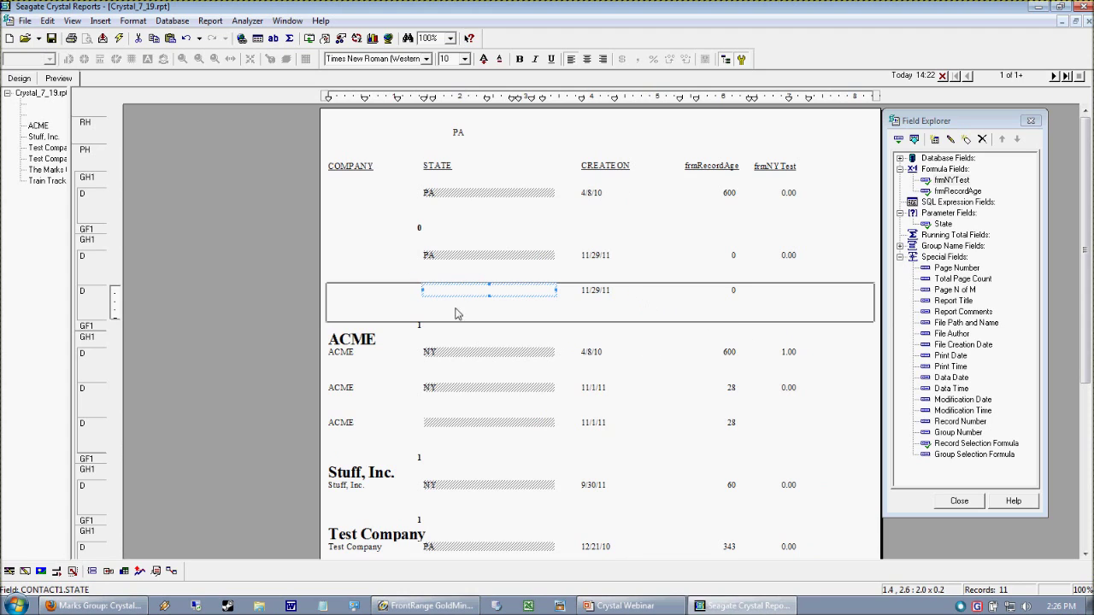
{"action": "left_click", "coordinate": [779, 293]}
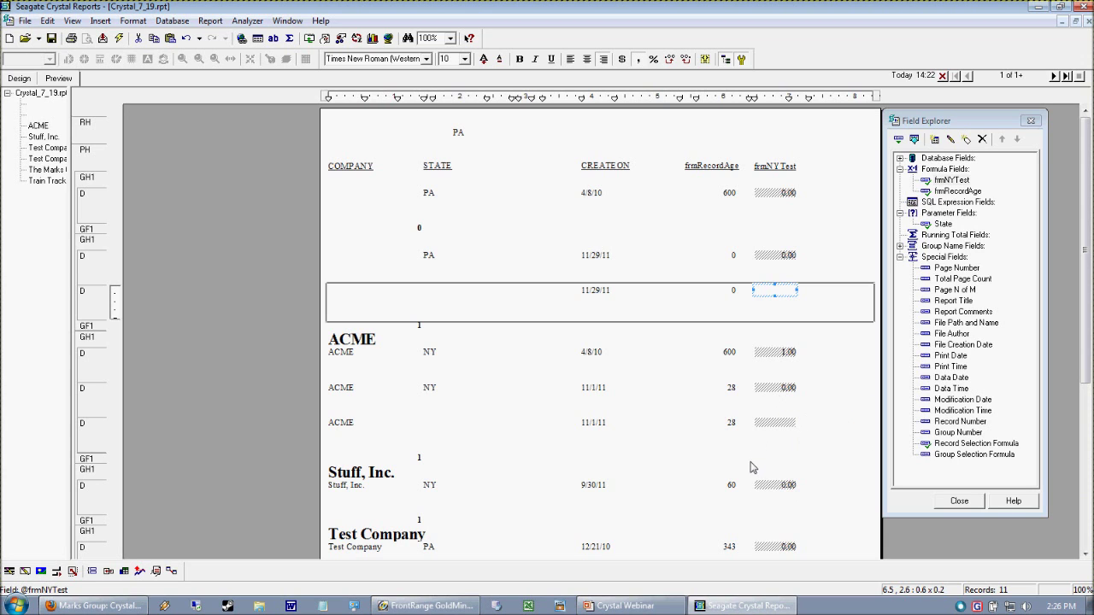
{"action": "scroll", "coordinate": [792, 464], "scroll_direction": "down", "scroll_amount": 5}
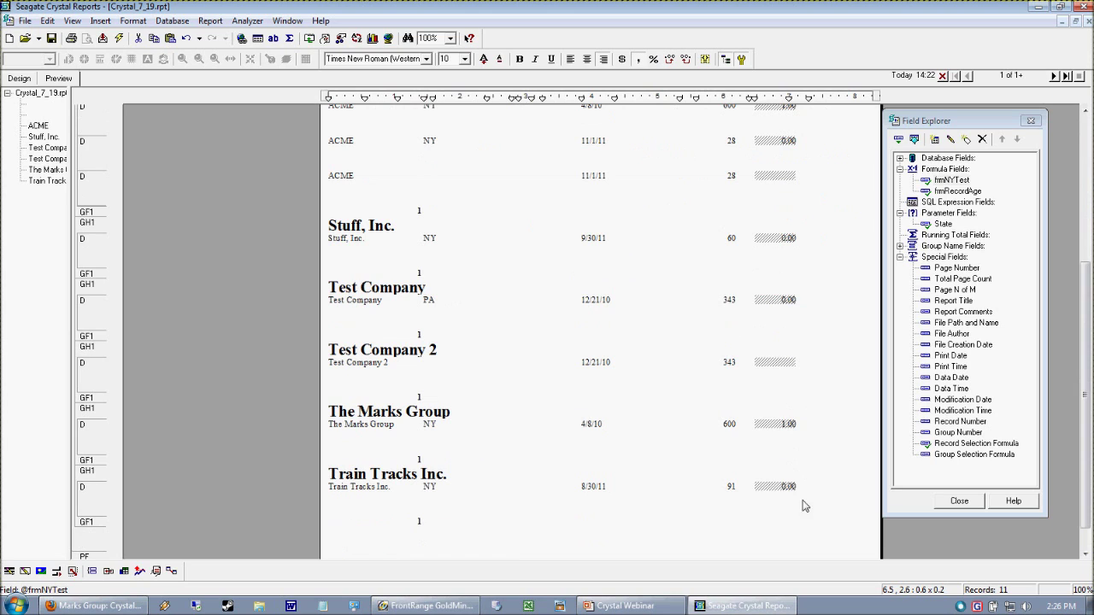
{"action": "left_click", "coordinate": [782, 425]}
{"action": "left_click", "coordinate": [757, 447]}
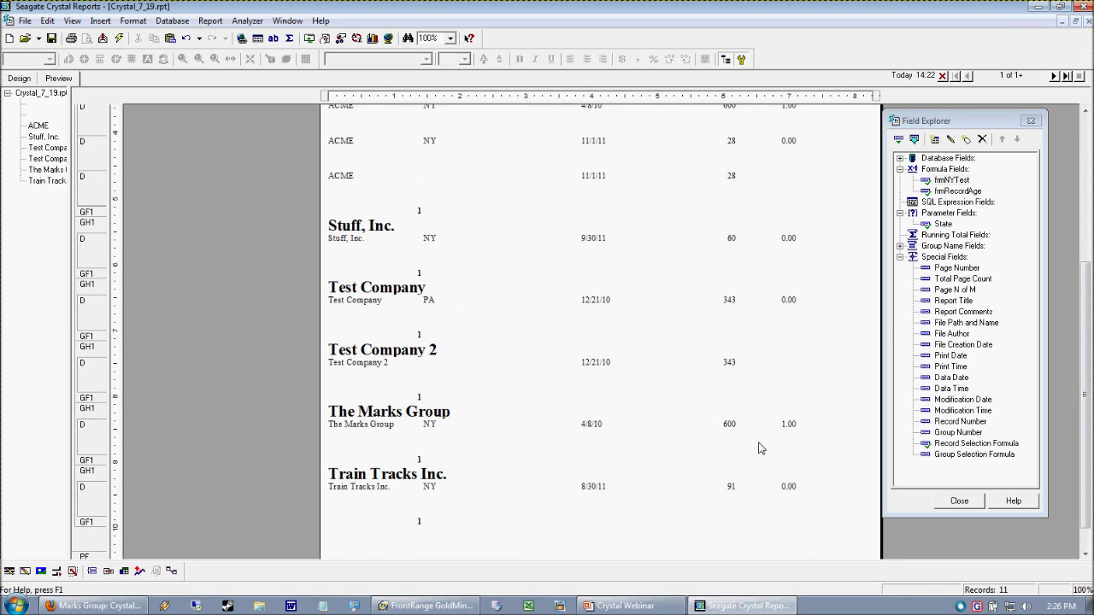
{"action": "left_click", "coordinate": [15, 82]}
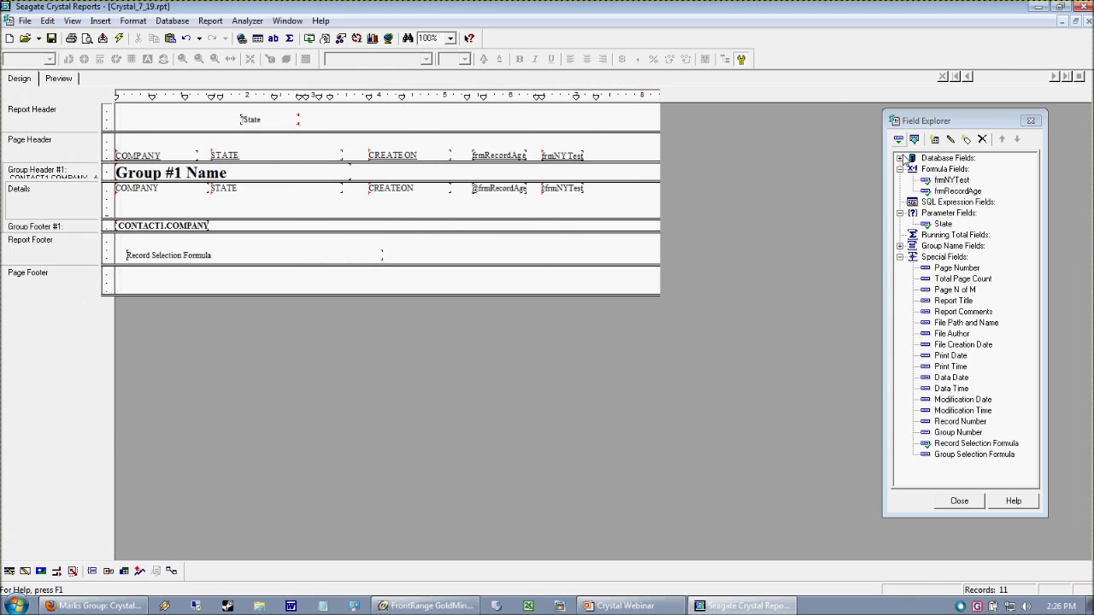
Create a new formula named frmPATest and open it in the Formula Editor.
{"action": "right_click", "coordinate": [944, 169]}
{"action": "left_click", "coordinate": [949, 210]}
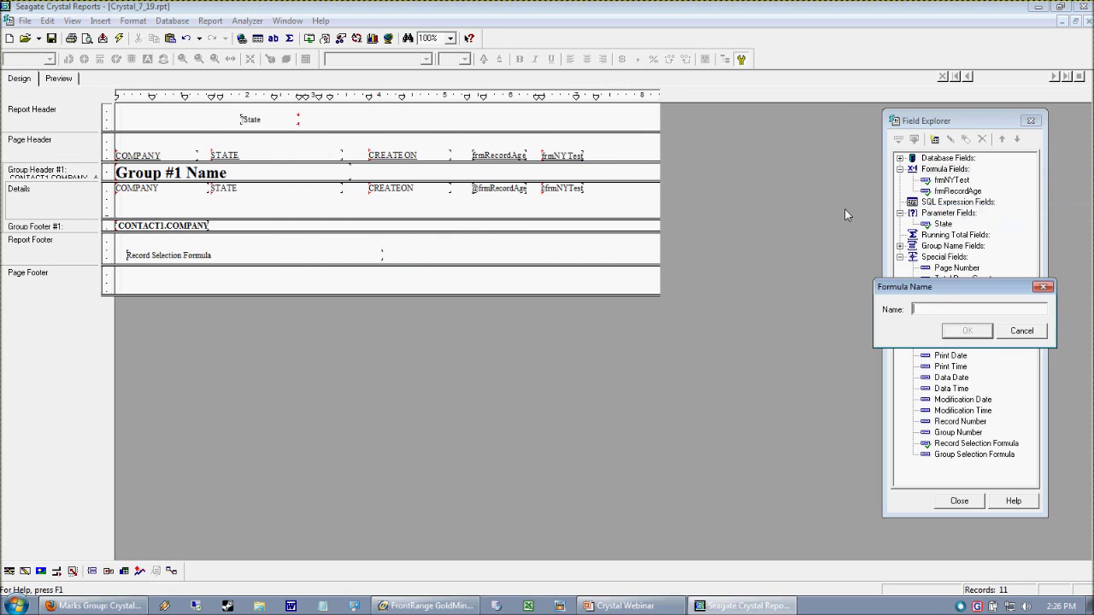
{"action": "left_click_drag", "start_coordinate": [937, 287], "coordinate": [607, 251]}
{"action": "type", "text": "F"}
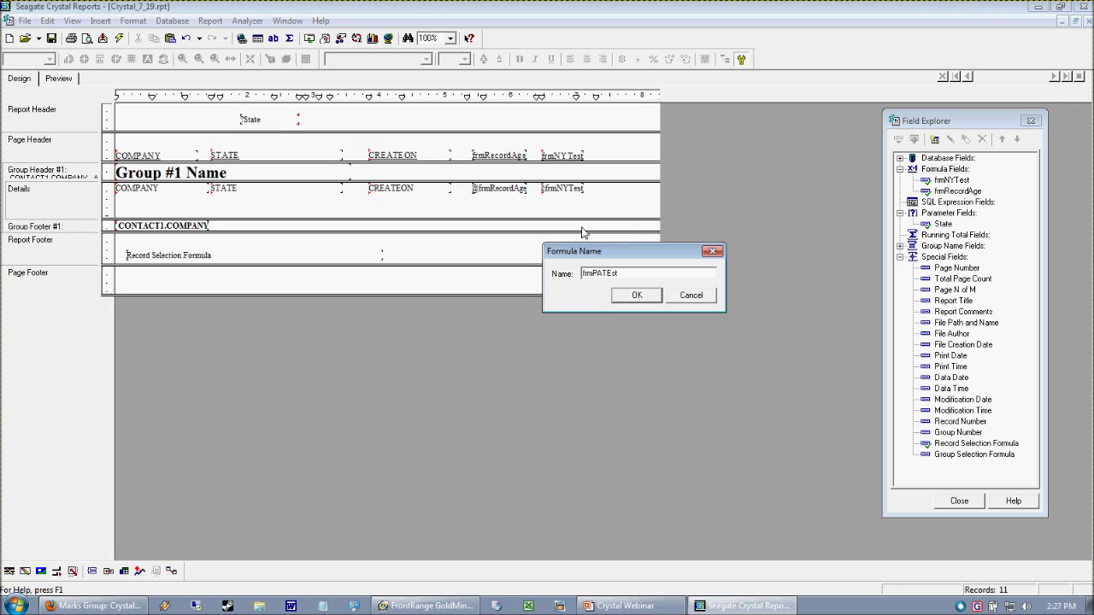
{"action": "left_click", "coordinate": [634, 297]}
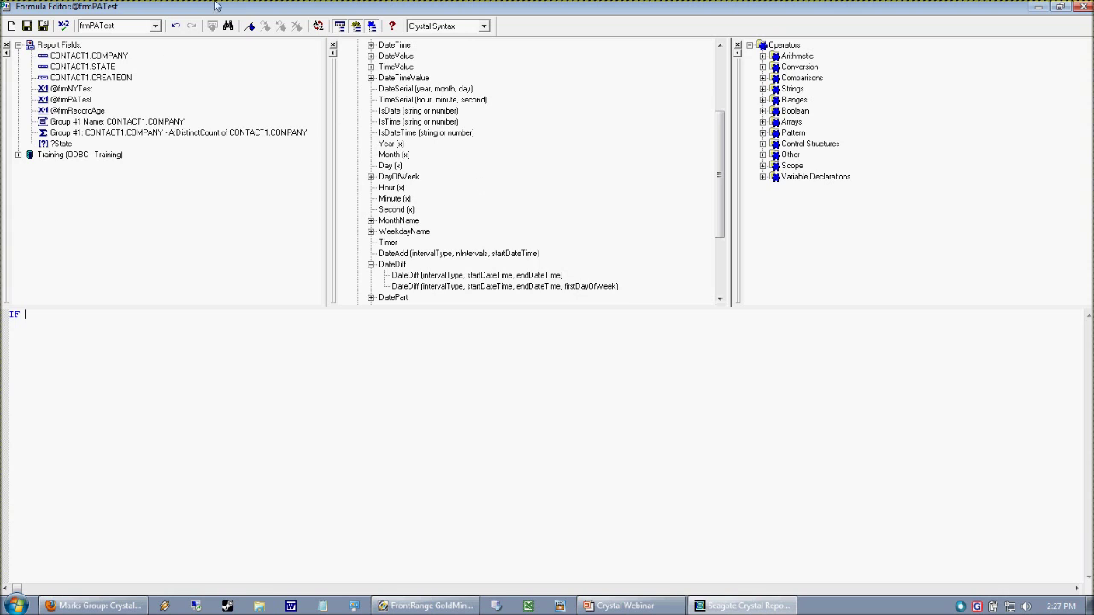
{"action": "left_click", "coordinate": [104, 68]}
{"action": "double_click", "coordinate": [104, 68]}
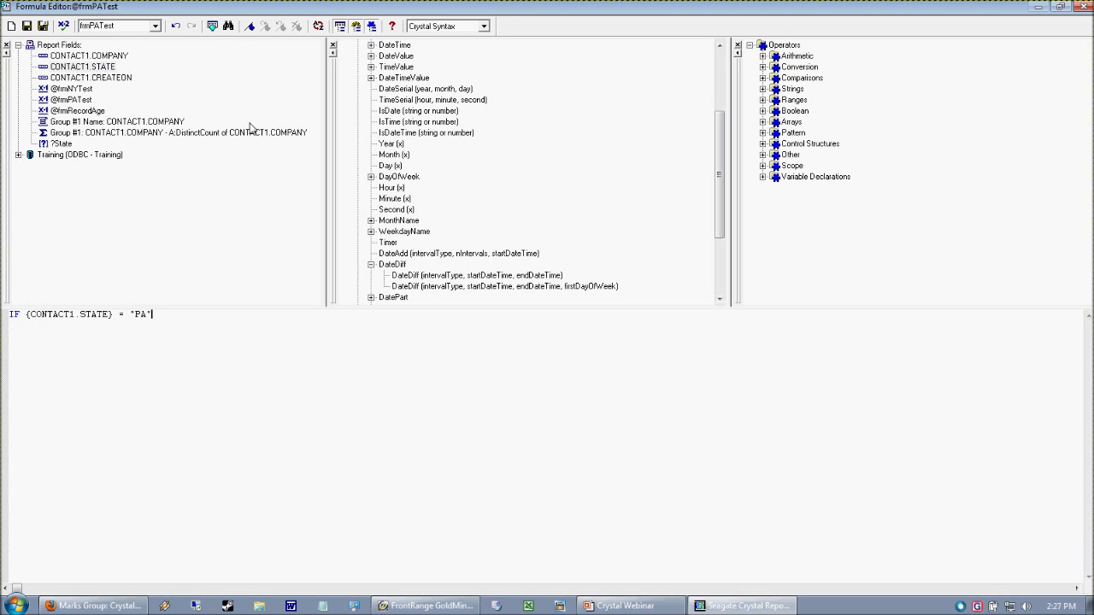
{"action": "type", "text": "= \"PA\" THEN"}
{"action": "type", "text": "AND"}
{"action": "double_click", "coordinate": [66, 111]}
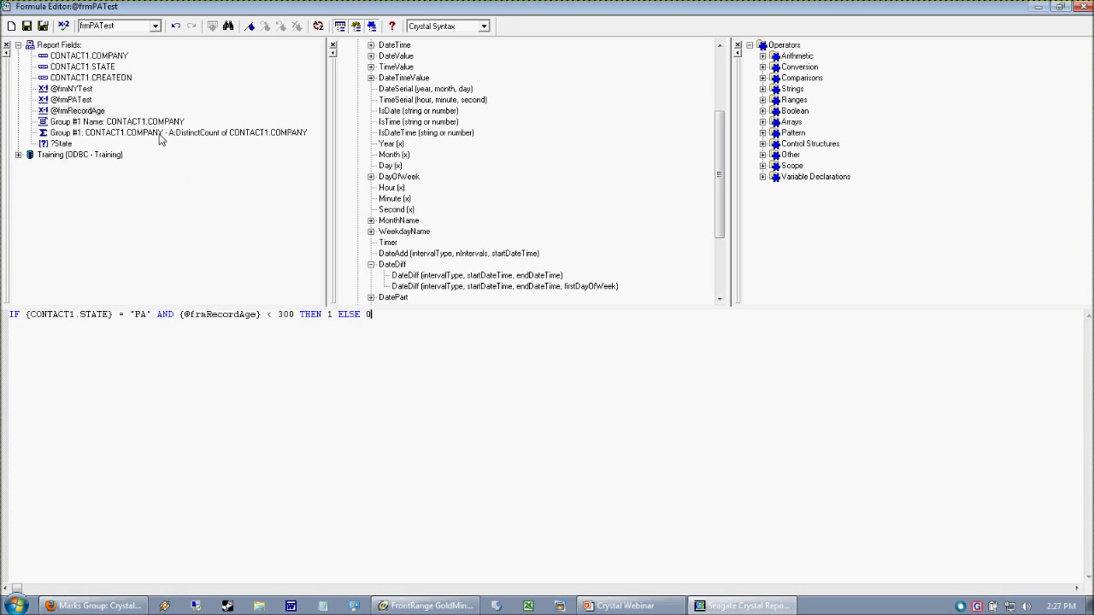
{"action": "left_click", "coordinate": [42, 27]}
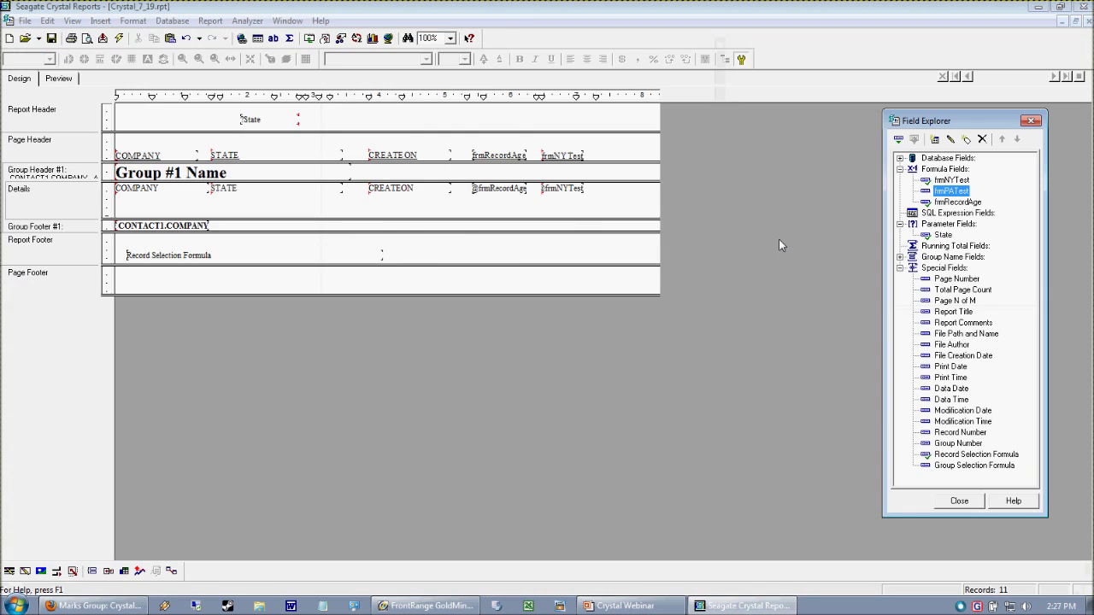
Add frmPATest as a detail column after frmNYTest and preview the report.
{"action": "left_click_drag", "start_coordinate": [969, 207], "coordinate": [614, 203]}
{"action": "left_click", "coordinate": [60, 78]}
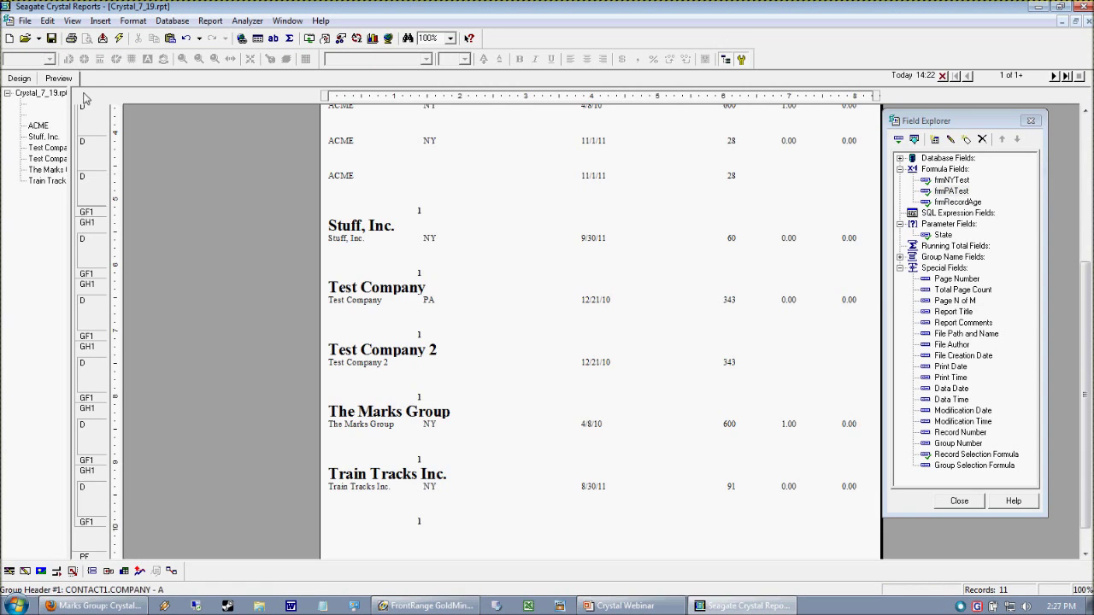
{"action": "scroll", "coordinate": [829, 421], "scroll_direction": "up", "scroll_amount": 5}
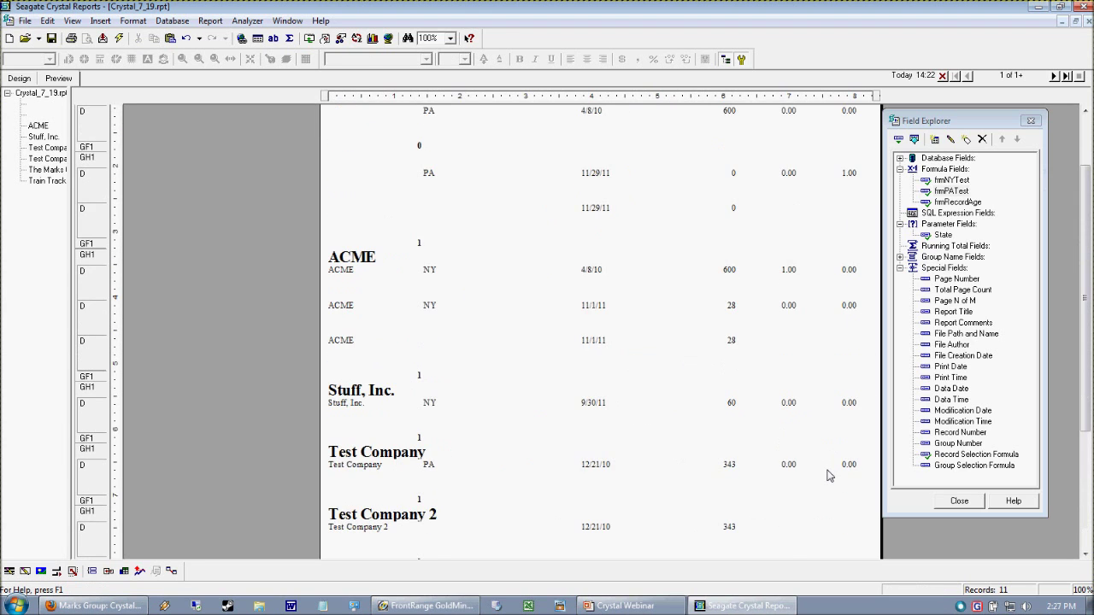
Check the 1.00 values for the PA row's frmPATest and ACME's frmNYTest, then return to Design.
{"action": "left_click", "coordinate": [848, 258]}
{"action": "left_click", "coordinate": [785, 352]}
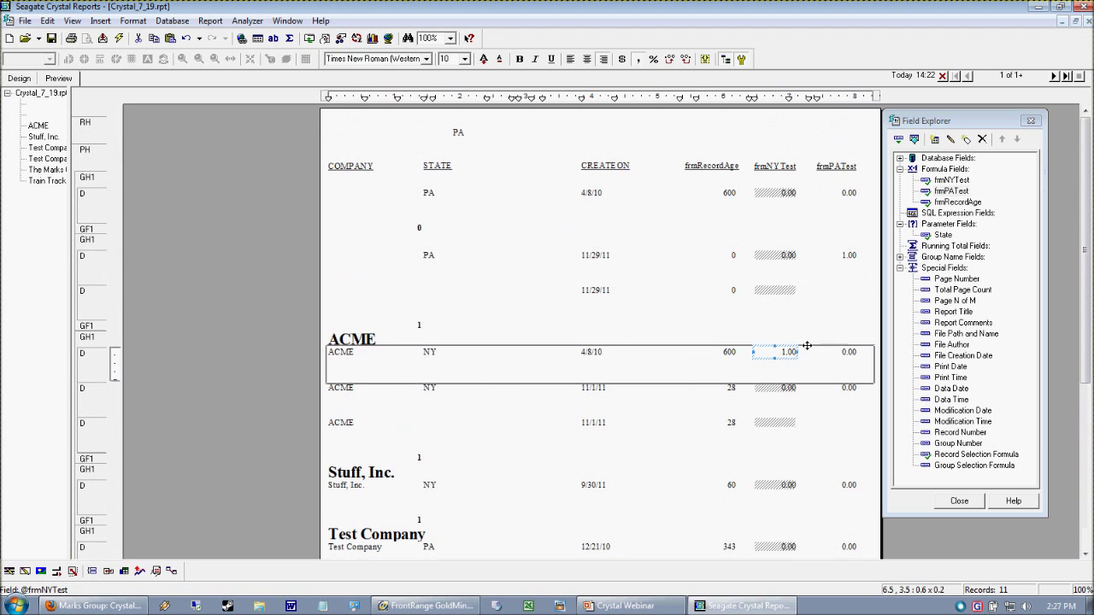
{"action": "left_click", "coordinate": [846, 258]}
{"action": "left_click", "coordinate": [784, 351]}
{"action": "left_click", "coordinate": [859, 258]}
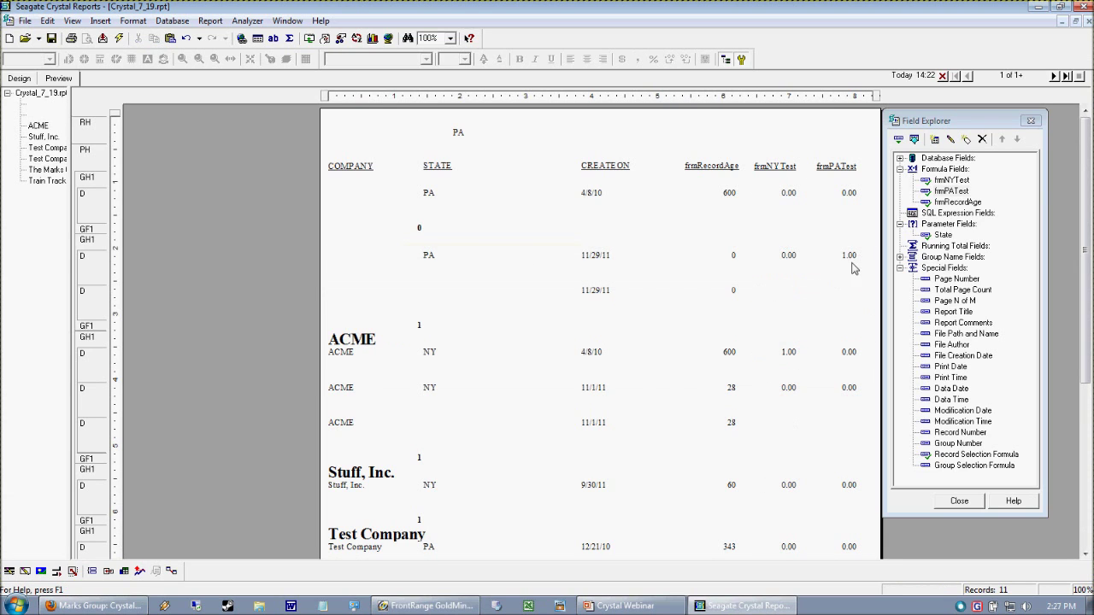
{"action": "left_click", "coordinate": [852, 268]}
{"action": "left_click", "coordinate": [839, 273]}
{"action": "scroll", "coordinate": [813, 428], "scroll_direction": "down", "scroll_amount": 4}
{"action": "scroll", "coordinate": [788, 429], "scroll_direction": "down", "scroll_amount": 3}
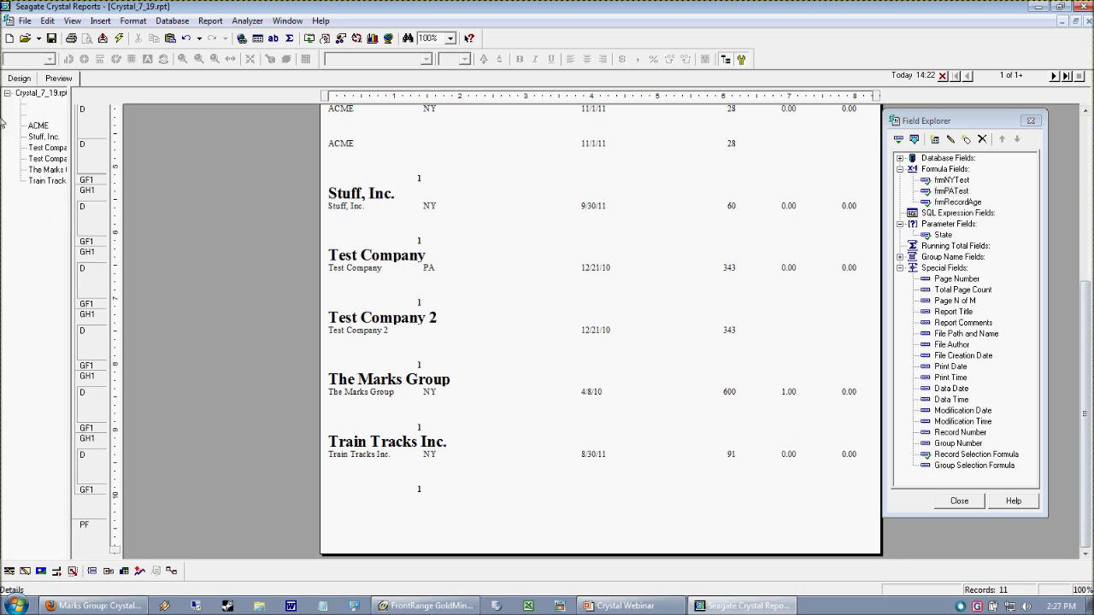
{"action": "left_click", "coordinate": [19, 78]}
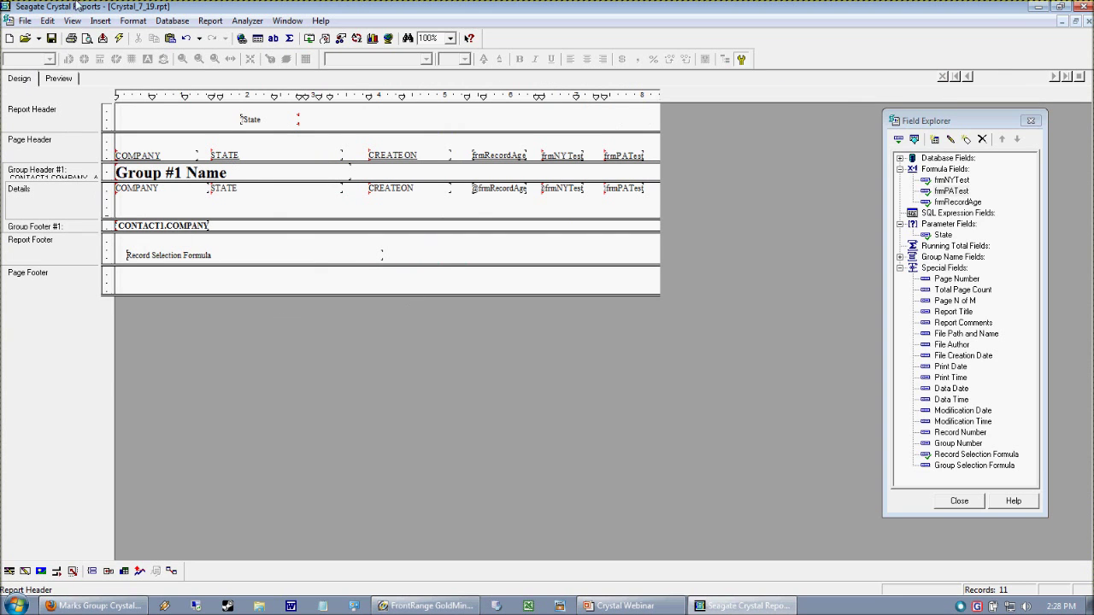
{"action": "left_click", "coordinate": [100, 20]}
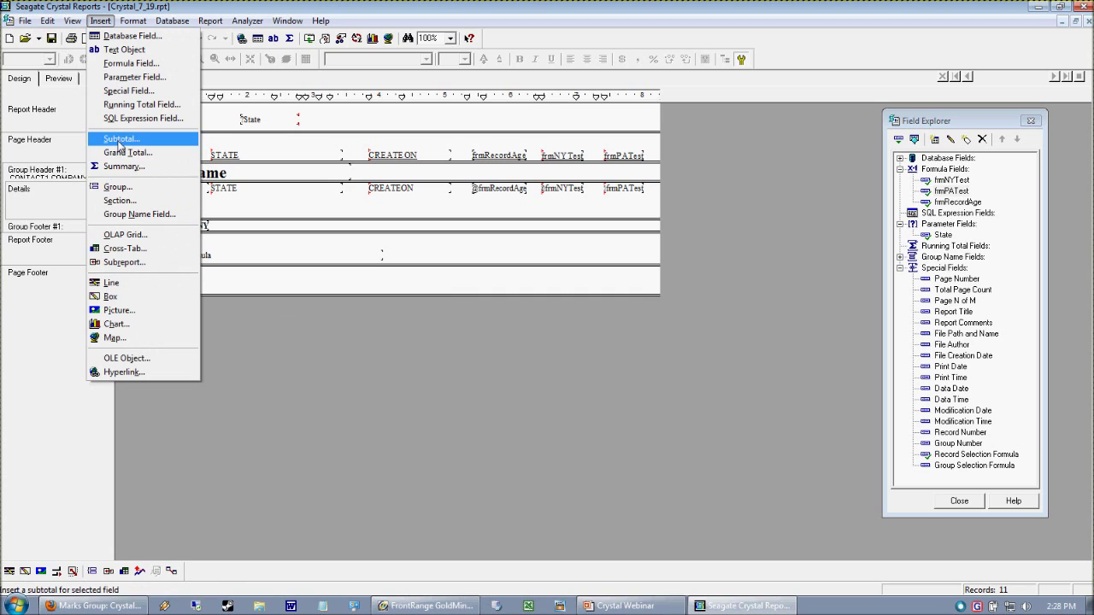
{"action": "left_click", "coordinate": [124, 166]}
{"action": "left_click_drag", "start_coordinate": [486, 157], "coordinate": [296, 172]}
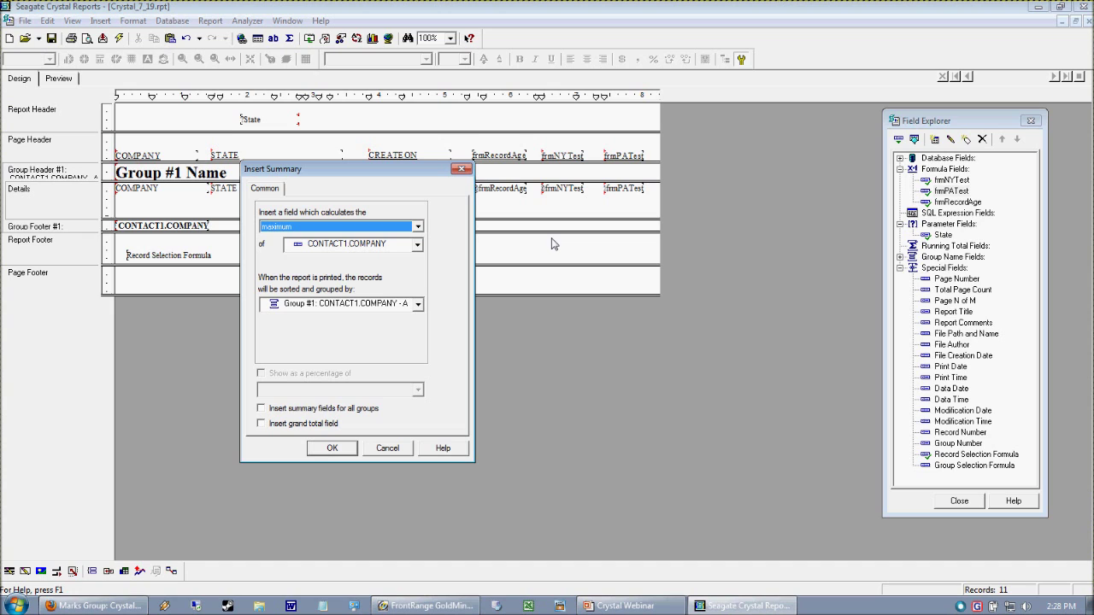
{"action": "left_click_drag", "start_coordinate": [386, 174], "coordinate": [395, 158]}
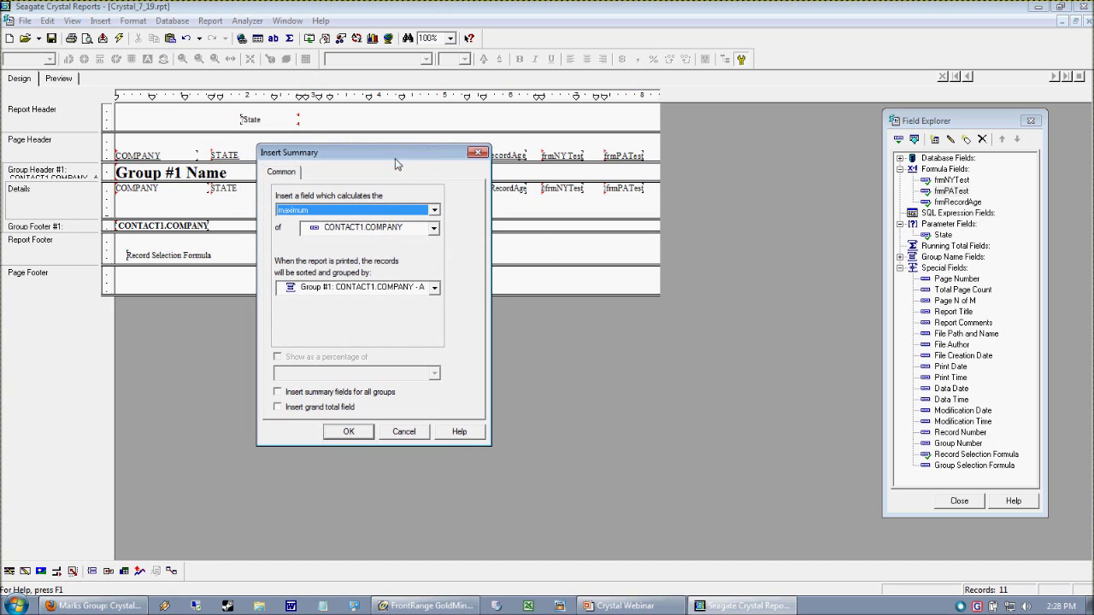
{"action": "left_click", "coordinate": [365, 214]}
{"action": "left_click", "coordinate": [366, 213]}
{"action": "left_click", "coordinate": [386, 229]}
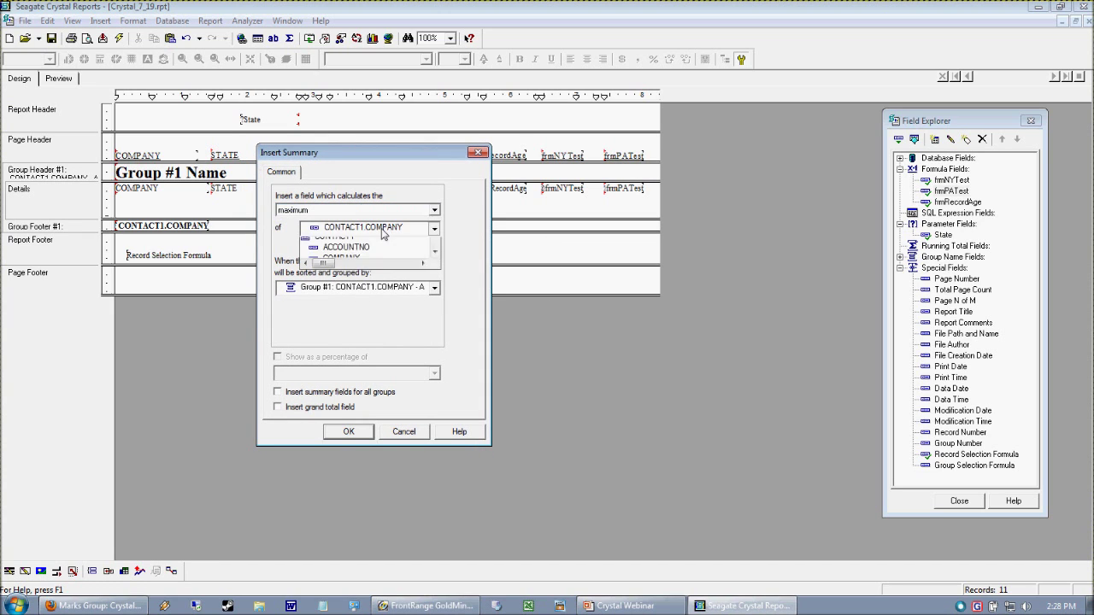
{"action": "left_click", "coordinate": [357, 275]}
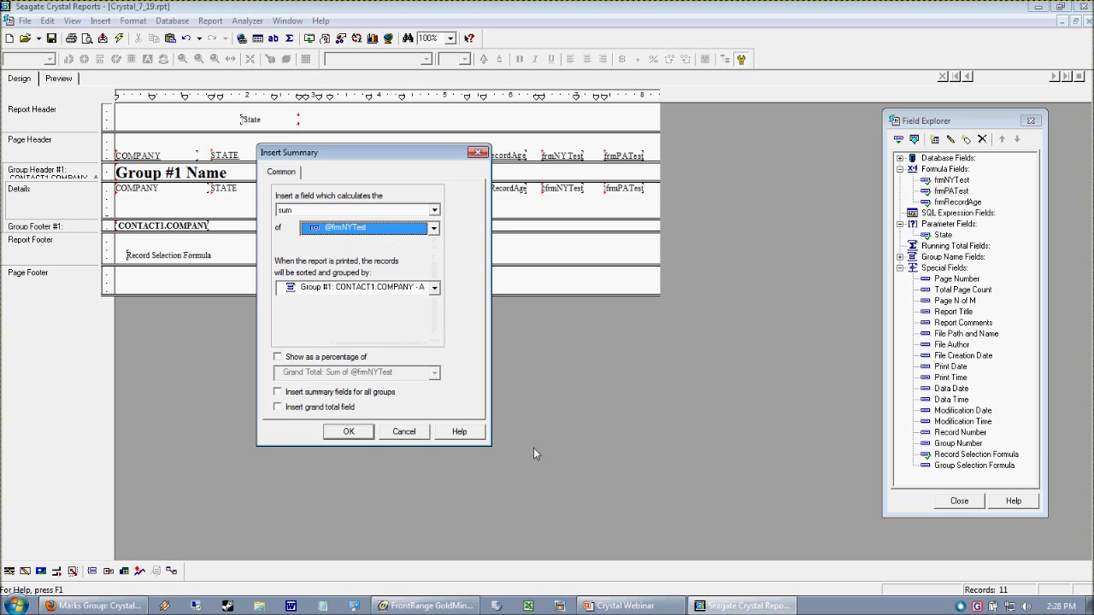
{"action": "left_click", "coordinate": [295, 408]}
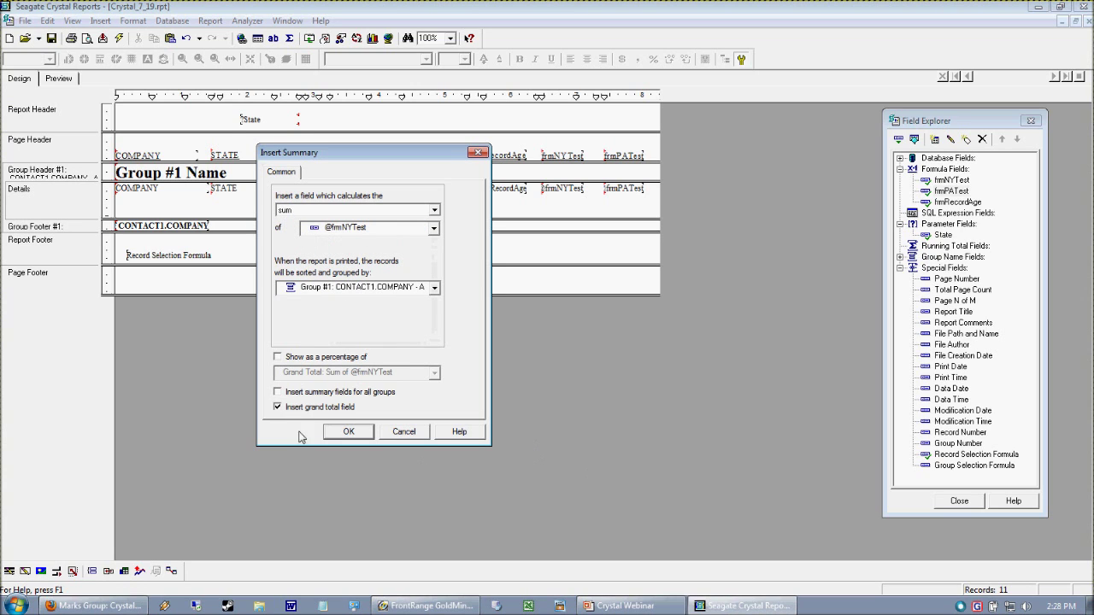
Confirm the frmNYTest sums and preview the 2.00 grand total on the last page.
{"action": "left_click", "coordinate": [342, 434]}
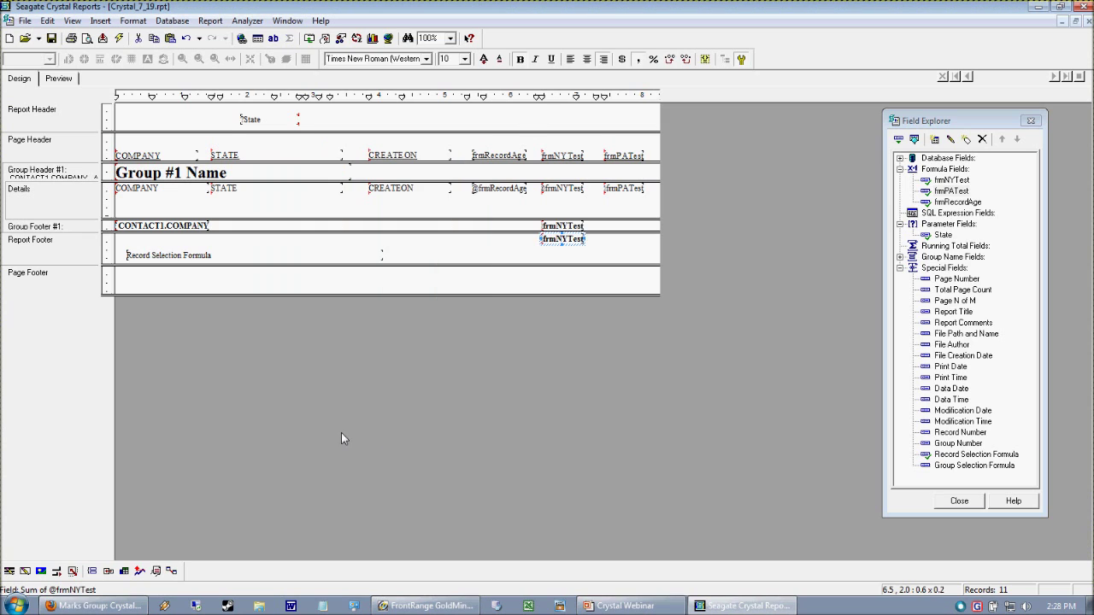
{"action": "left_click", "coordinate": [57, 79]}
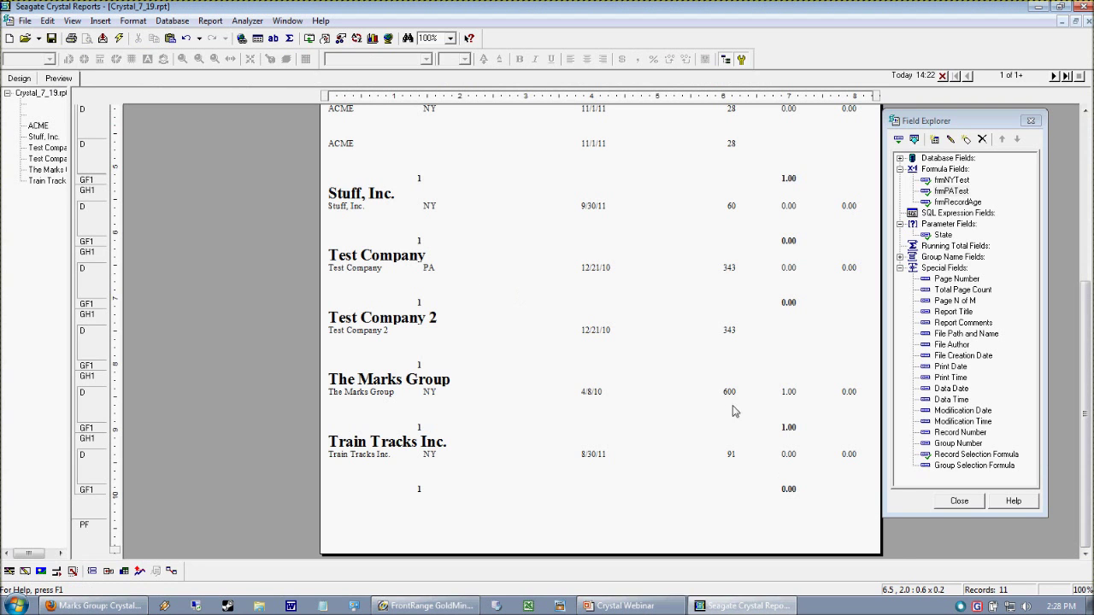
{"action": "scroll", "coordinate": [725, 459], "scroll_direction": "up", "scroll_amount": 3}
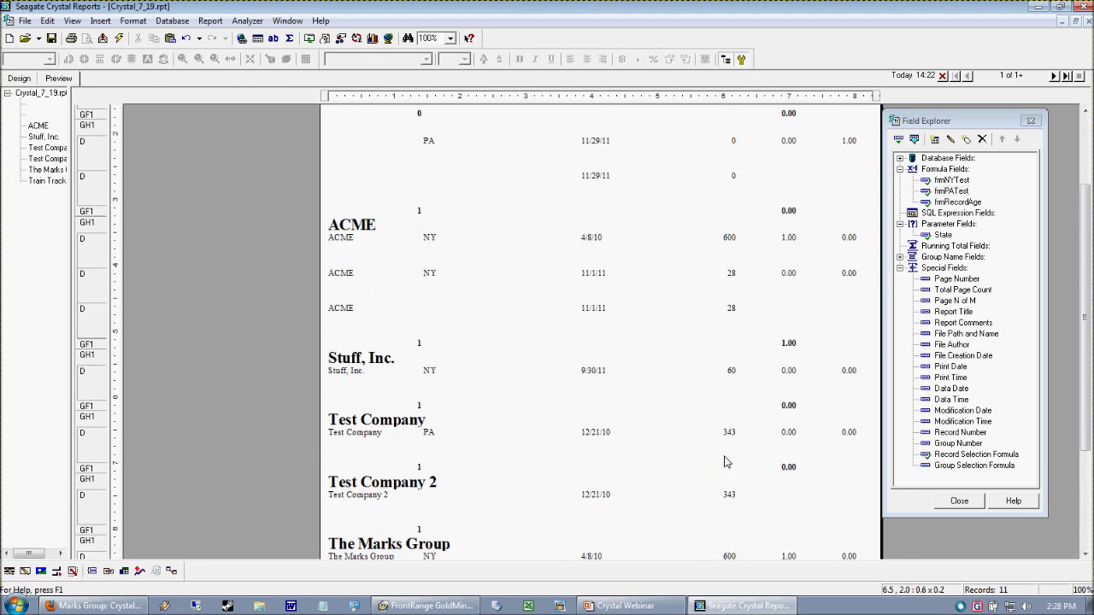
{"action": "left_click", "coordinate": [1065, 76]}
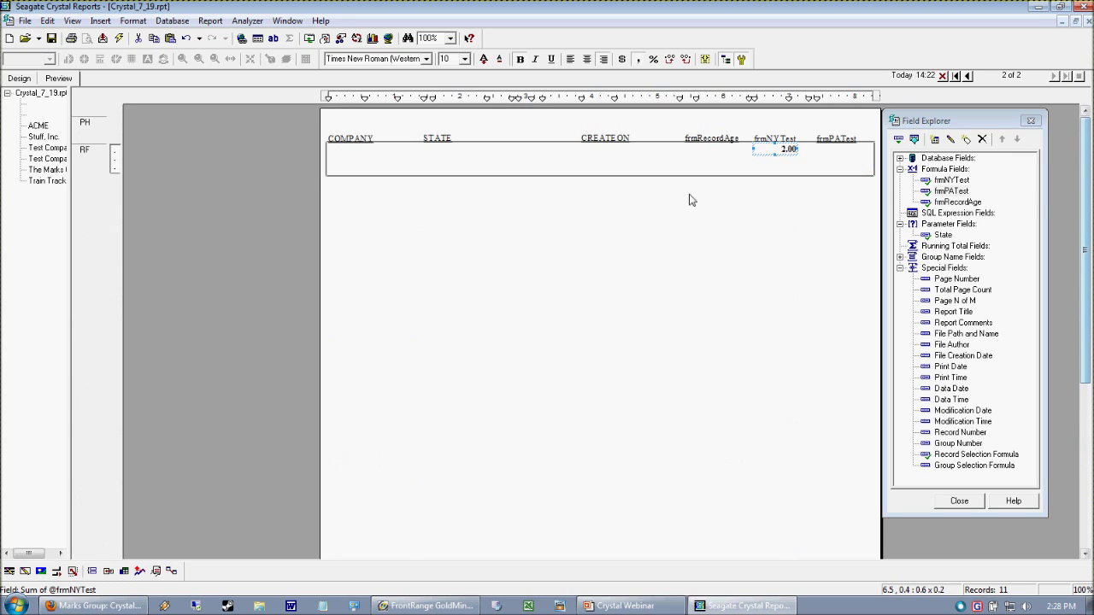
{"action": "left_click", "coordinate": [794, 176]}
{"action": "left_click", "coordinate": [775, 152]}
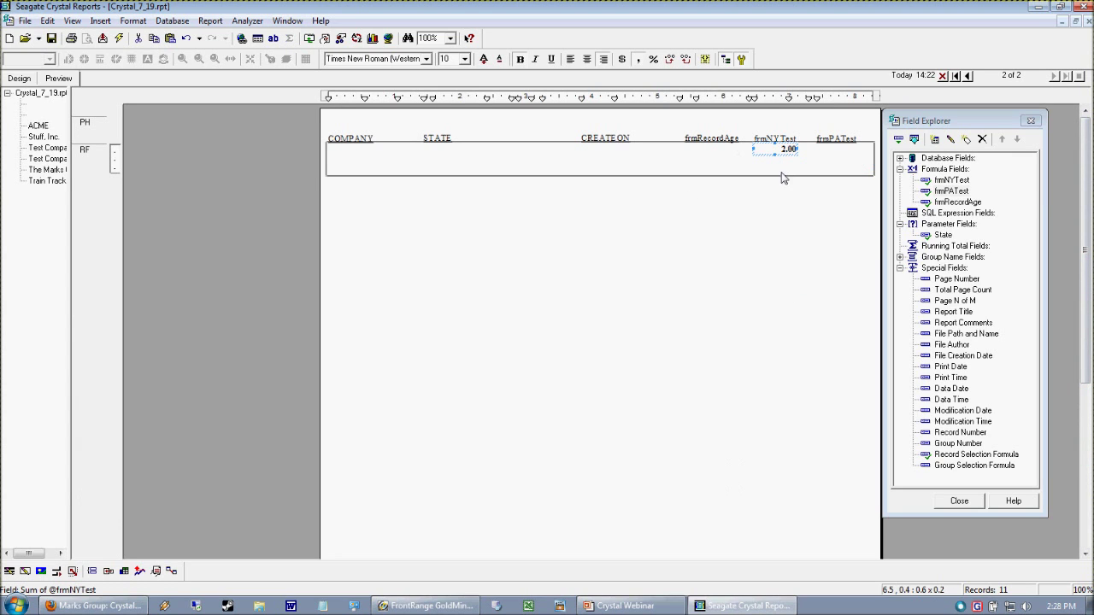
Review pages 1 and 2, including Stuff, Inc.'s 1.00 group total, then return to Design.
{"action": "left_click", "coordinate": [968, 76]}
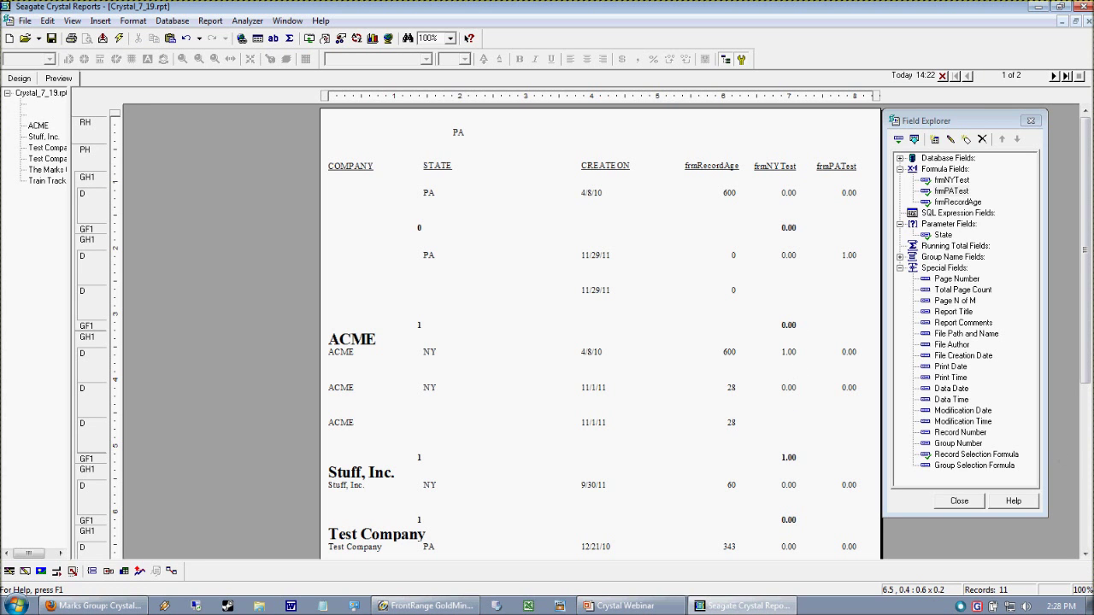
{"action": "scroll", "coordinate": [1084, 351], "scroll_direction": "down", "scroll_amount": 5}
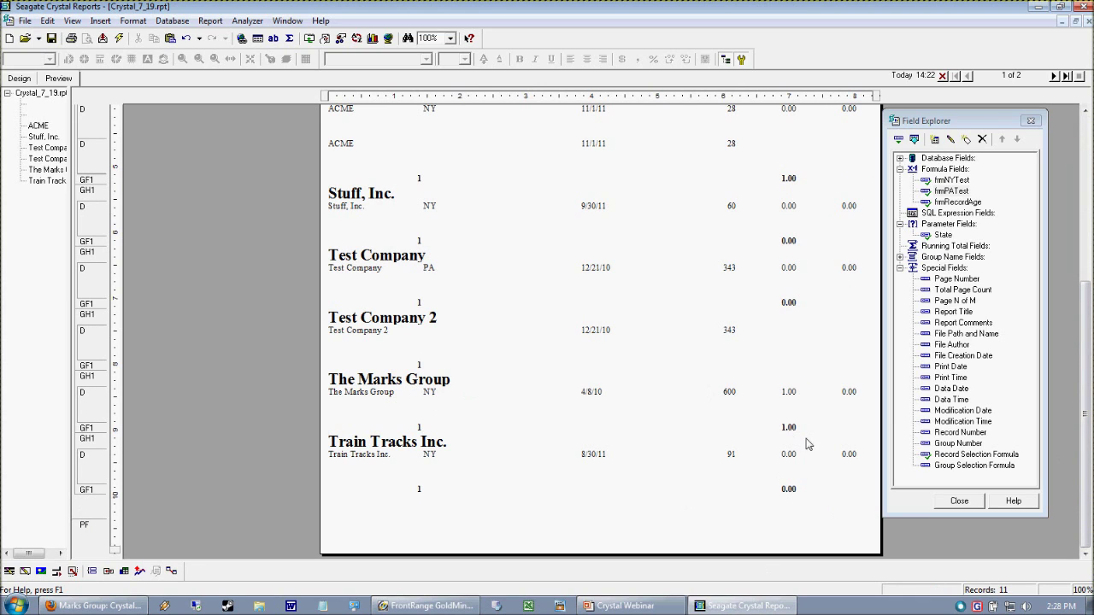
{"action": "scroll", "coordinate": [791, 376], "scroll_direction": "up", "scroll_amount": 2}
{"action": "left_click", "coordinate": [791, 304]}
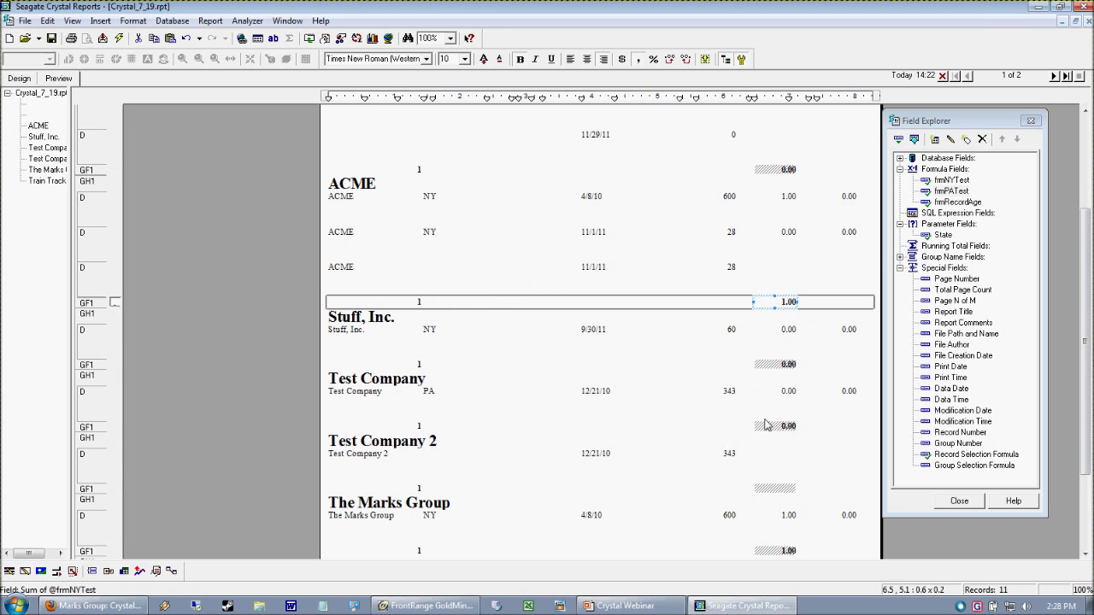
{"action": "scroll", "coordinate": [765, 425], "scroll_direction": "up", "scroll_amount": 2}
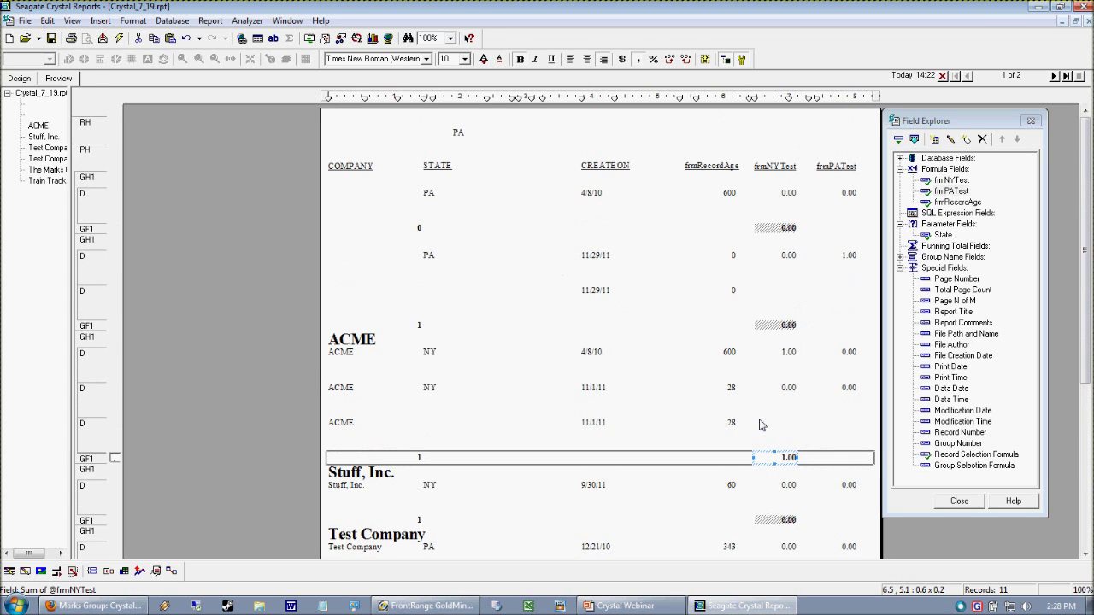
{"action": "scroll", "coordinate": [762, 424], "scroll_direction": "down", "scroll_amount": 1}
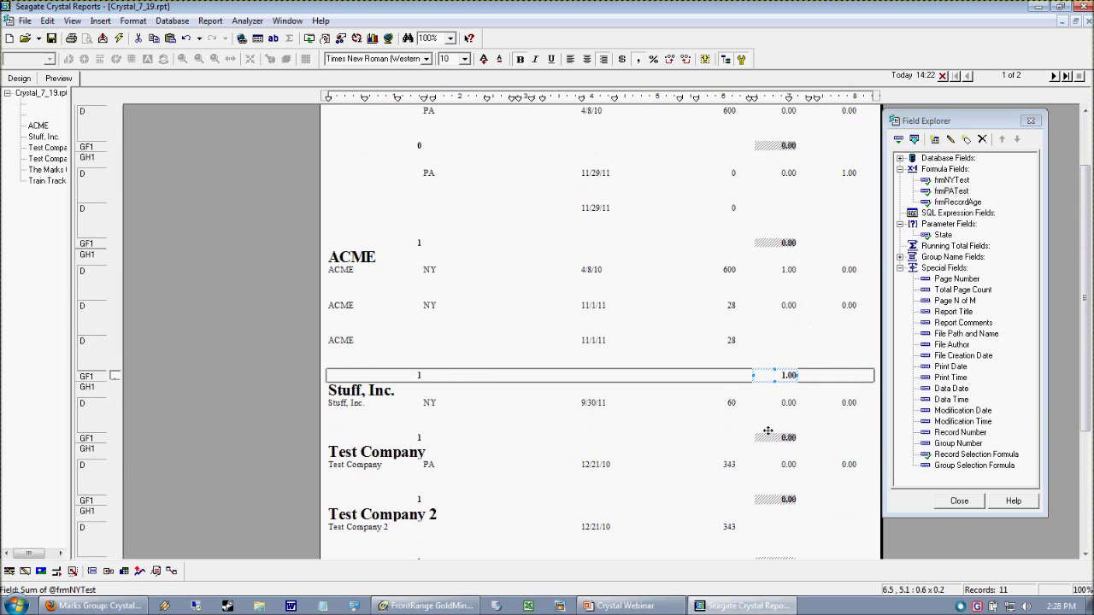
{"action": "left_click", "coordinate": [787, 272]}
{"action": "scroll", "coordinate": [759, 353], "scroll_direction": "down", "scroll_amount": 2}
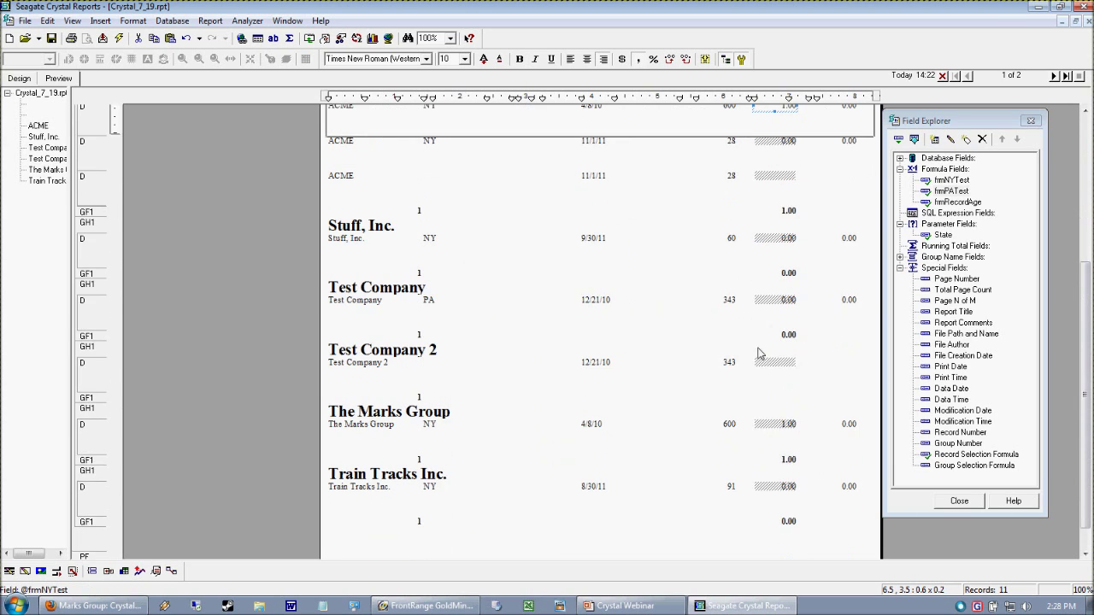
{"action": "left_click", "coordinate": [1054, 76]}
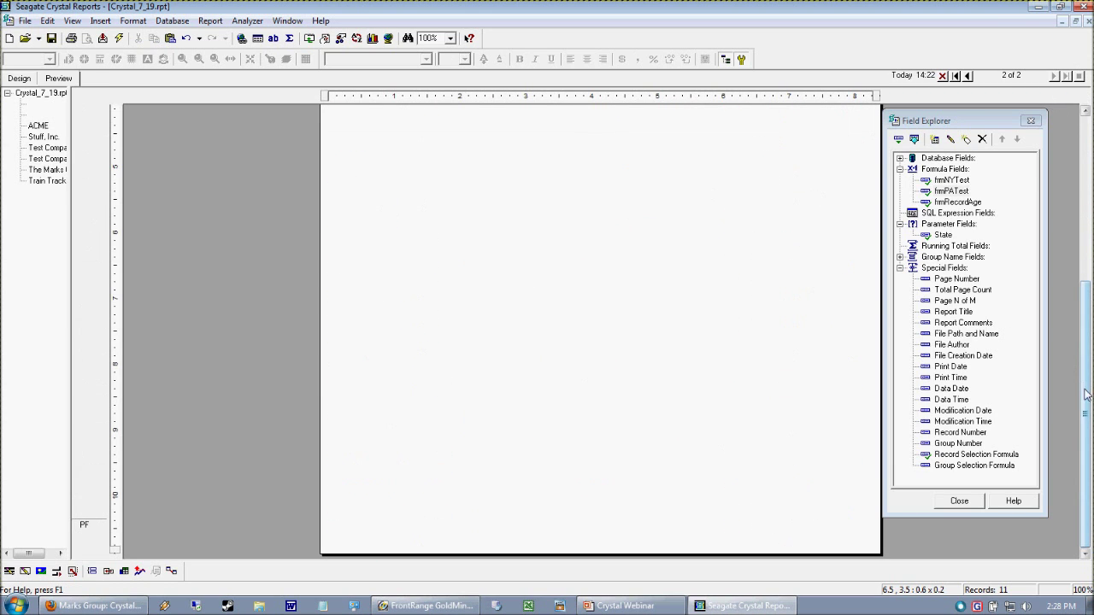
{"action": "left_click_drag", "start_coordinate": [1087, 398], "coordinate": [1087, 232]}
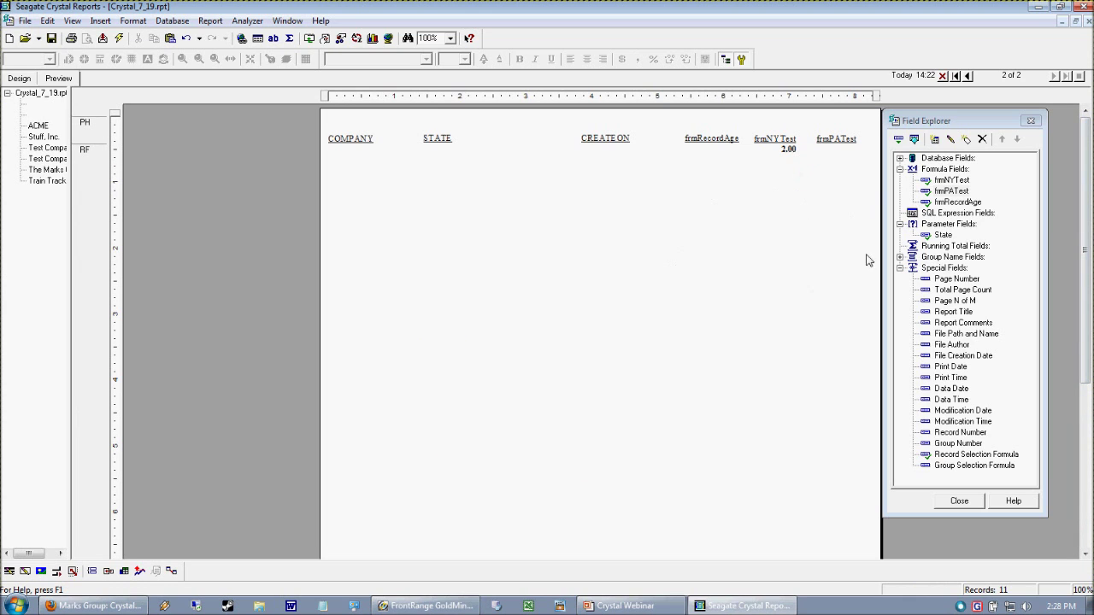
{"action": "left_click", "coordinate": [12, 80]}
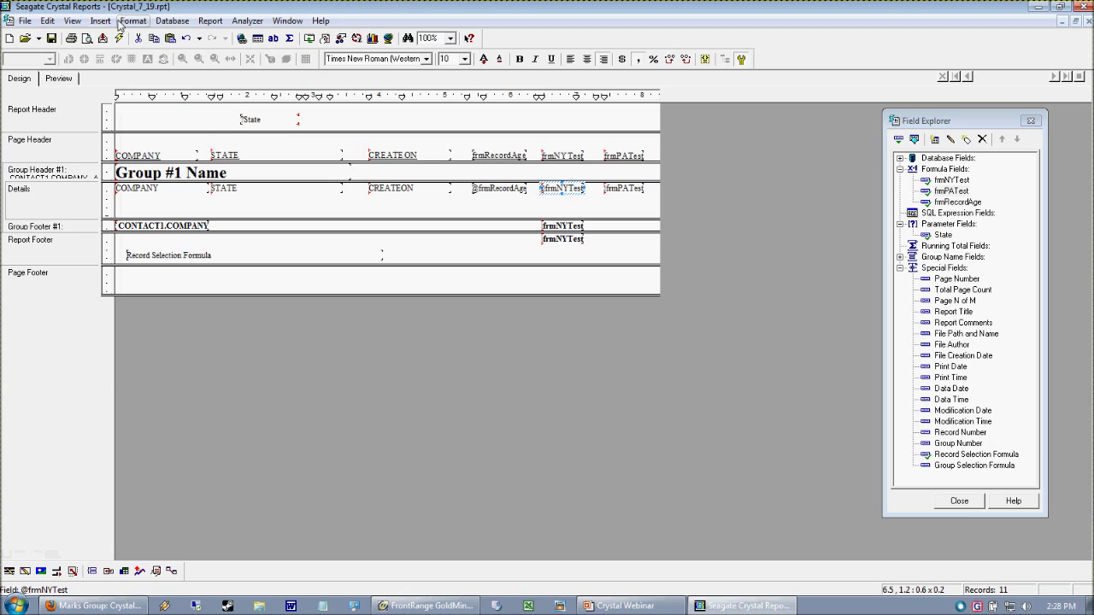
Open Insert Summary and cancel the dialog still set to frmNYTest.
{"action": "left_click", "coordinate": [100, 21]}
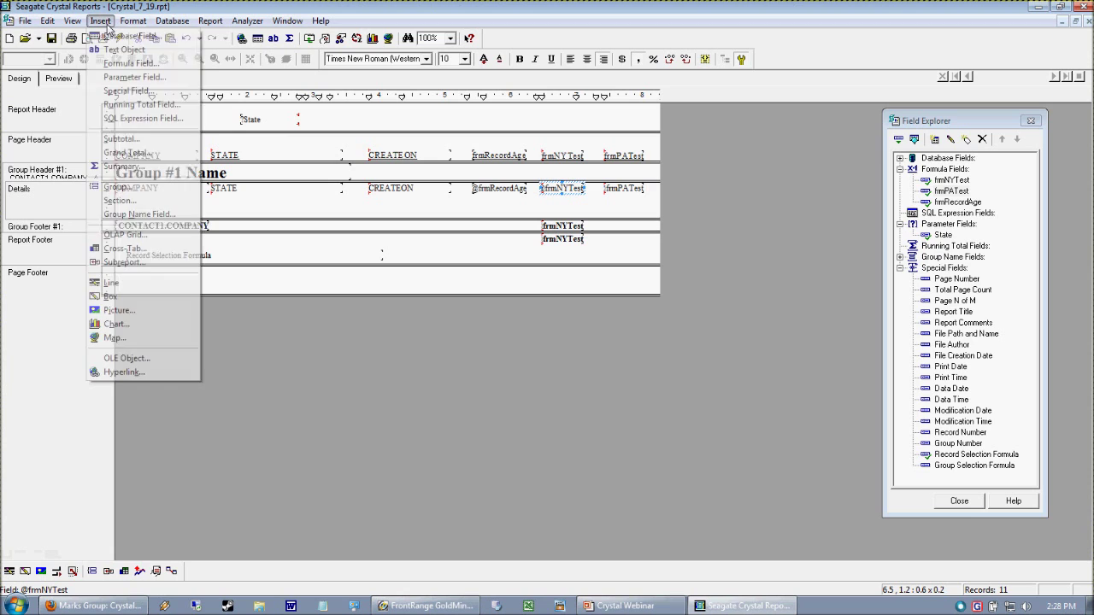
{"action": "left_click", "coordinate": [124, 167]}
{"action": "left_click_drag", "start_coordinate": [575, 164], "coordinate": [707, 191]}
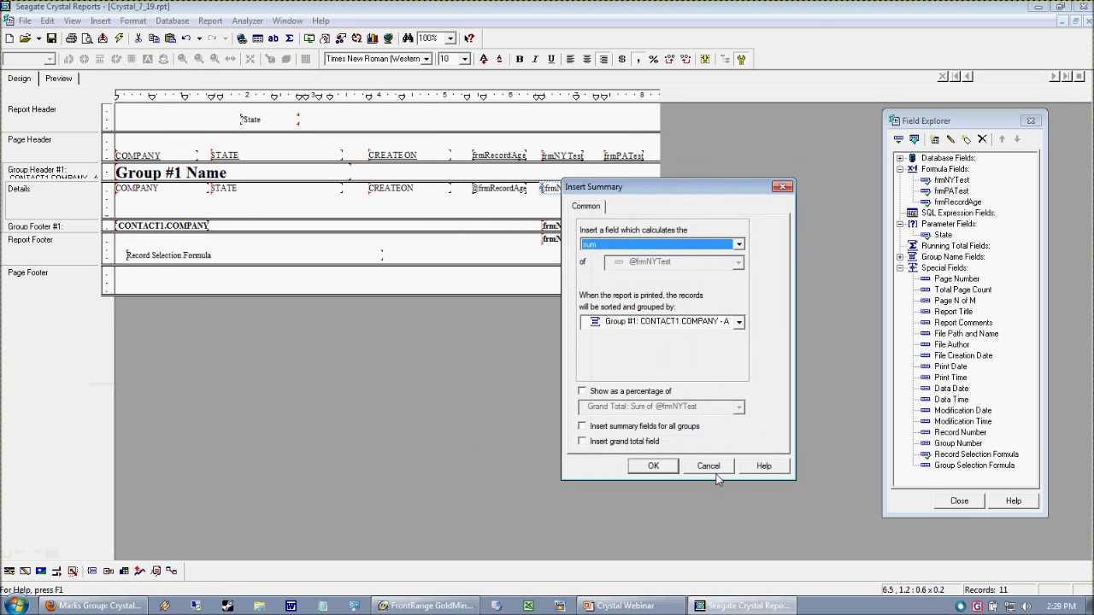
{"action": "left_click", "coordinate": [655, 463]}
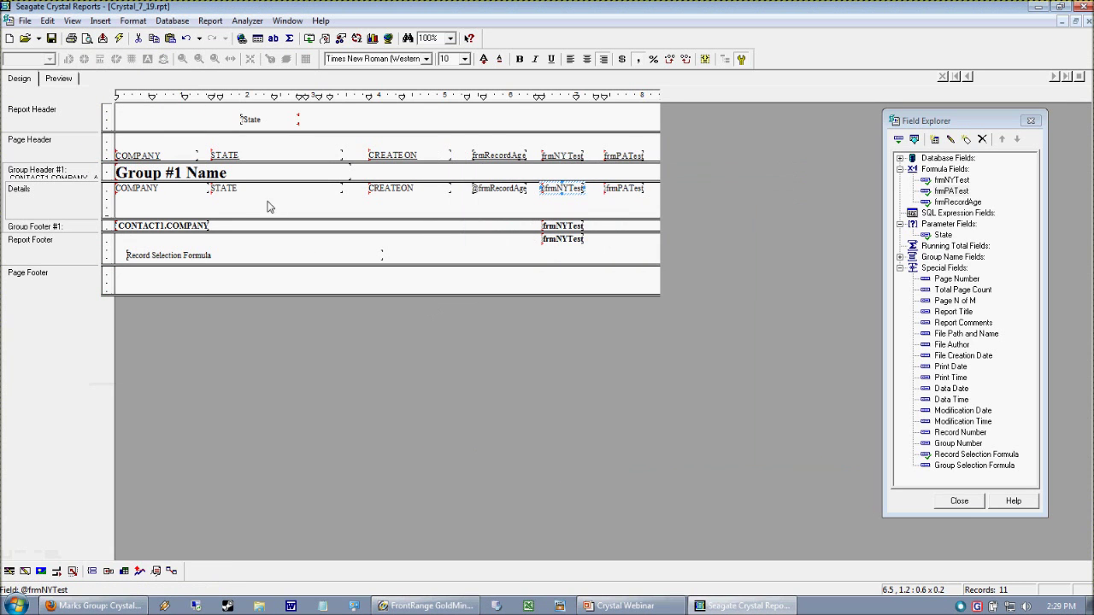
{"action": "left_click", "coordinate": [100, 21]}
{"action": "left_click", "coordinate": [109, 168]}
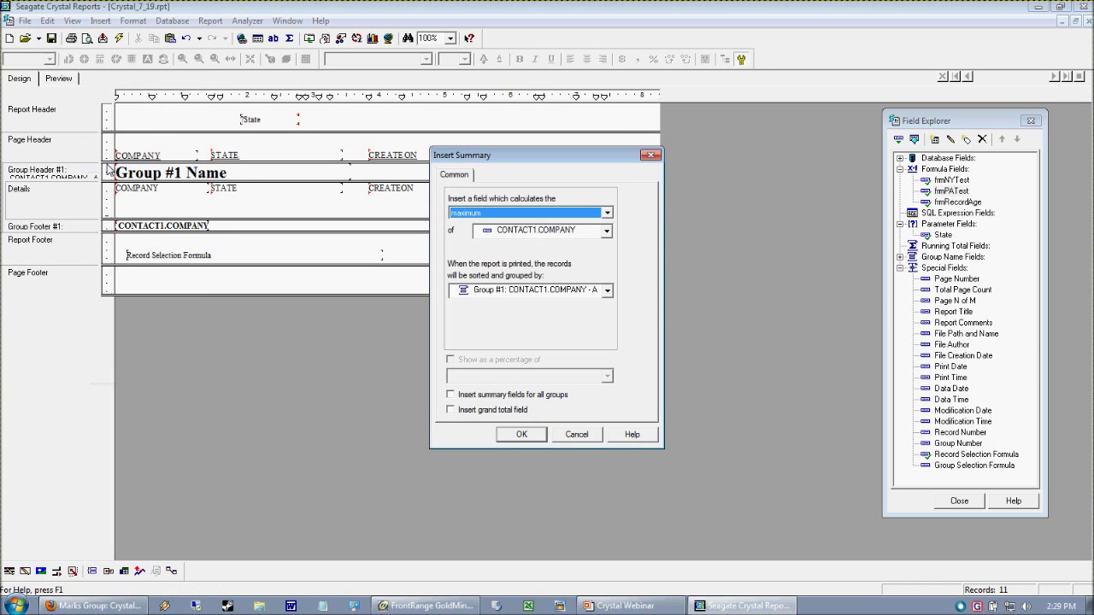
{"action": "left_click", "coordinate": [477, 232]}
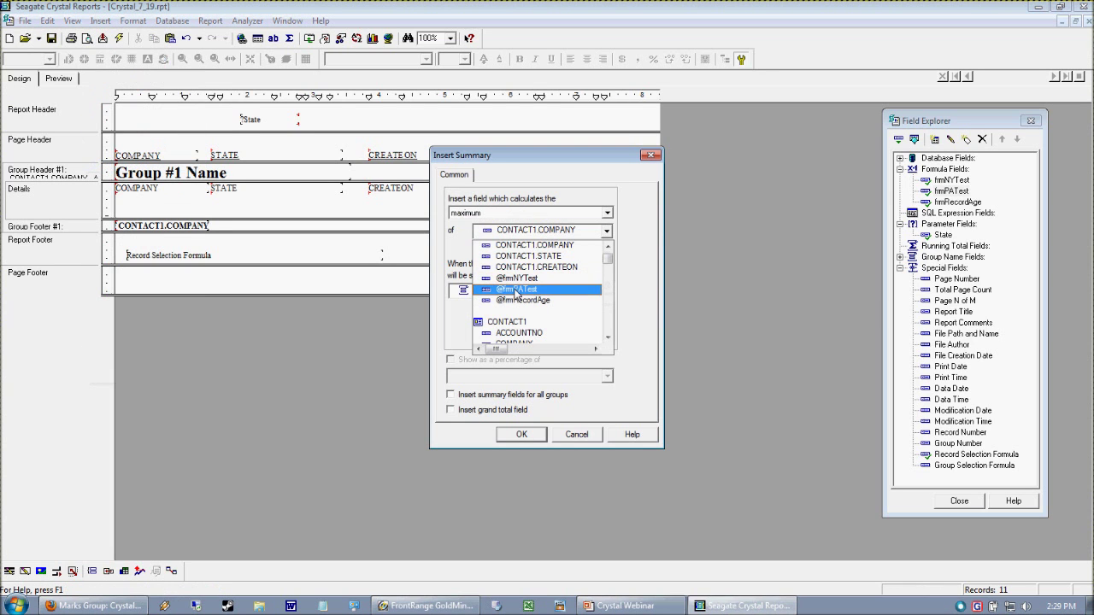
{"action": "left_click", "coordinate": [517, 296]}
{"action": "left_click", "coordinate": [478, 213]}
{"action": "left_click", "coordinate": [486, 214]}
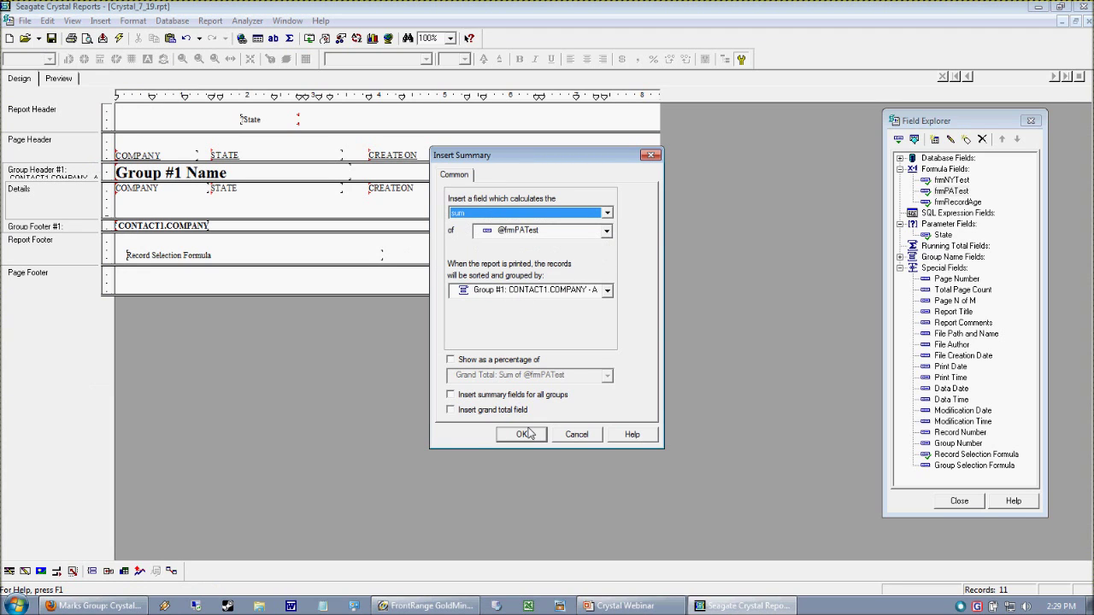
{"action": "left_click", "coordinate": [472, 411]}
{"action": "left_click", "coordinate": [520, 435]}
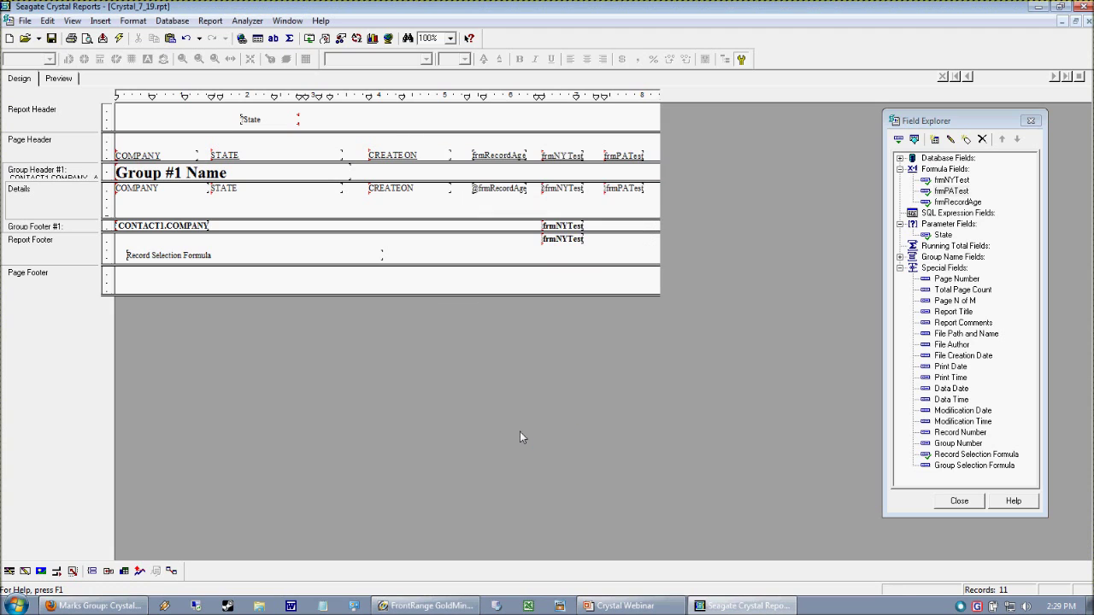
{"action": "left_click", "coordinate": [76, 79]}
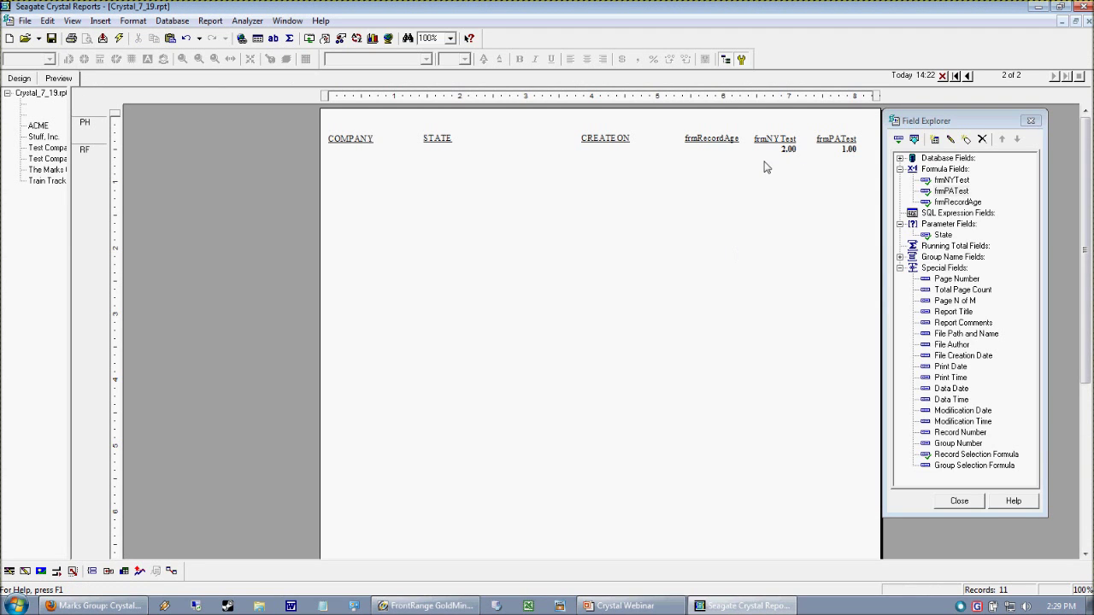
Compare the 2.00 and 1.00 grand totals, then return to page 1 and check ACME's frmNYTest sum.
{"action": "left_click_drag", "start_coordinate": [763, 181], "coordinate": [875, 132]}
{"action": "left_click", "coordinate": [962, 182]}
{"action": "left_click", "coordinate": [951, 192]}
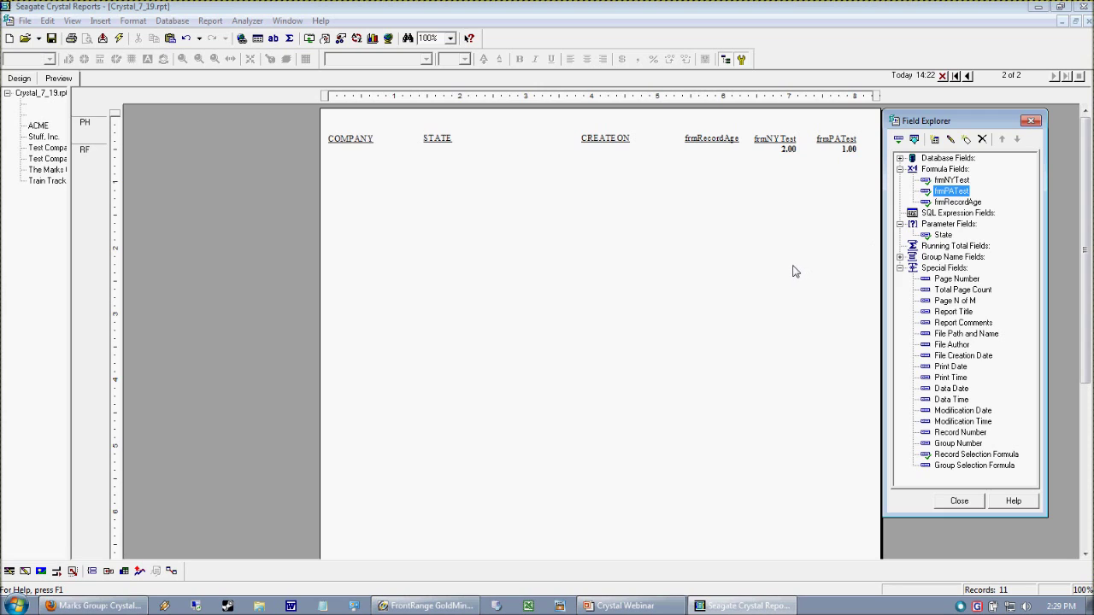
{"action": "left_click", "coordinate": [793, 271]}
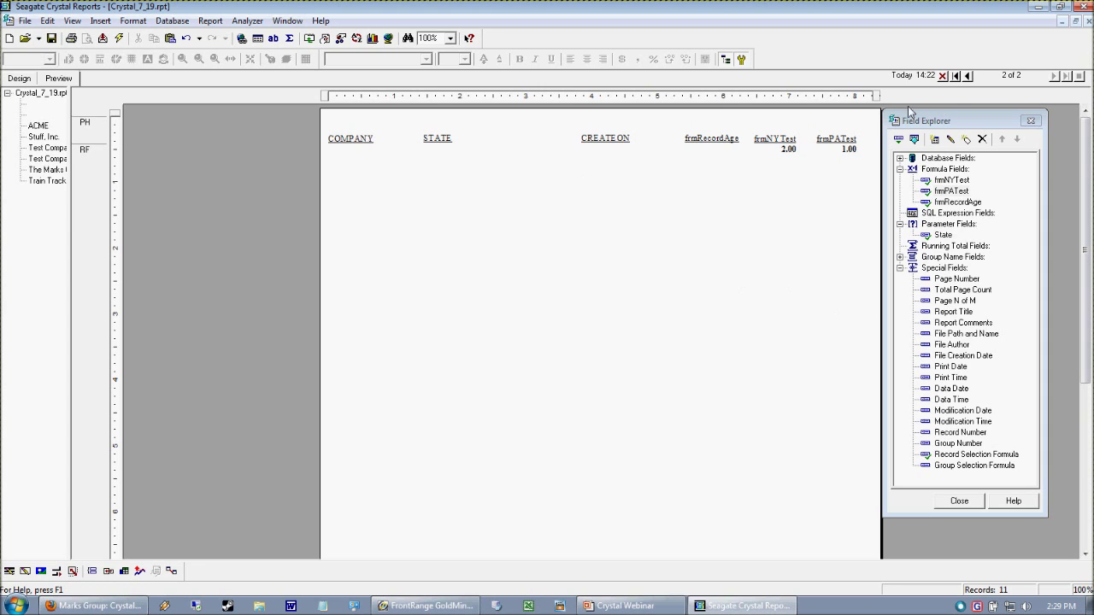
{"action": "left_click", "coordinate": [954, 76]}
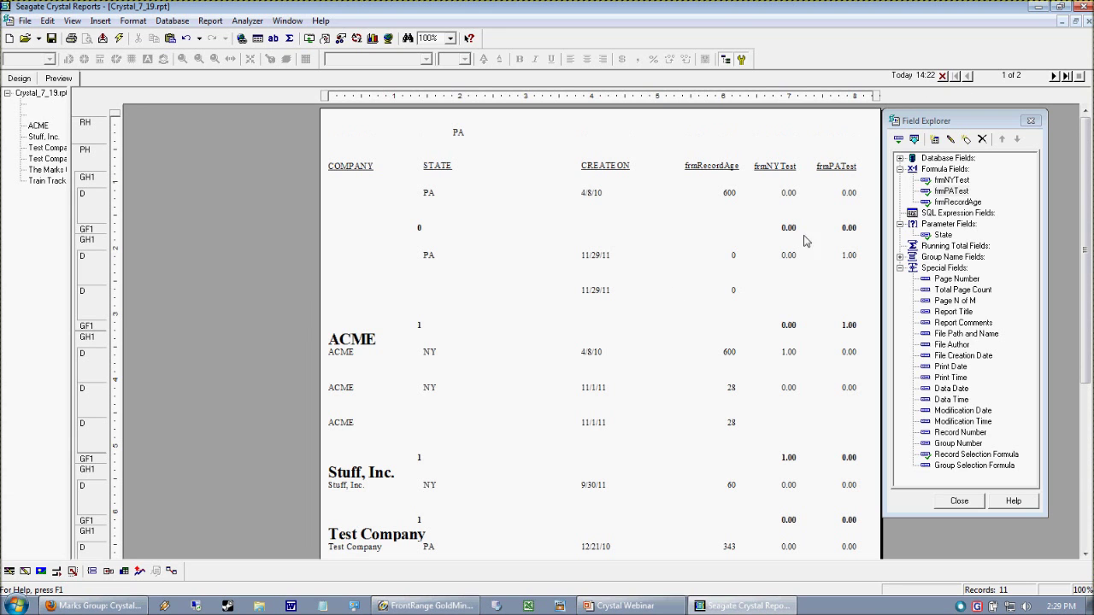
{"action": "left_click", "coordinate": [211, 19]}
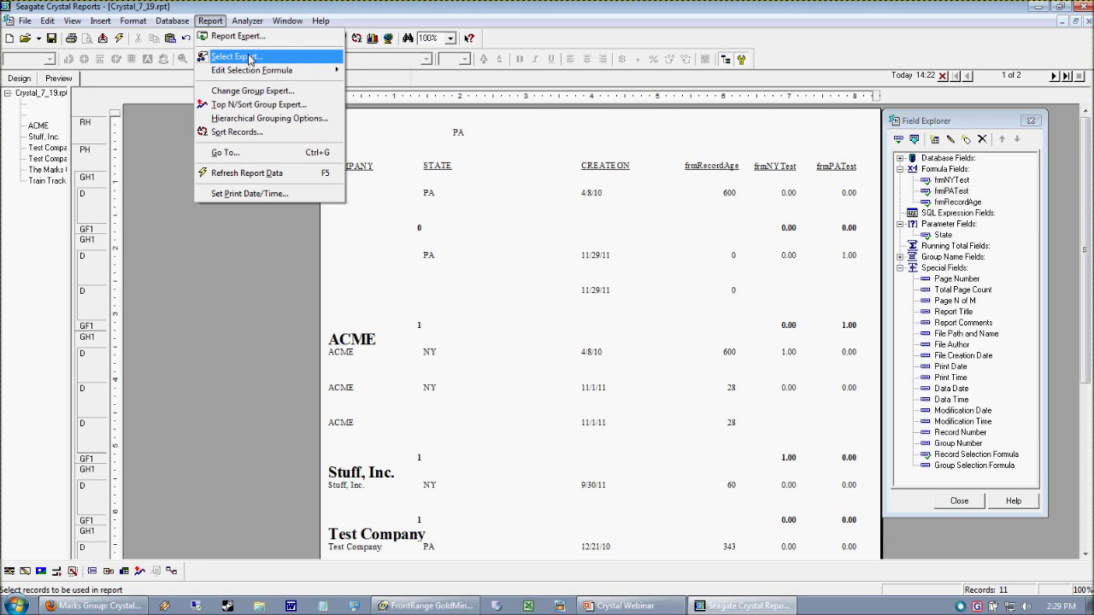
{"action": "left_click", "coordinate": [311, 246]}
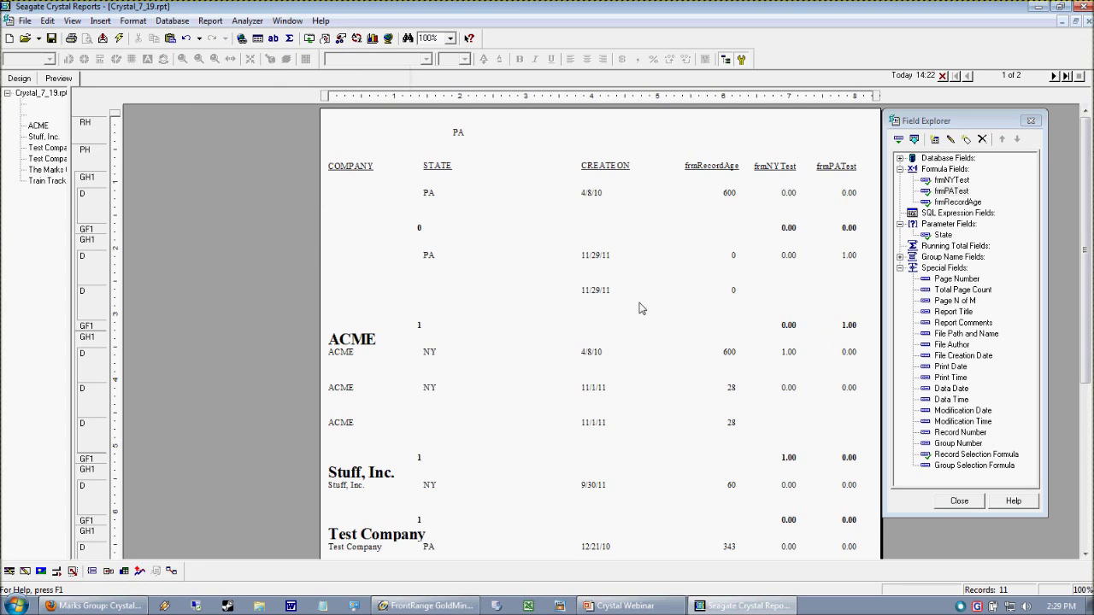
{"action": "left_click", "coordinate": [786, 353]}
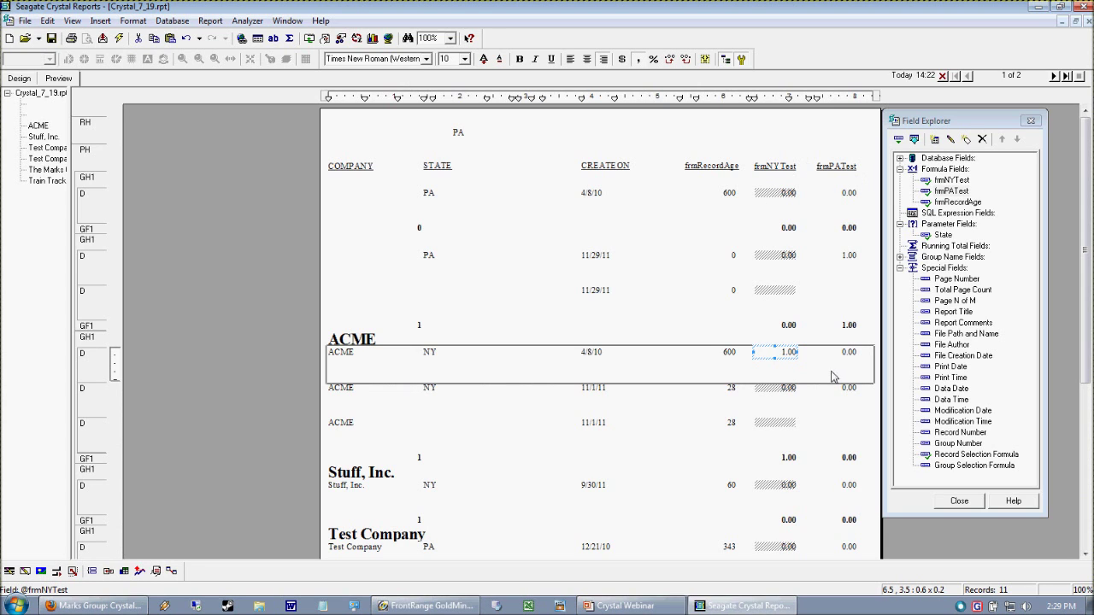
{"action": "right_click", "coordinate": [788, 363]}
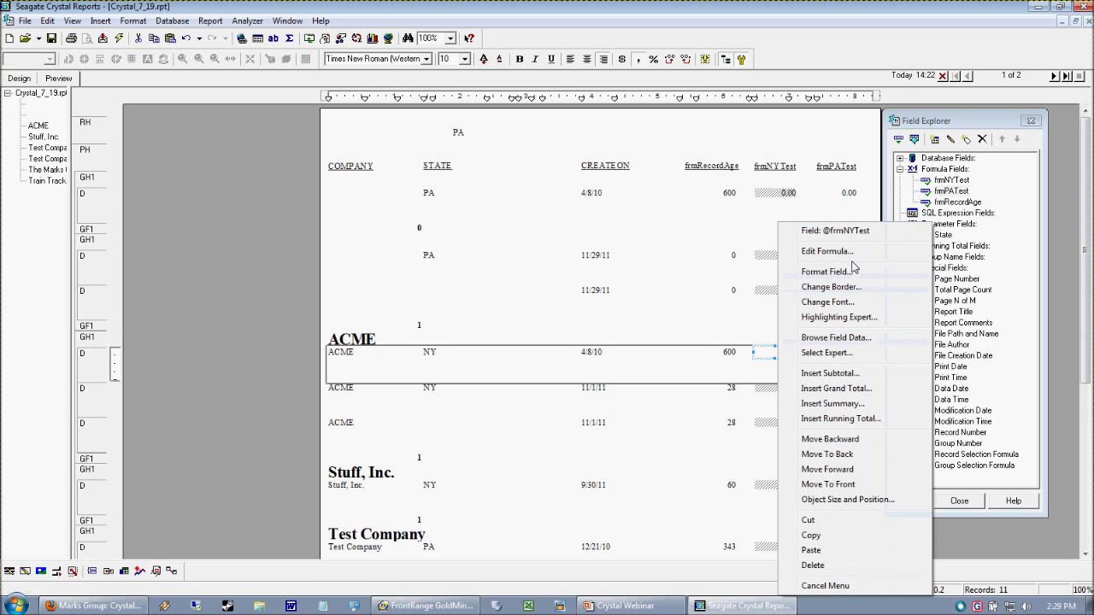
{"action": "left_click", "coordinate": [812, 251]}
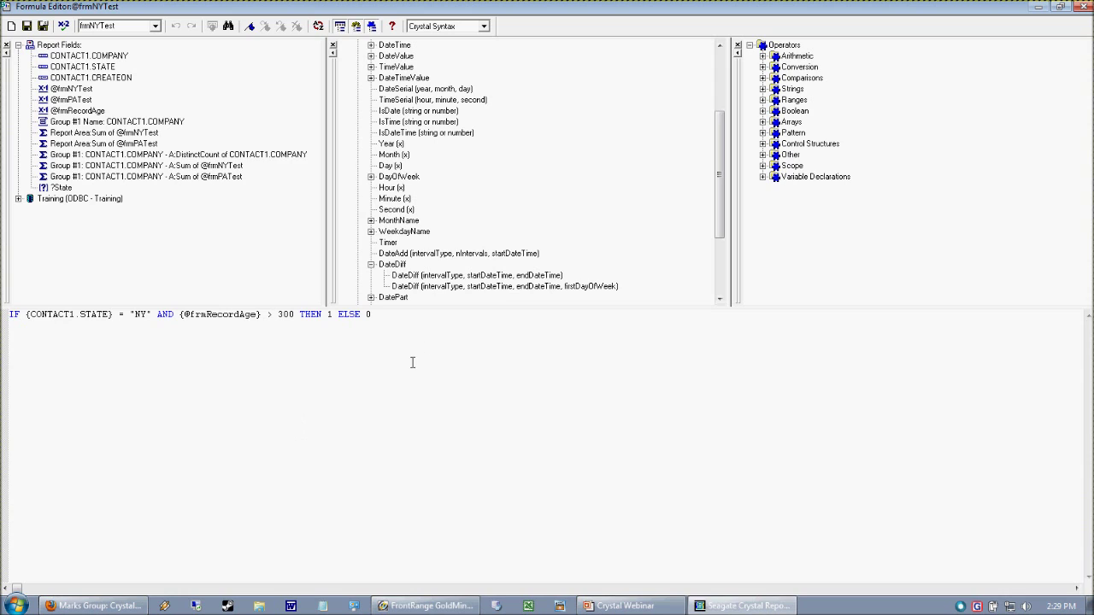
{"action": "left_click_drag", "start_coordinate": [407, 319], "coordinate": [294, 316]}
{"action": "left_click", "coordinate": [443, 349]}
{"action": "left_click_drag", "start_coordinate": [418, 332], "coordinate": [4, 314]}
{"action": "left_click", "coordinate": [394, 368]}
{"action": "left_click", "coordinate": [1081, 7]}
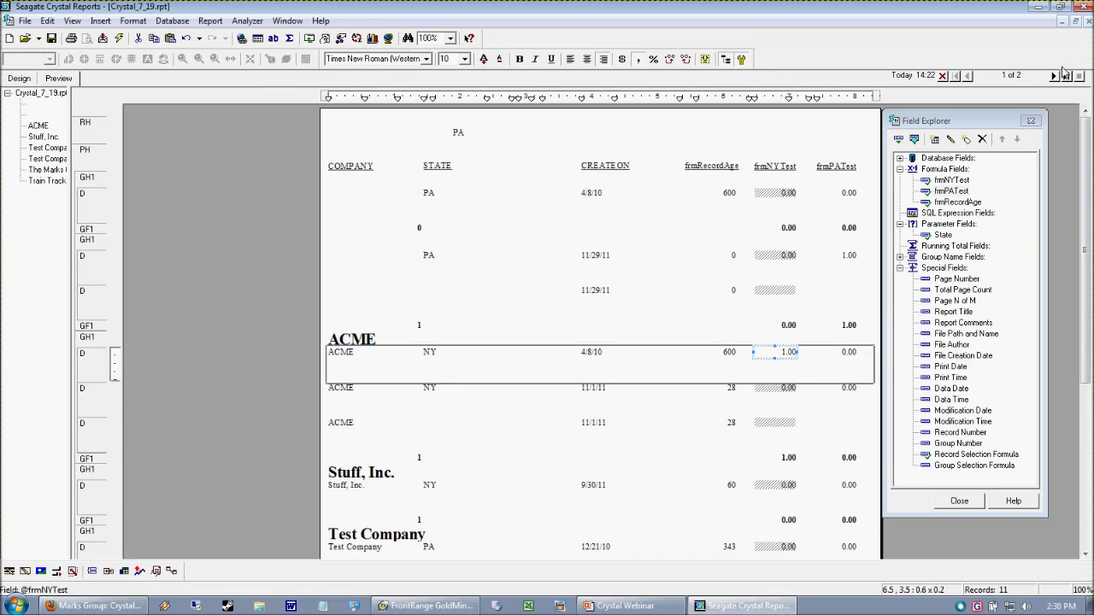
On the last page, highlight the 2.00 frmNYTest and 1.00 frmPATest grand totals.
{"action": "left_click", "coordinate": [1064, 76]}
{"action": "left_click", "coordinate": [788, 149]}
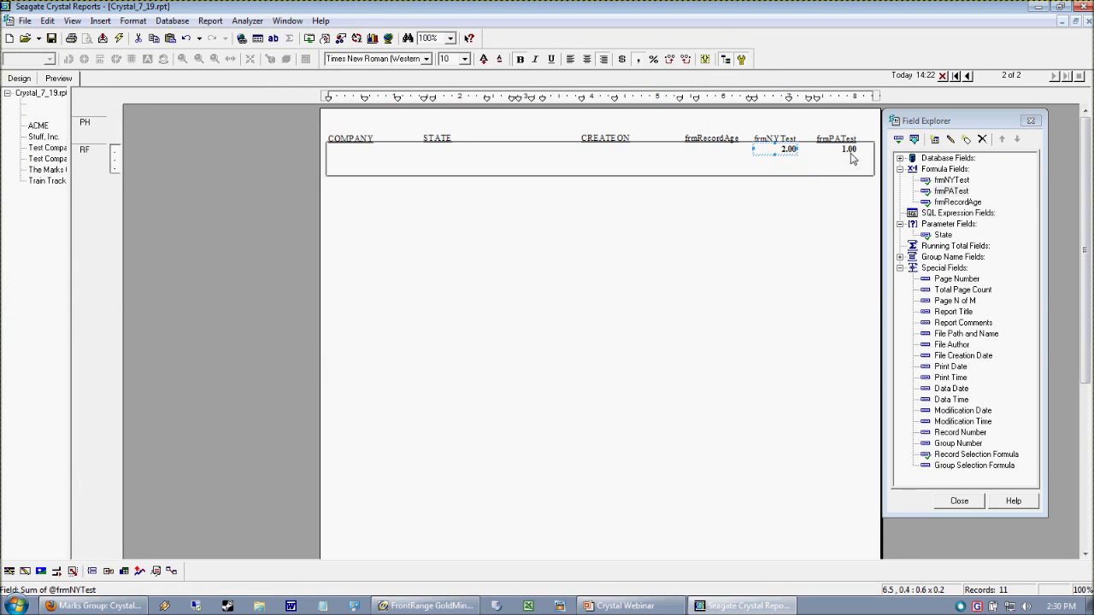
{"action": "left_click", "coordinate": [849, 148]}
{"action": "left_click", "coordinate": [795, 185]}
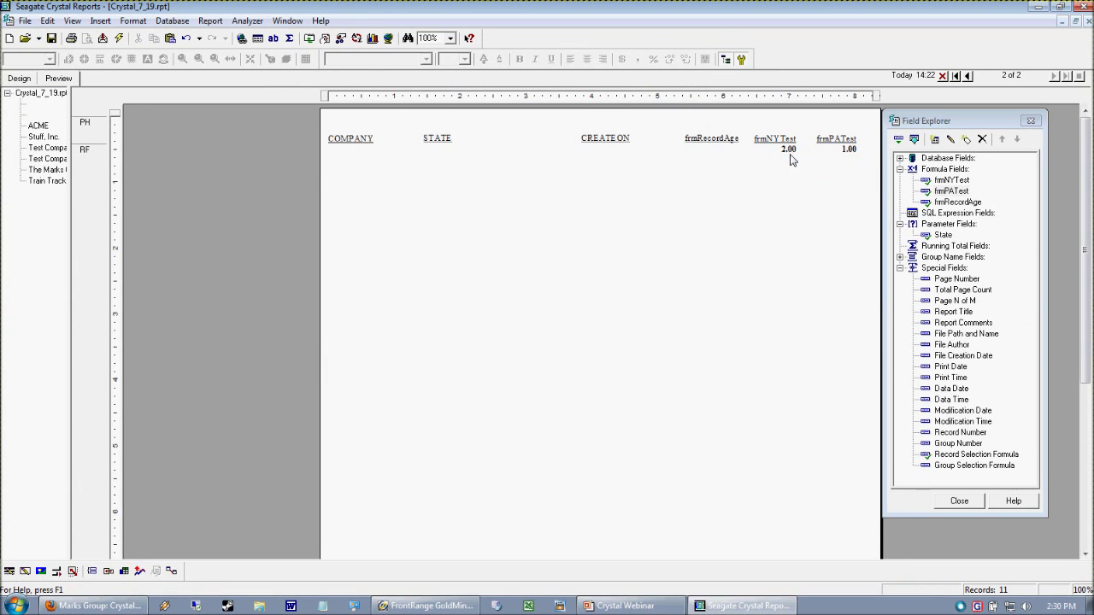
{"action": "left_click", "coordinate": [788, 152]}
{"action": "left_click", "coordinate": [848, 150]}
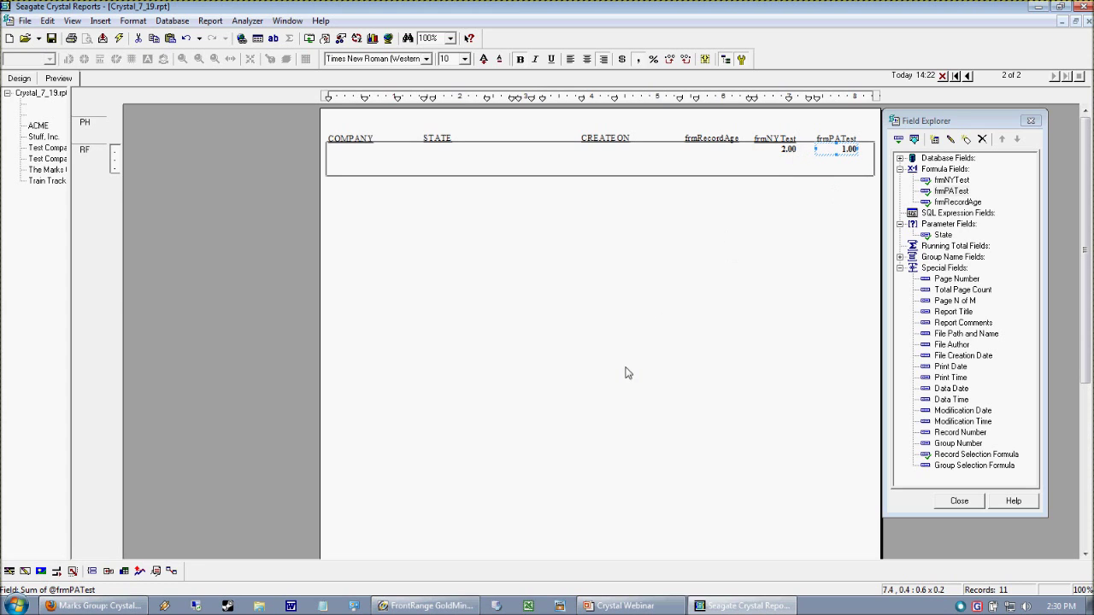
{"action": "left_click", "coordinate": [780, 152]}
{"action": "left_click", "coordinate": [846, 143]}
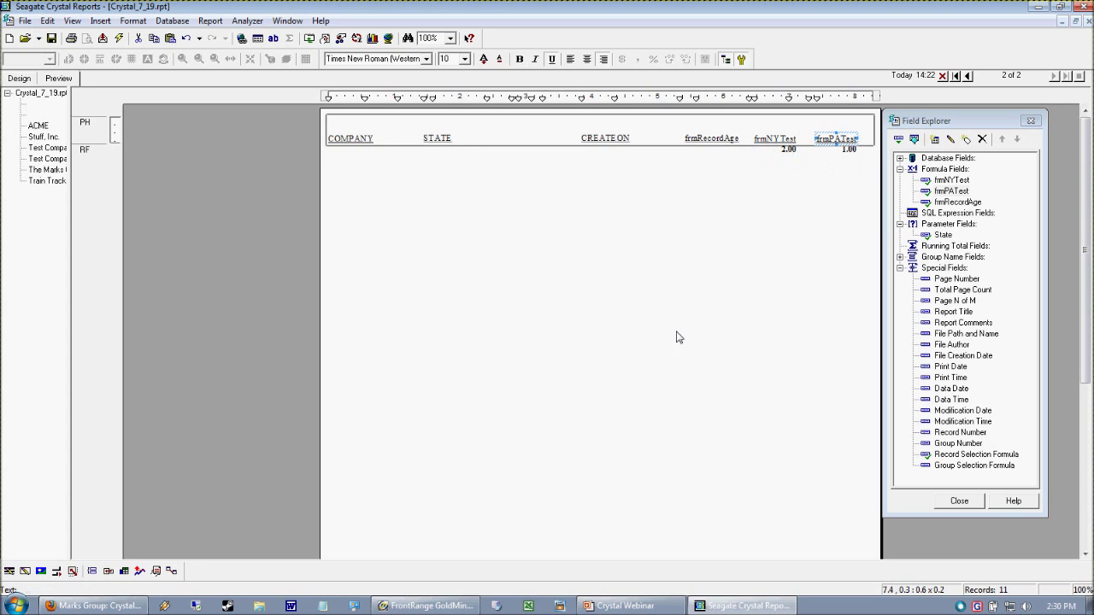
Switch to the Crystal Webinar deck in PowerPoint and show its WELCOME slide.
{"action": "left_click", "coordinate": [227, 213]}
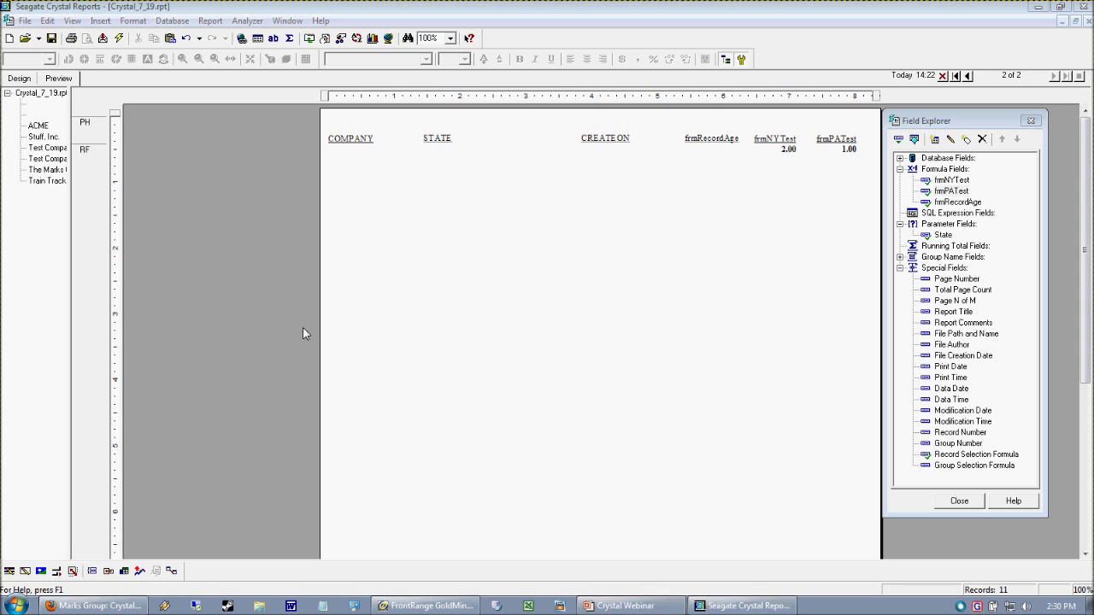
{"action": "left_click", "coordinate": [624, 606]}
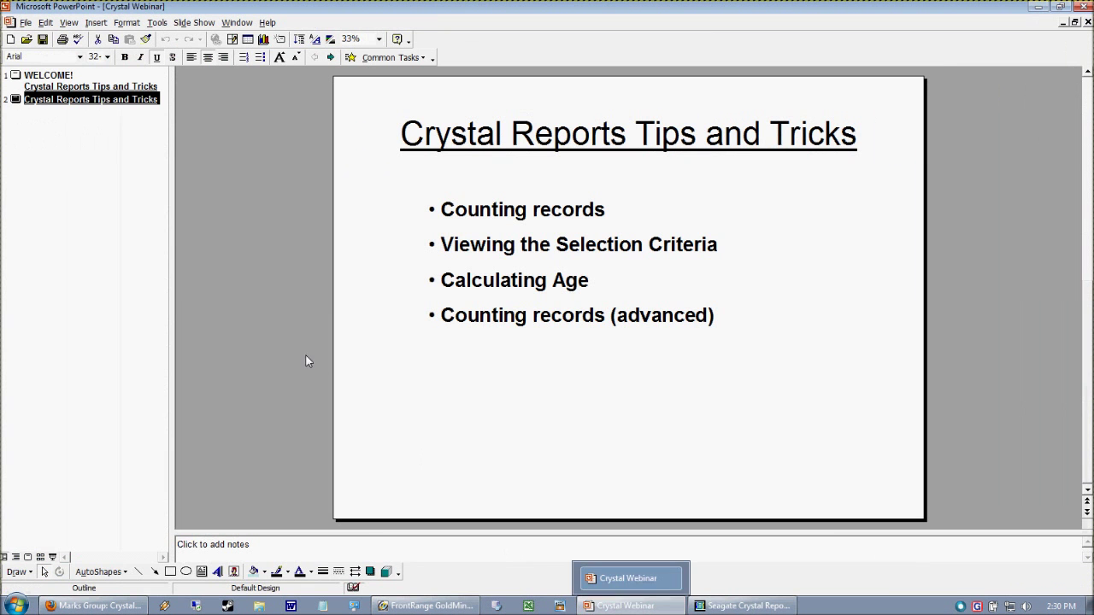
{"action": "left_click", "coordinate": [24, 85]}
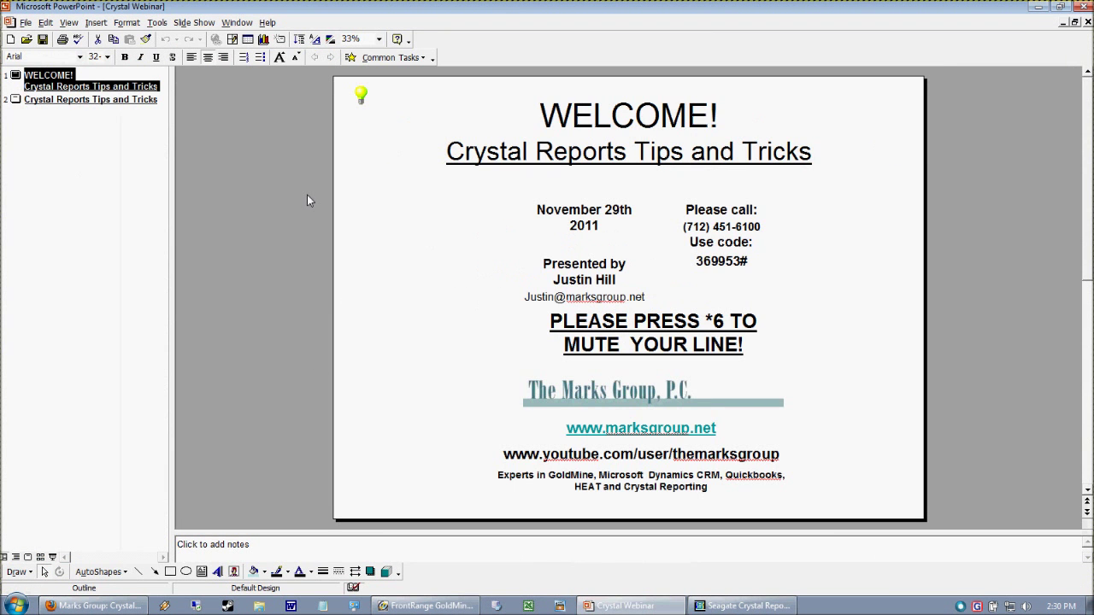